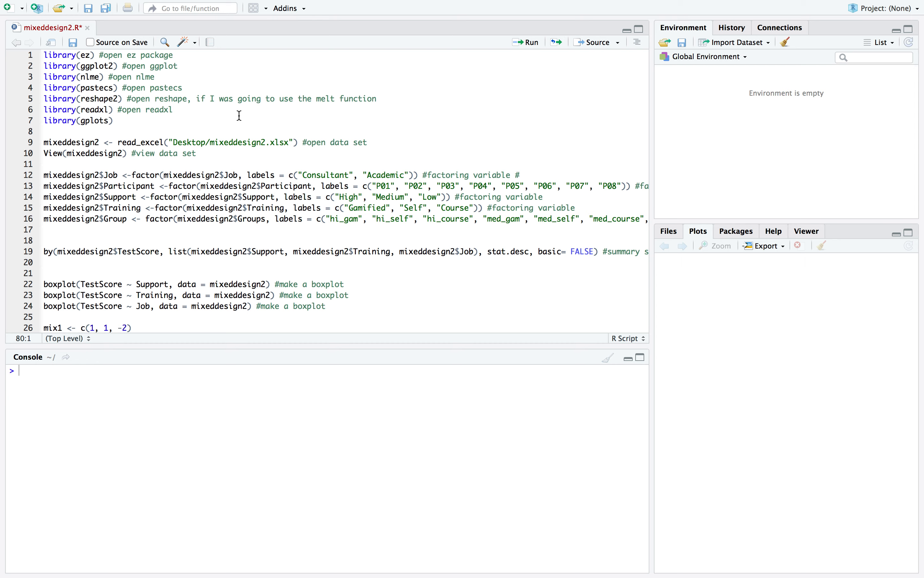
Run the script lines that load the ez, ggplot2, nlme, pastecs, reshape2 and readxl packages
scroll(239, 115, down, 2)
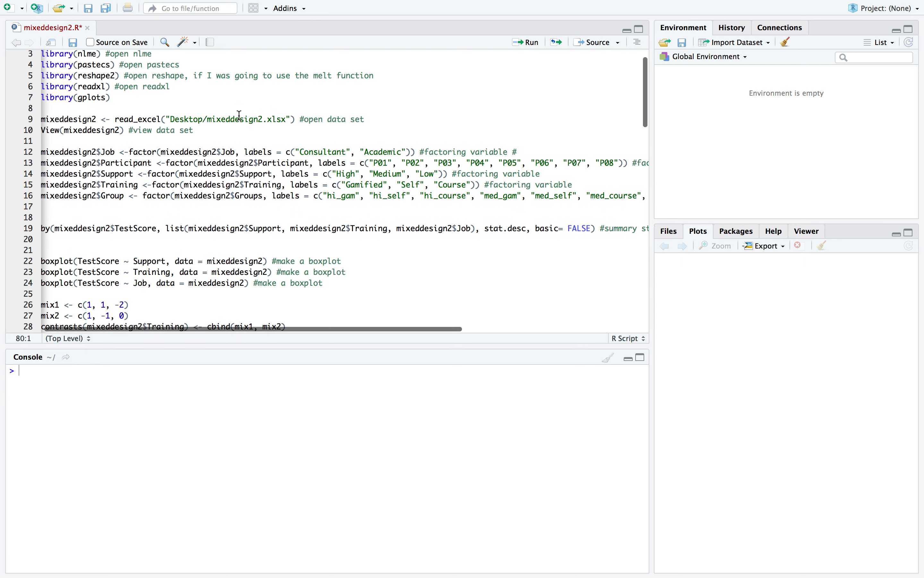
scroll(240, 115, up, 2)
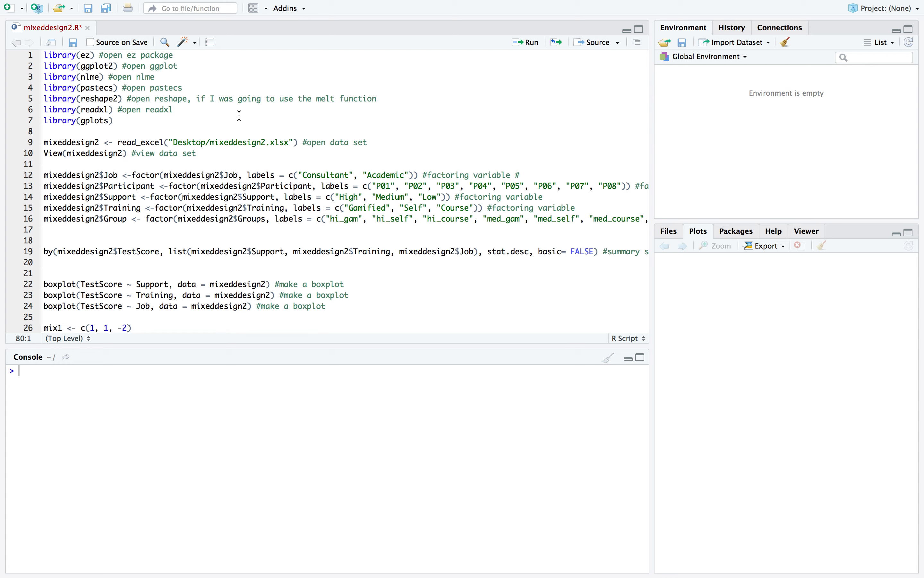
click(69, 55)
click(530, 45)
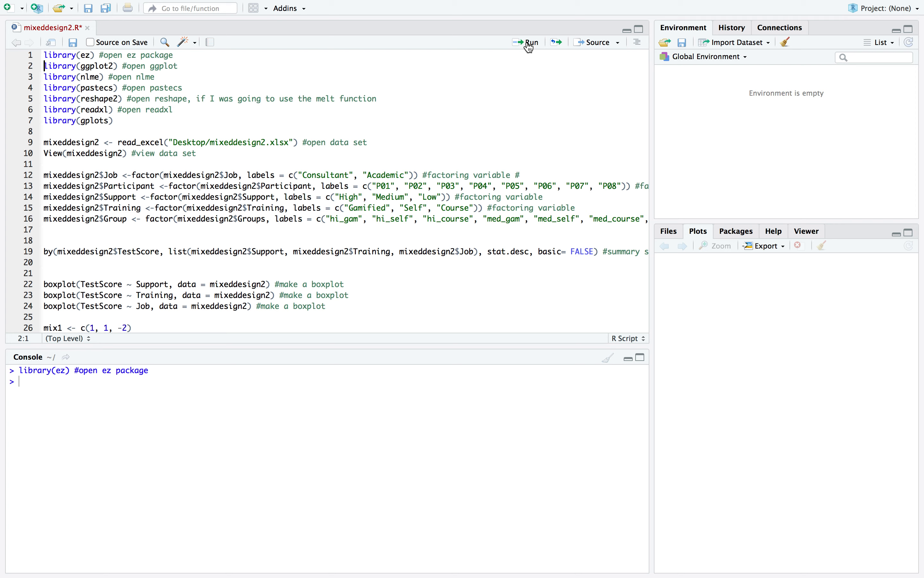
click(530, 45)
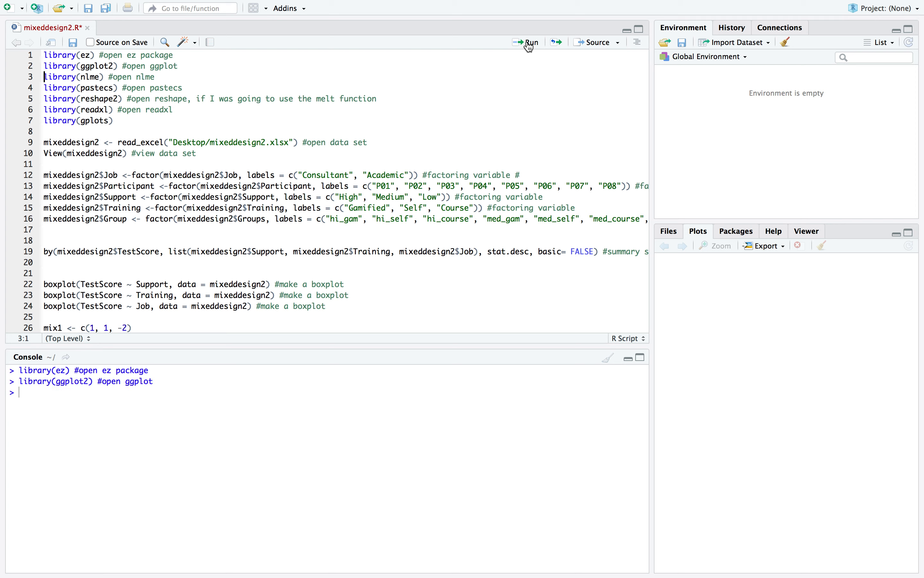
click(530, 45)
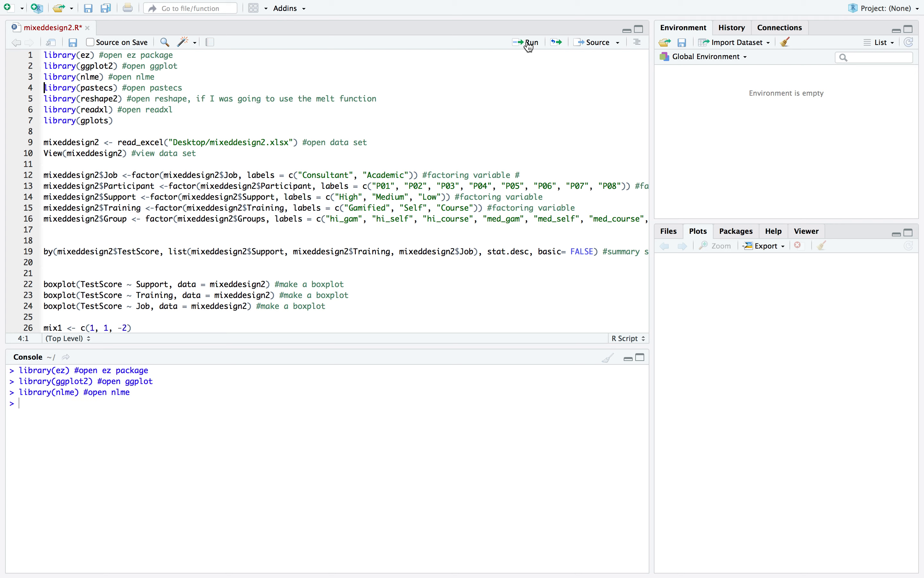
click(530, 44)
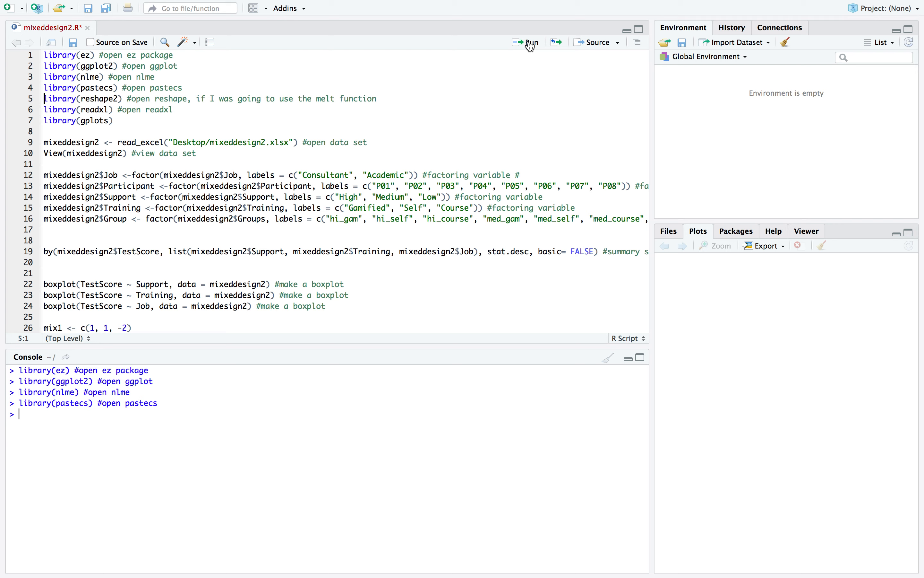
click(531, 45)
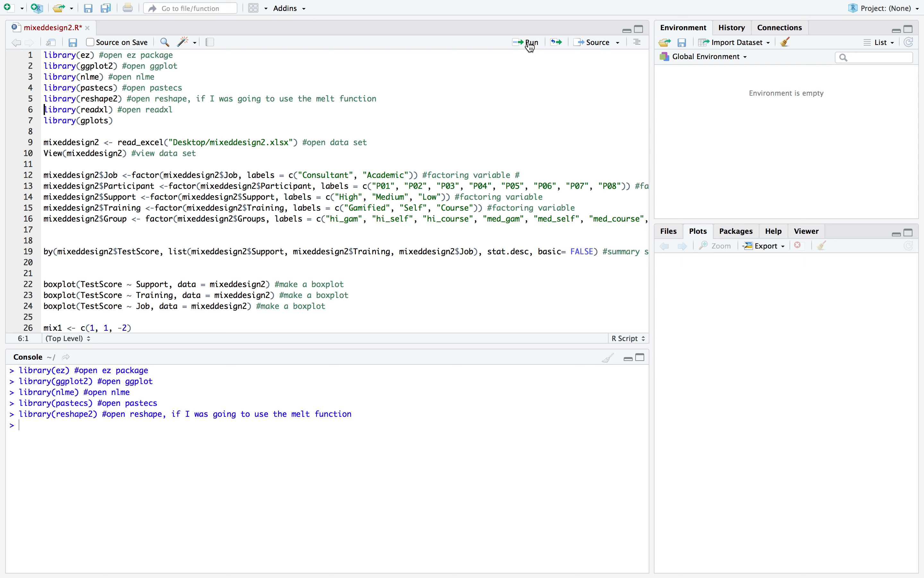
click(531, 45)
Run the lines that import Desktop/mixeddesign2.xlsx as mixeddesign2 and open the data set for viewing
scroll(192, 95, down, 3)
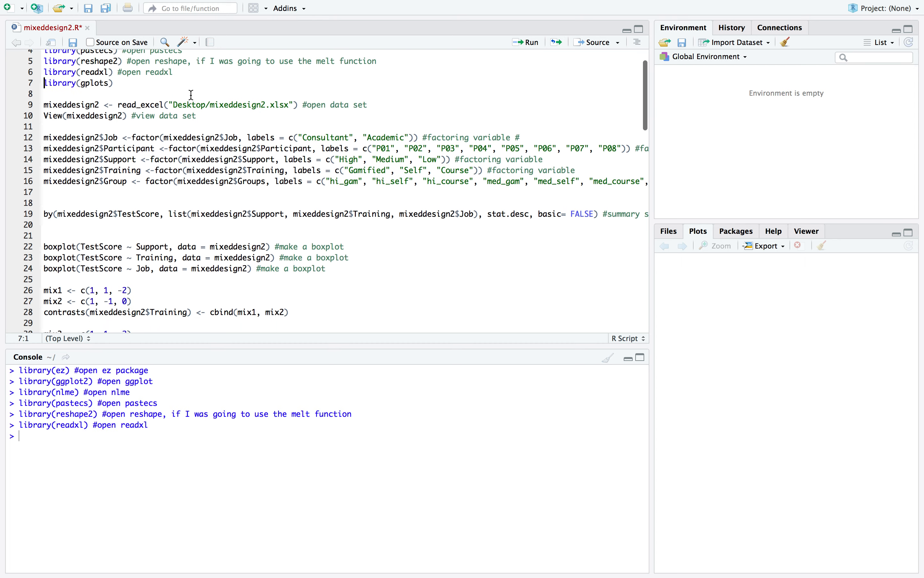
scroll(192, 94, up, 3)
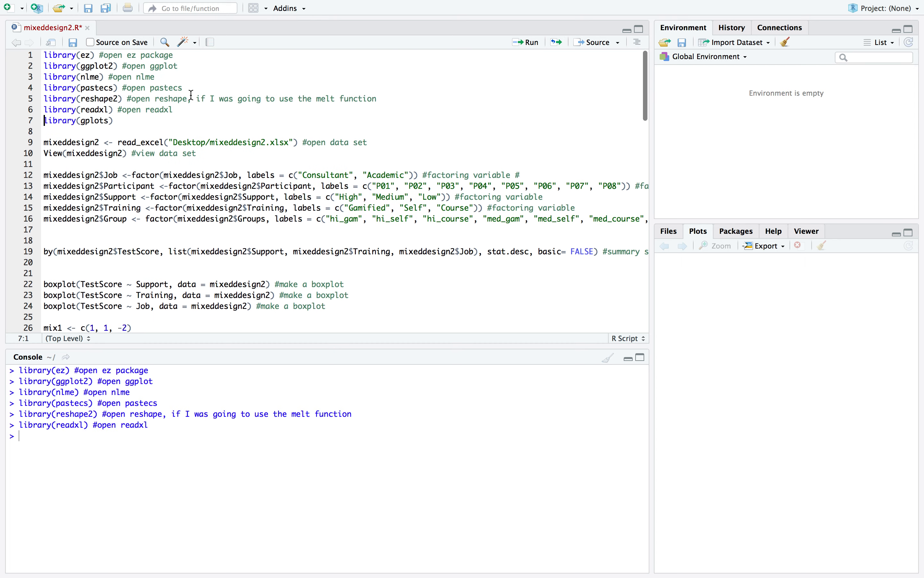
scroll(192, 95, down, 6)
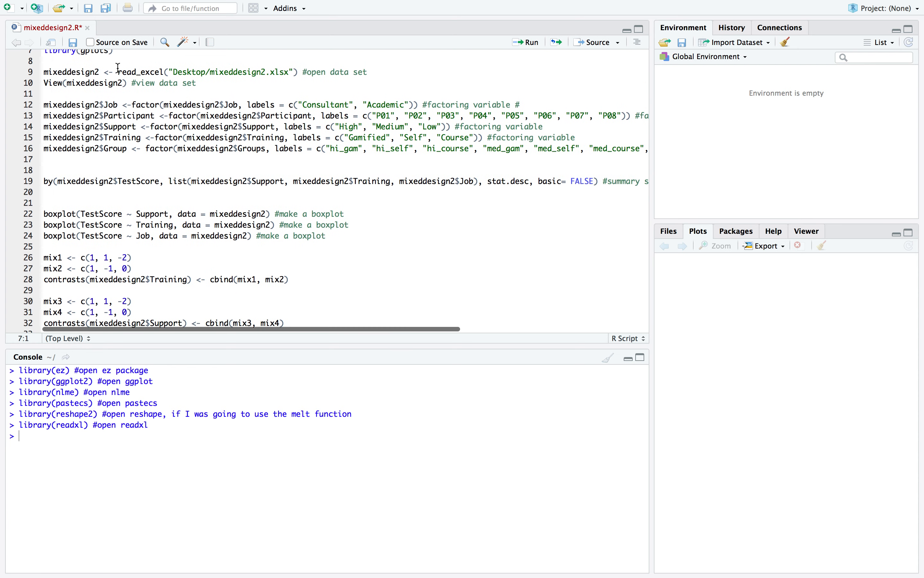
click(100, 73)
scroll(186, 104, up, 5)
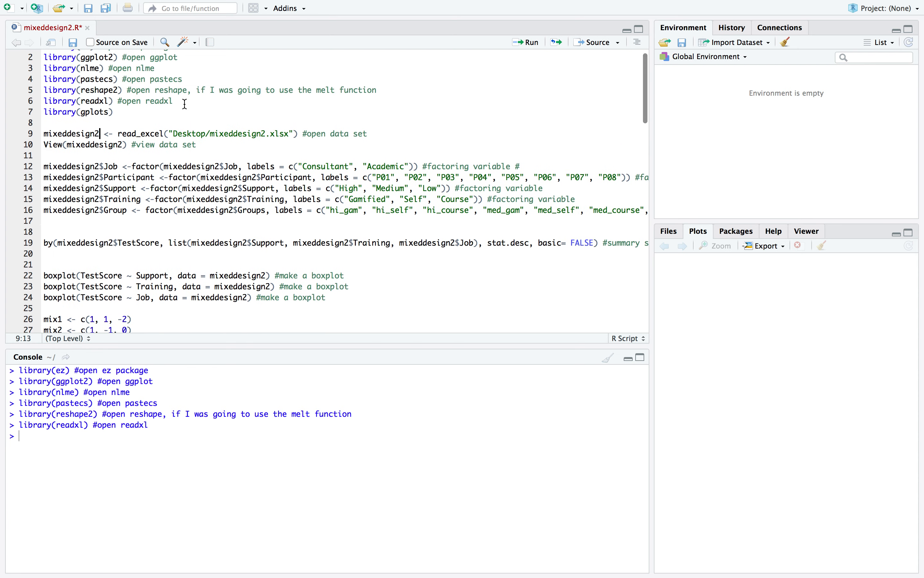
click(526, 45)
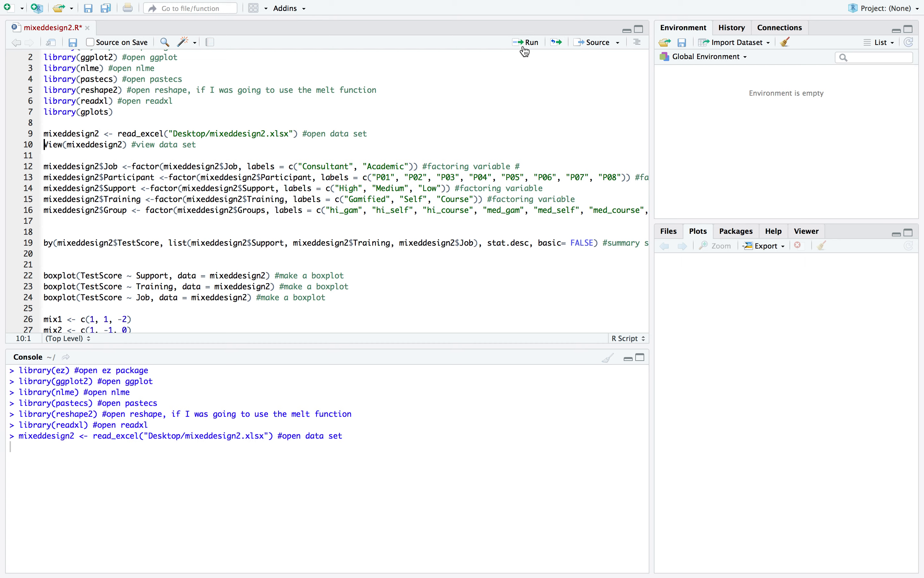
click(526, 45)
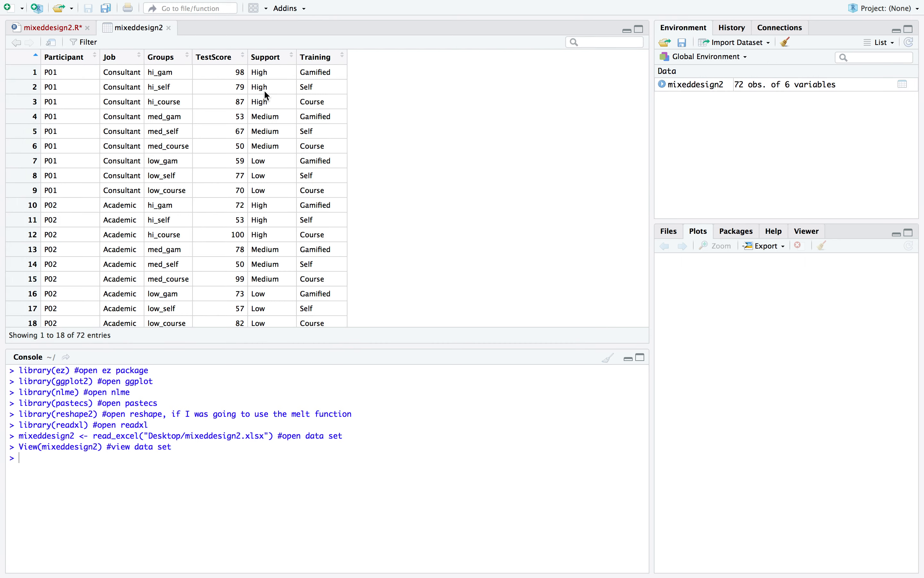
Examine the mixeddesign2 data across participants, checking the Job, Groups, TestScore, Support and Training columns
scroll(449, 109, down, 2)
scroll(449, 109, up, 2)
scroll(122, 161, down, 3)
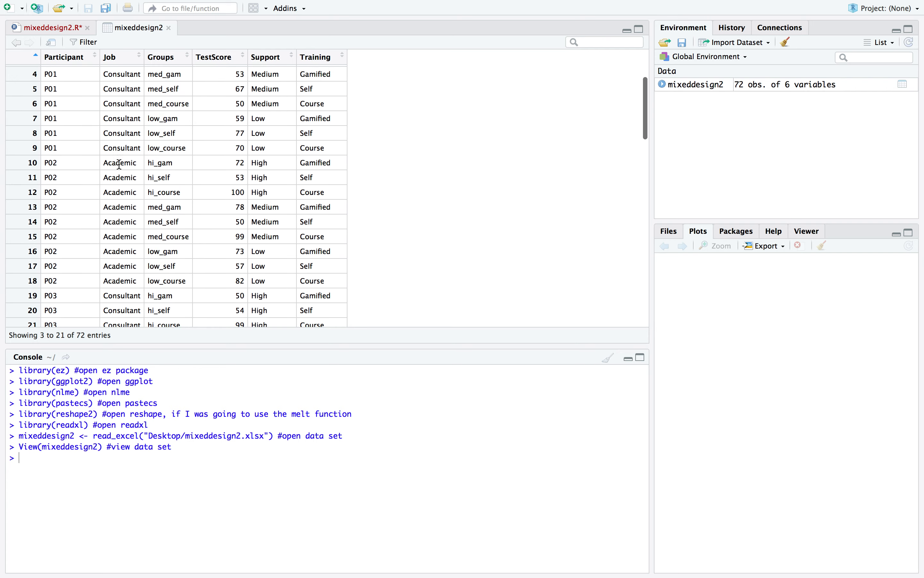
scroll(120, 165, up, 3)
scroll(124, 111, down, 15)
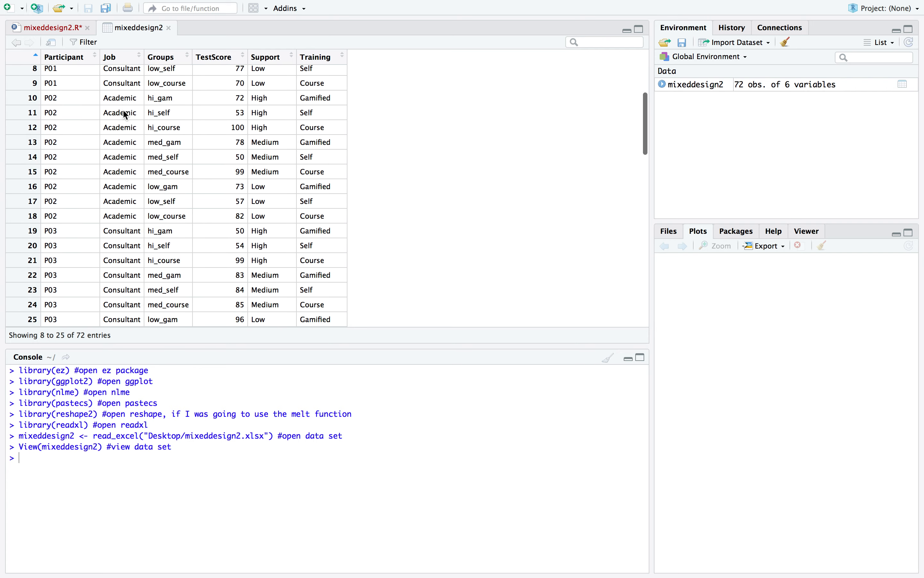
scroll(107, 158, up, 15)
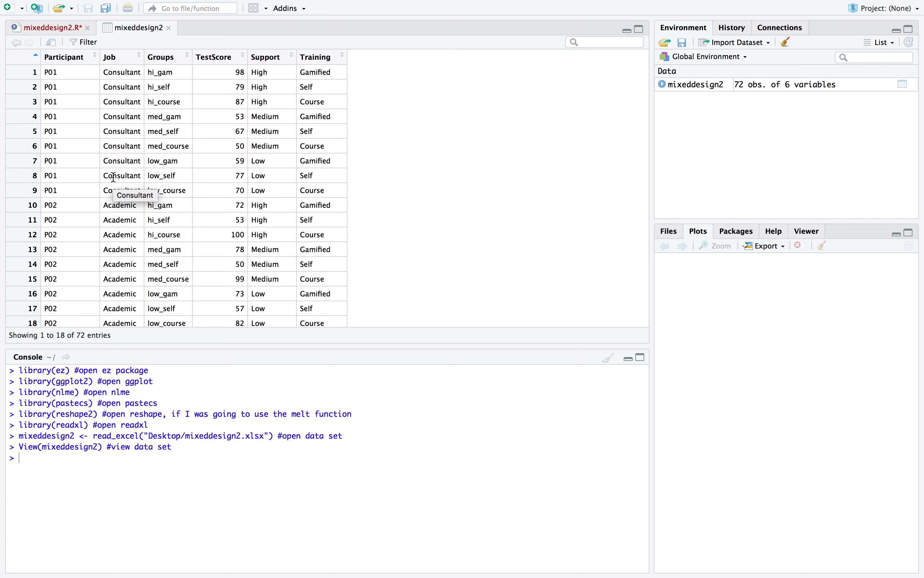
scroll(114, 177, down, 10)
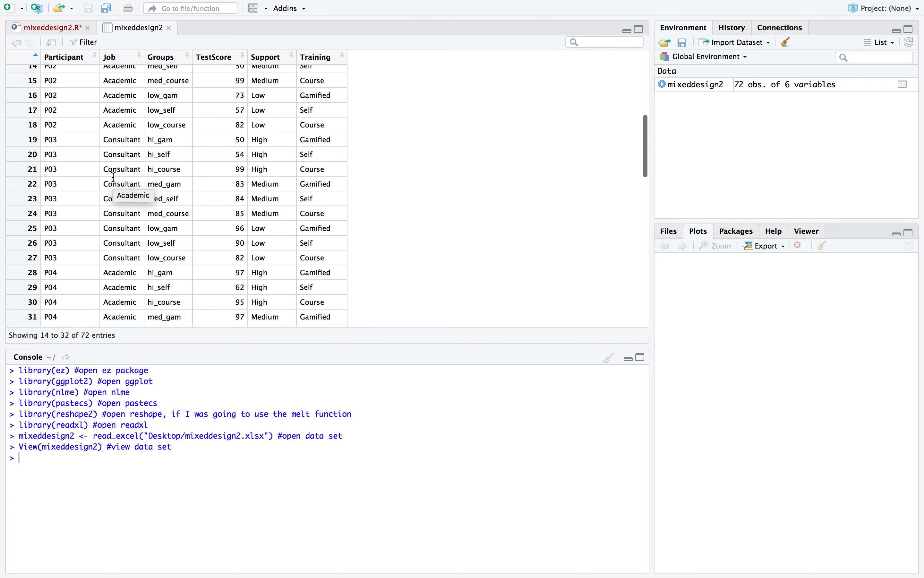
scroll(114, 177, down, 15)
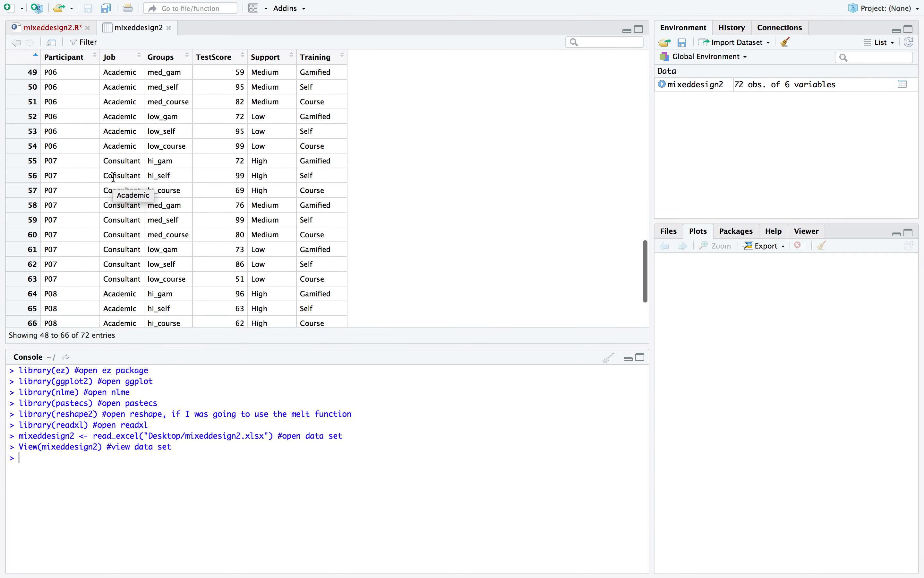
scroll(114, 177, up, 20)
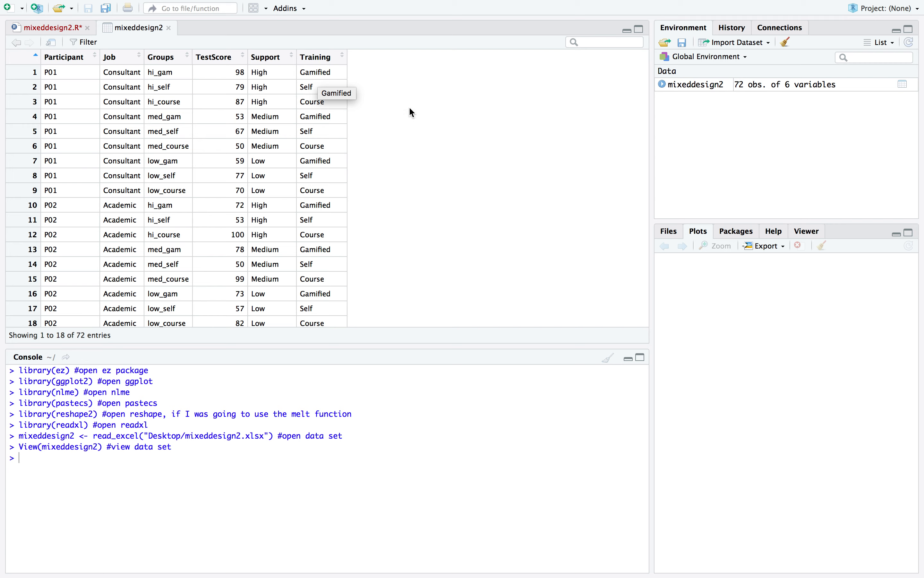
scroll(412, 112, down, 3)
scroll(413, 113, up, 3)
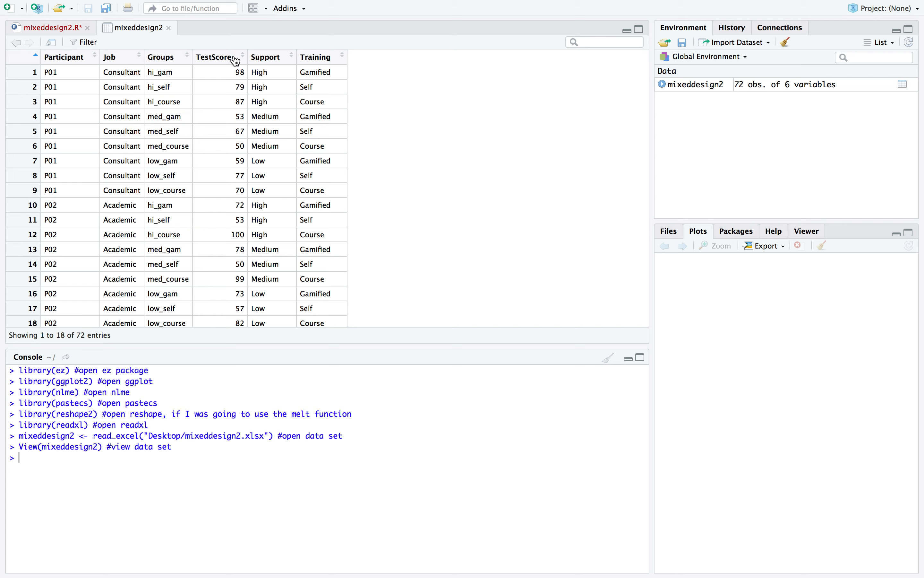
Return to the script and run the line factoring the Job variable with labels Consultant and Academic
mouse_move(236, 61)
click(68, 28)
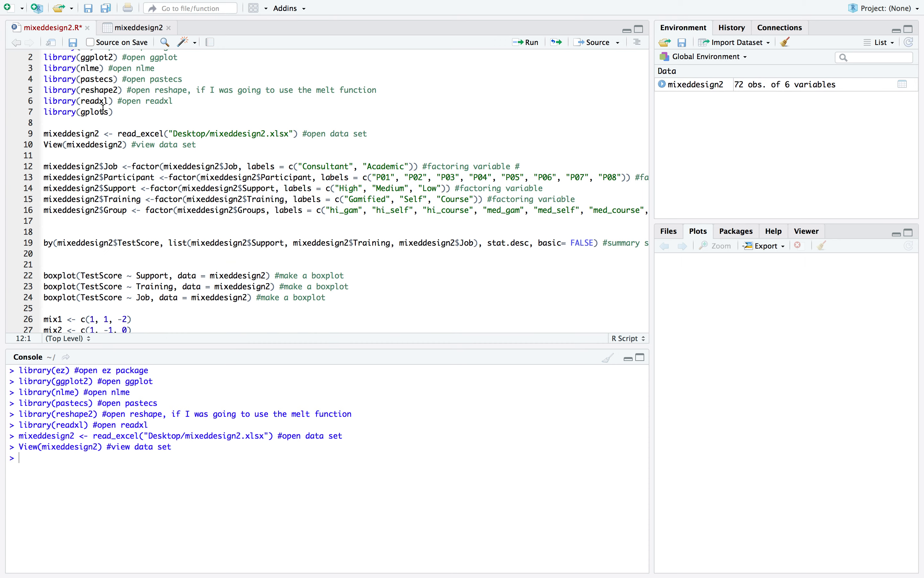
scroll(104, 110, down, 2)
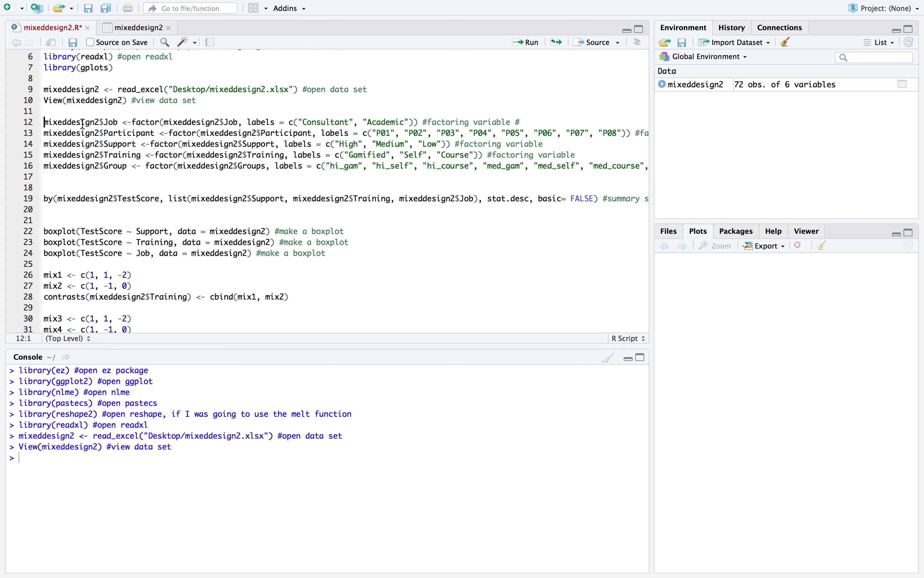
double_click(111, 124)
click(134, 28)
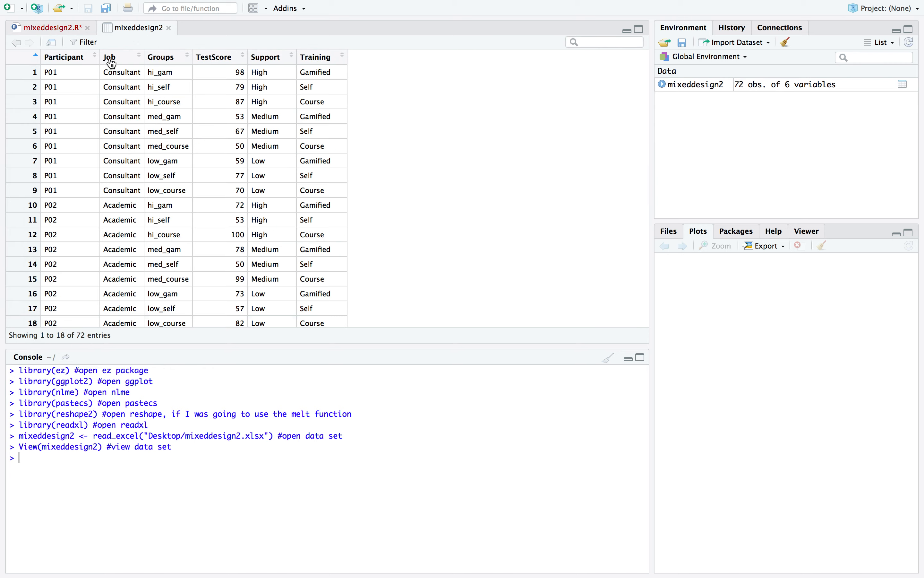
click(72, 26)
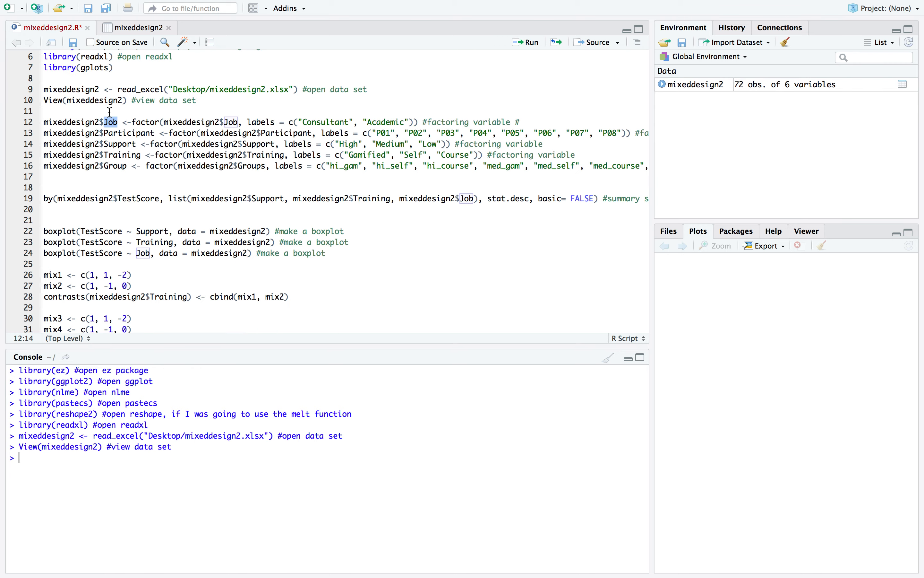
click(147, 122)
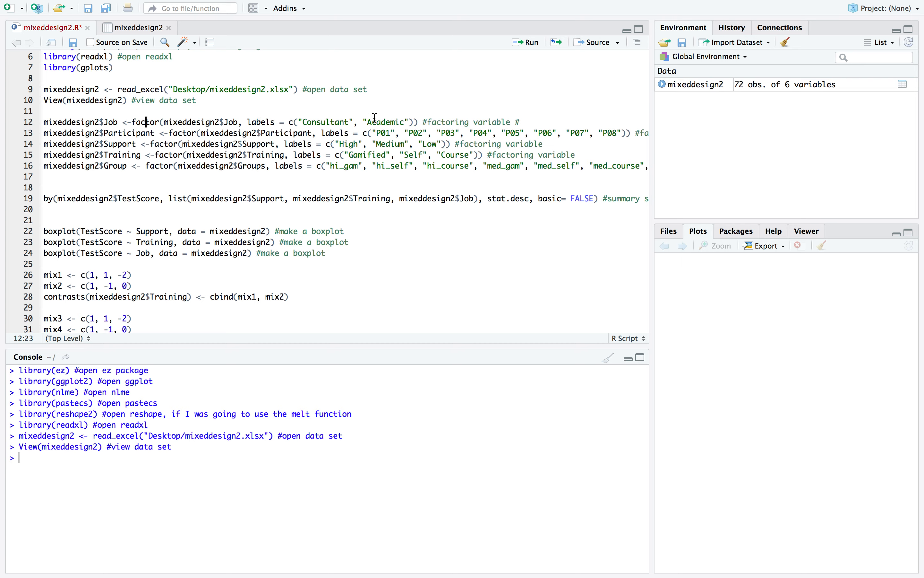
scroll(376, 117, down, 2)
scroll(420, 95, up, 1)
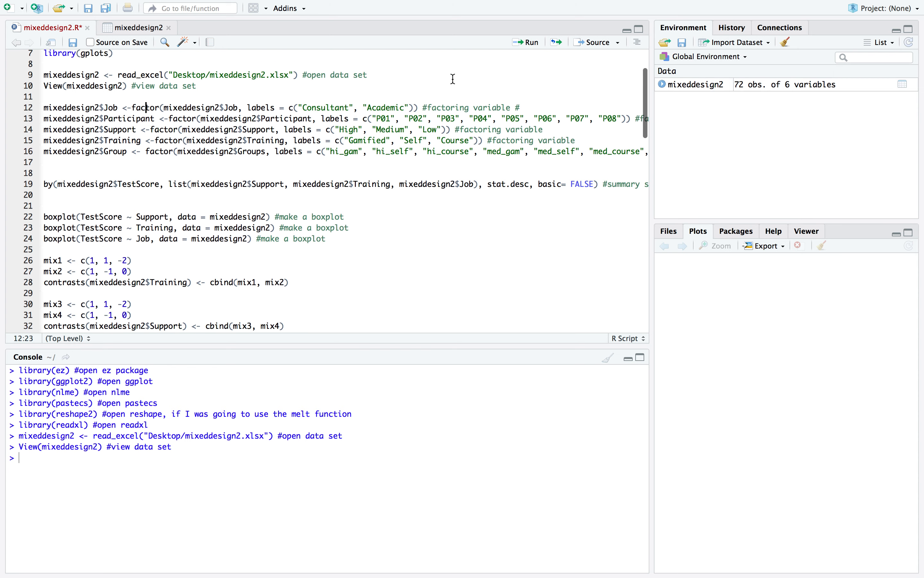
click(534, 47)
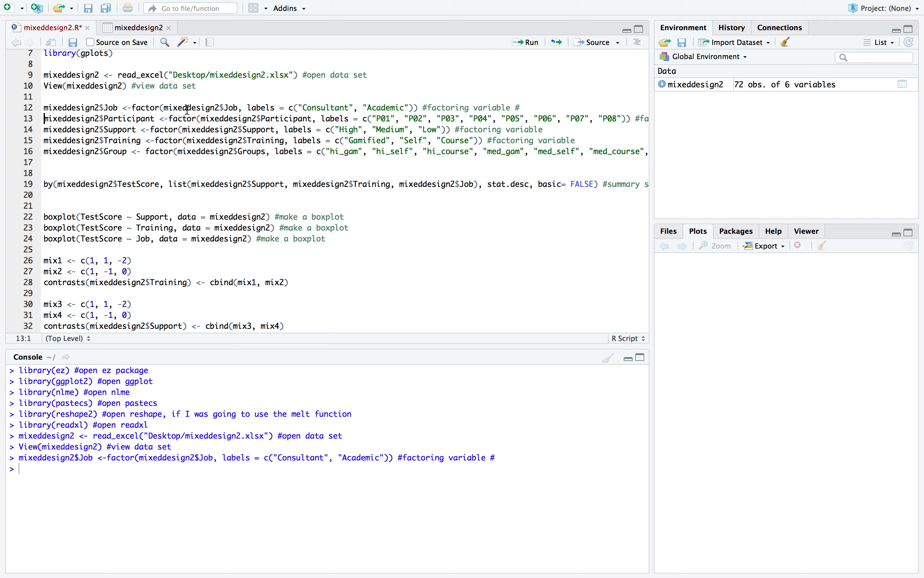
Run the lines factoring Participant with labels P01 to P08 and Support with labels High, Medium and Low
double_click(129, 119)
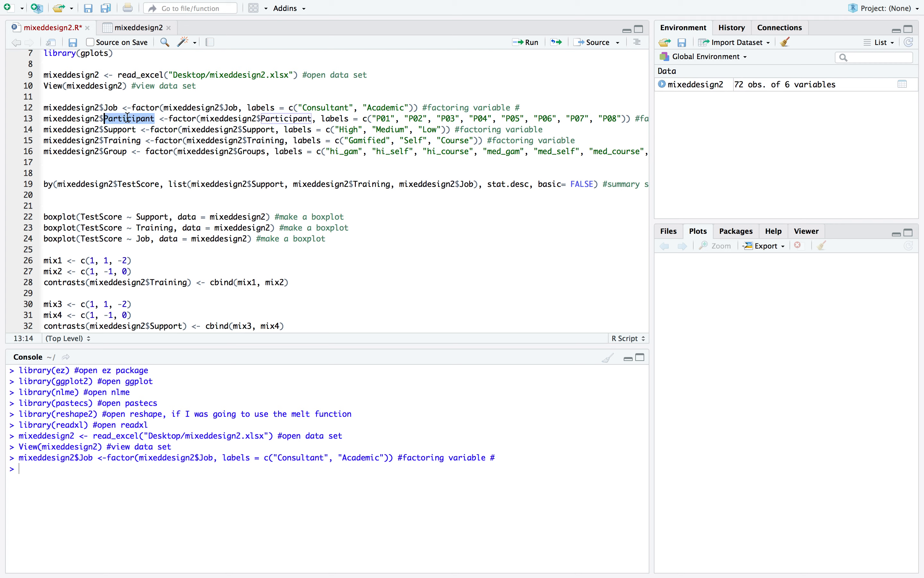
click(219, 120)
double_click(285, 120)
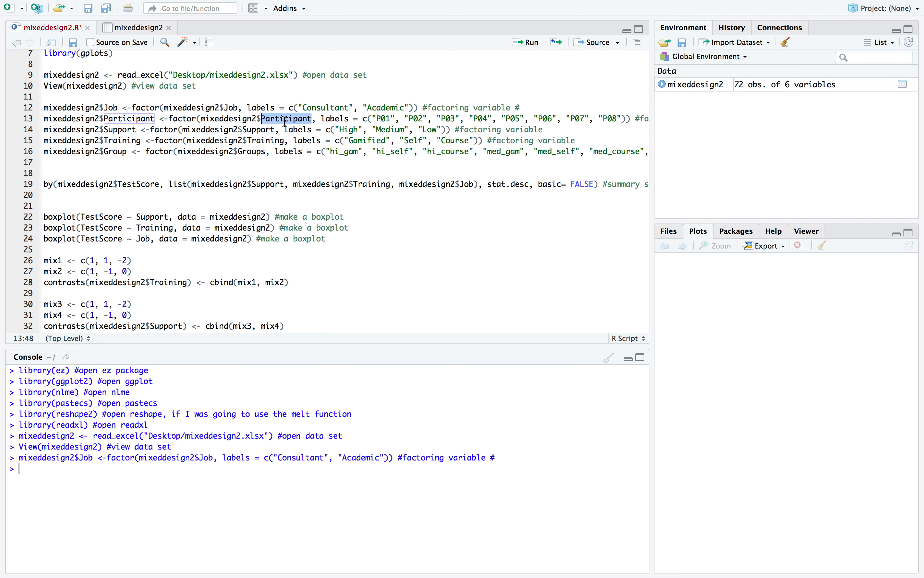
double_click(325, 118)
scroll(332, 118, right, 10)
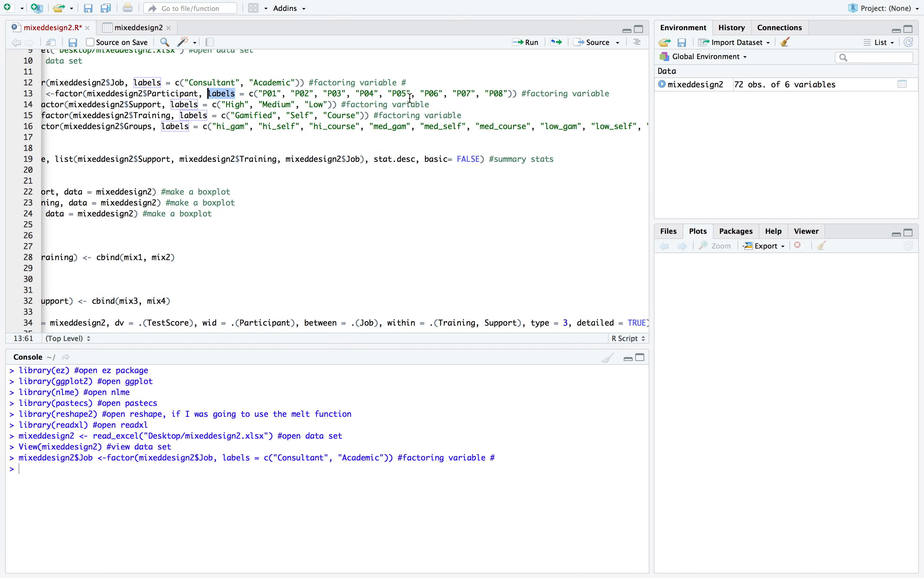
scroll(319, 103, left, 5)
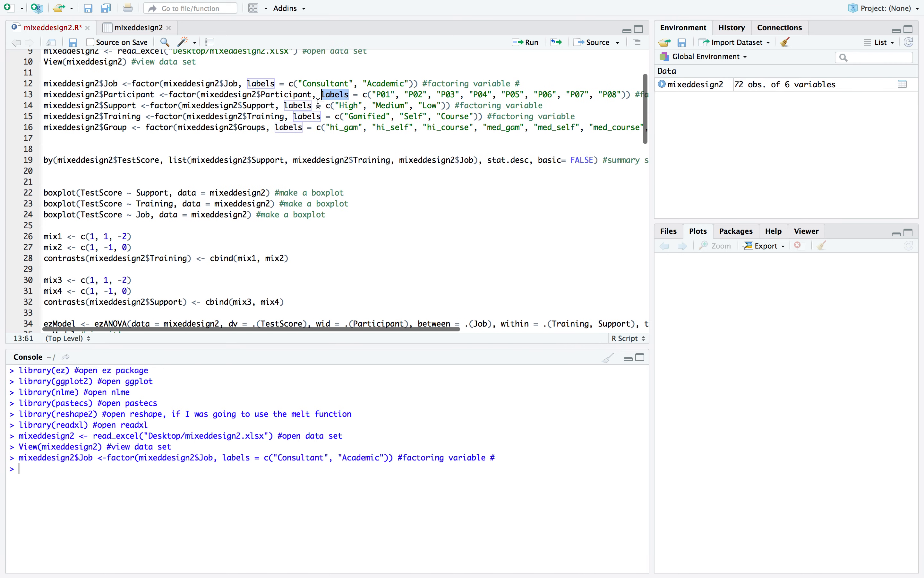
click(119, 94)
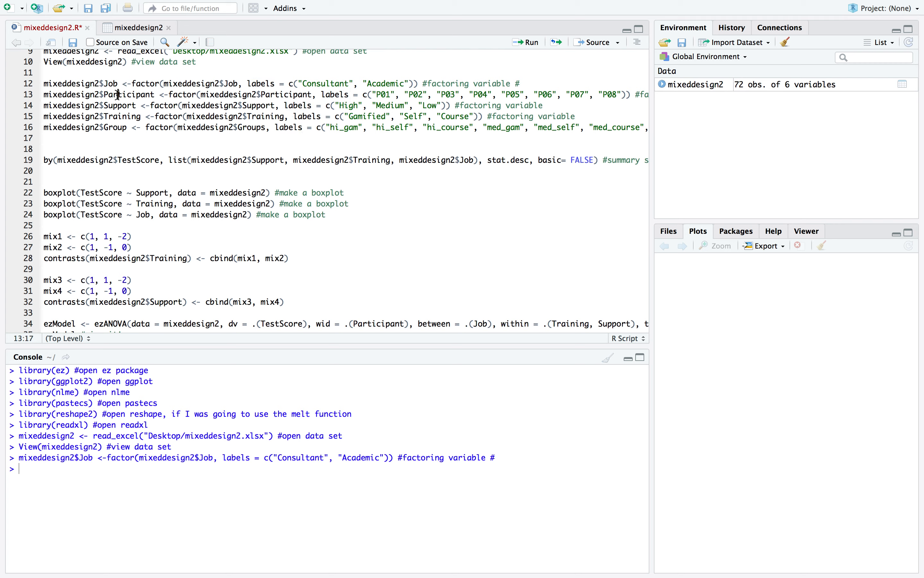
click(534, 44)
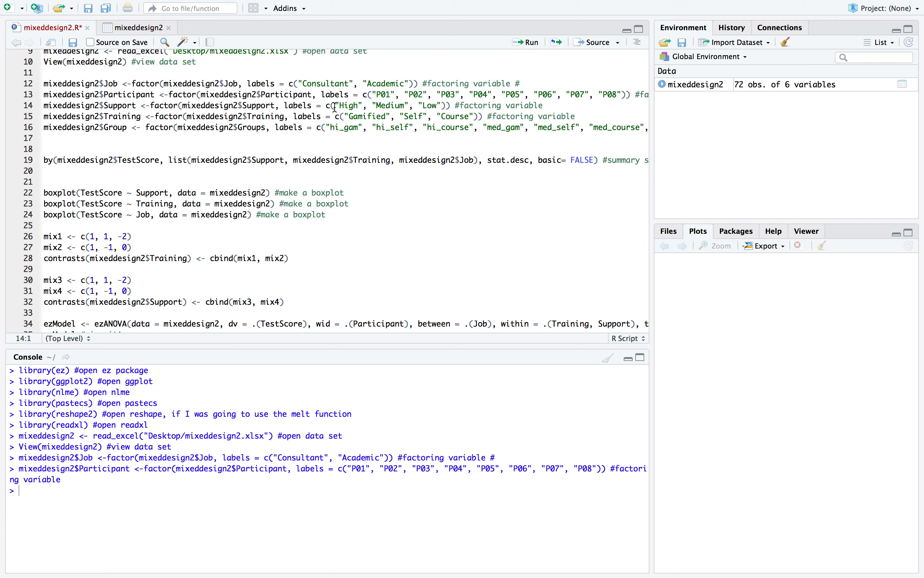
click(165, 106)
click(531, 45)
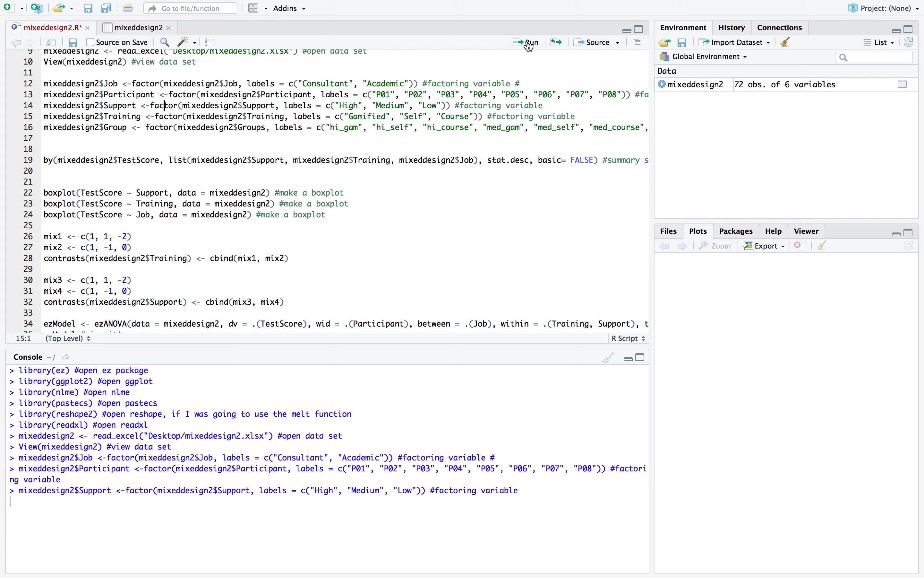
Run the line factoring the Training variable with labels Gamified, Self and Course
double_click(128, 117)
double_click(267, 117)
scroll(340, 121, right, 2)
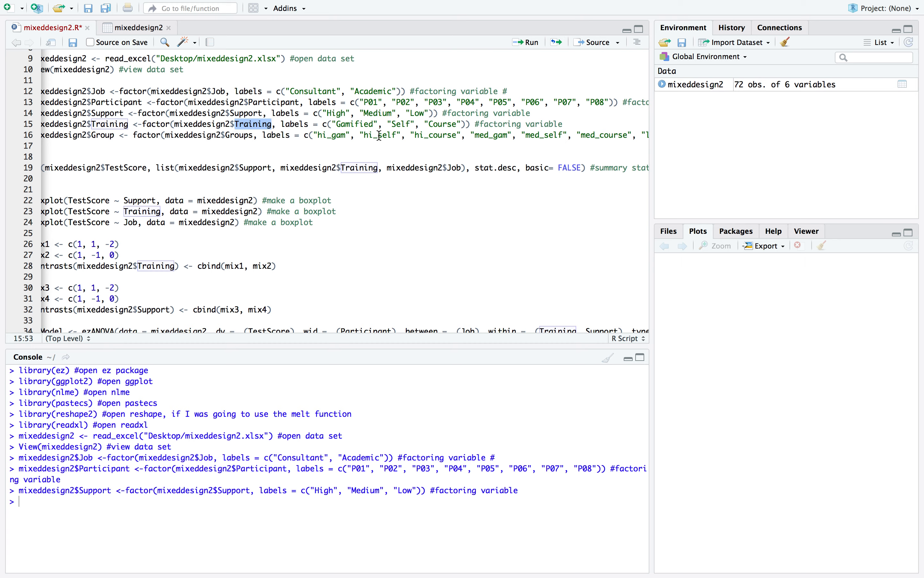
scroll(267, 111, left, 2)
scroll(267, 111, down, 1)
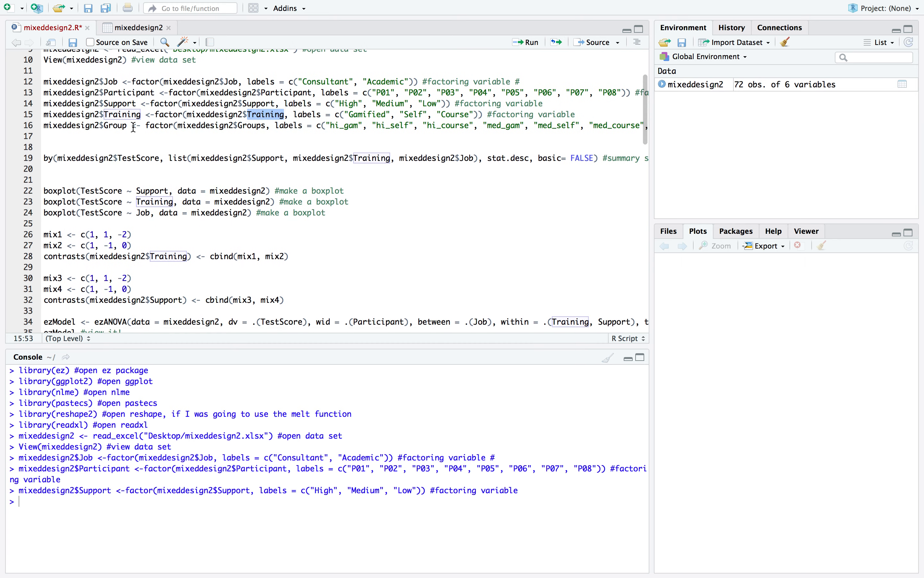
click(523, 43)
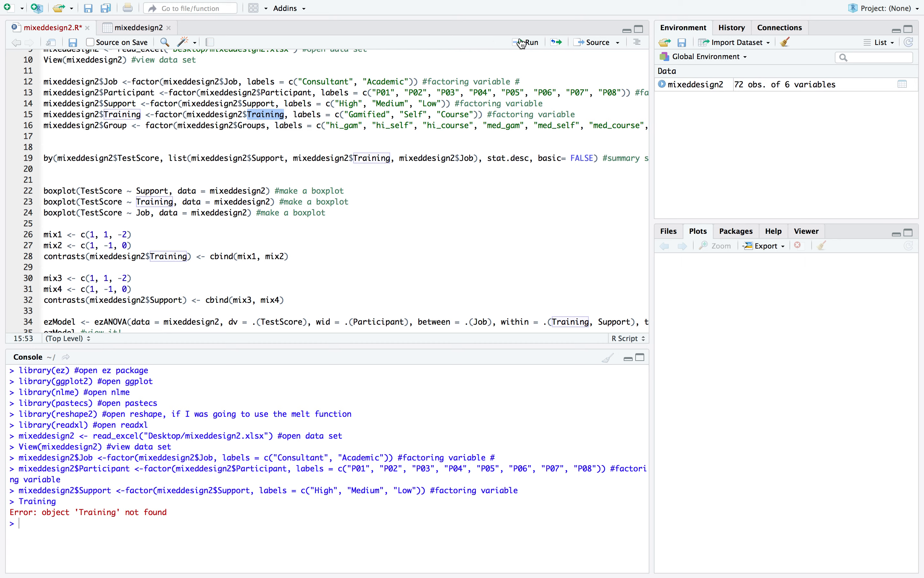
click(230, 115)
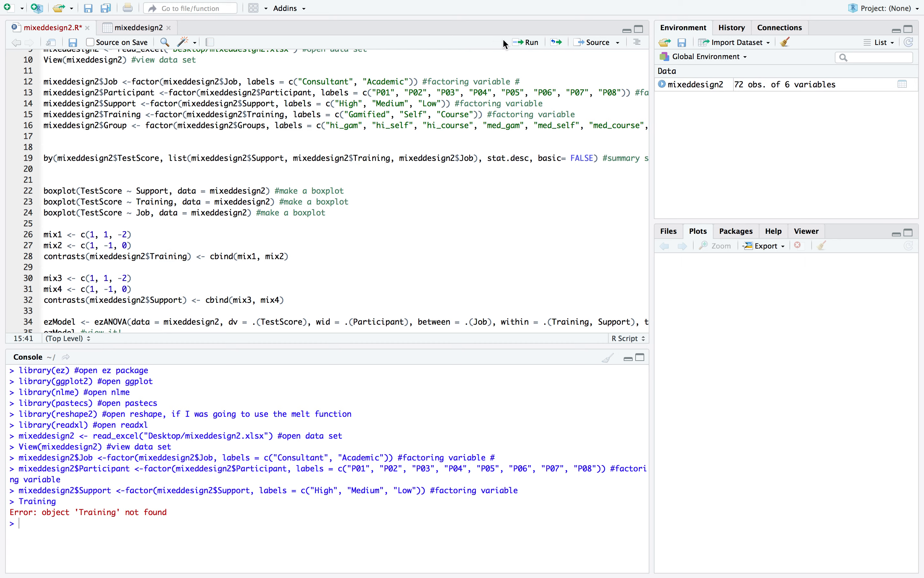
click(521, 42)
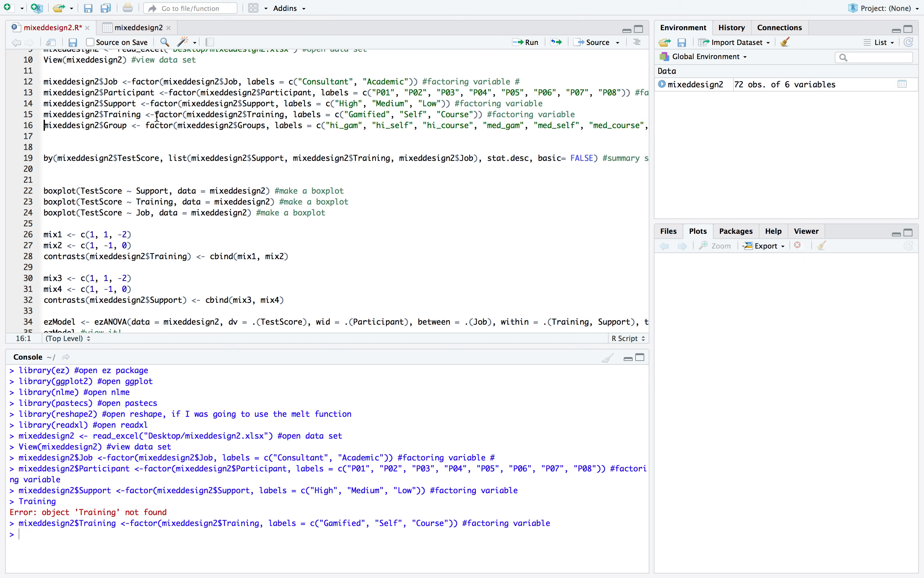
Examine the Groups column across participants in the mixeddesign2 data set
scroll(158, 117, down, 1)
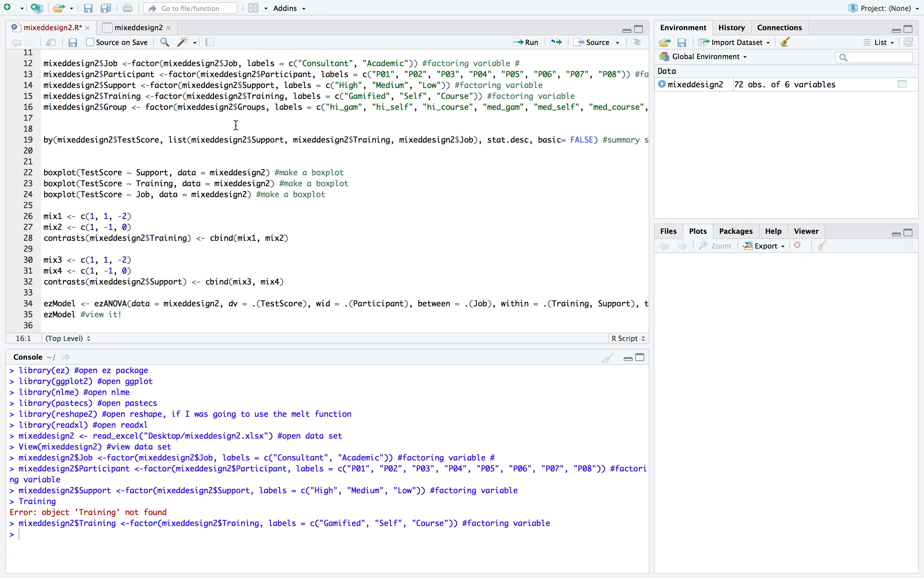
click(127, 26)
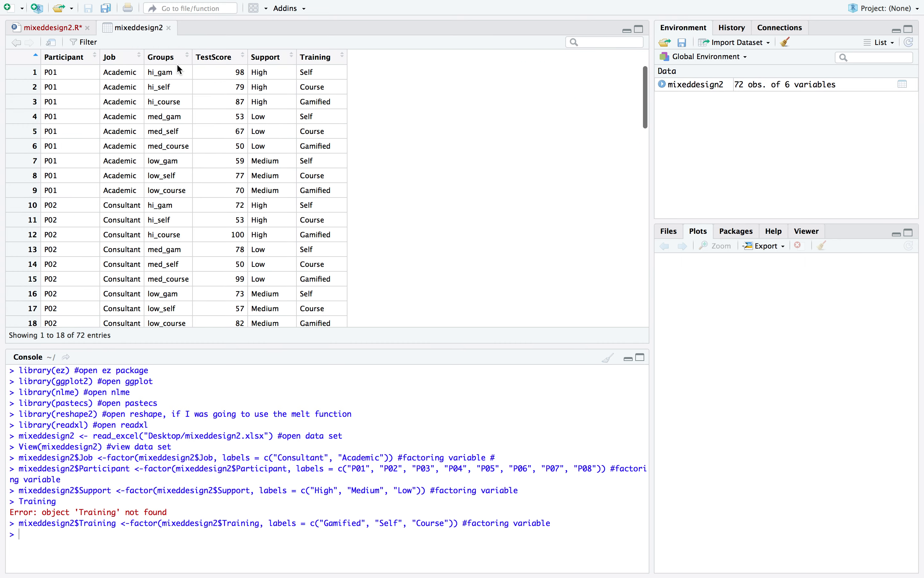
scroll(169, 134, down, 10)
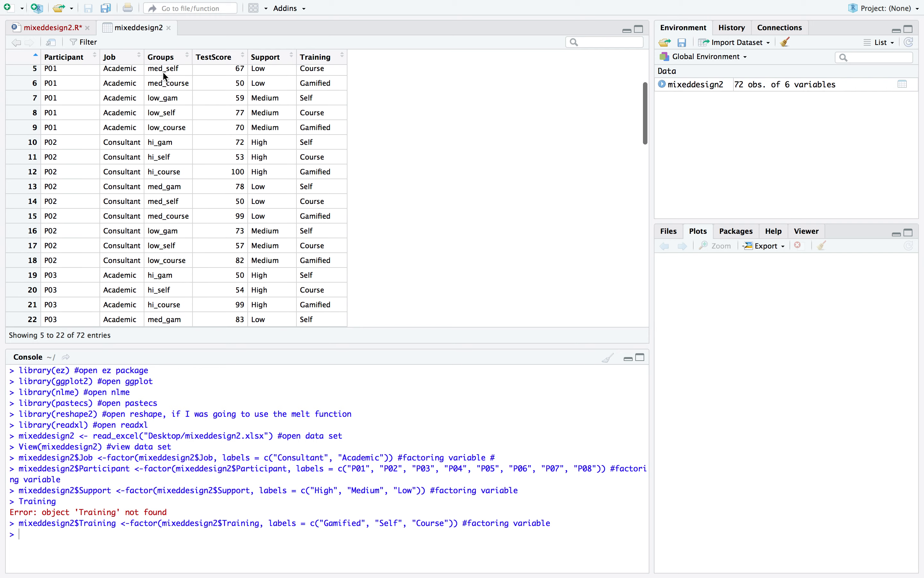
scroll(168, 177, down, 10)
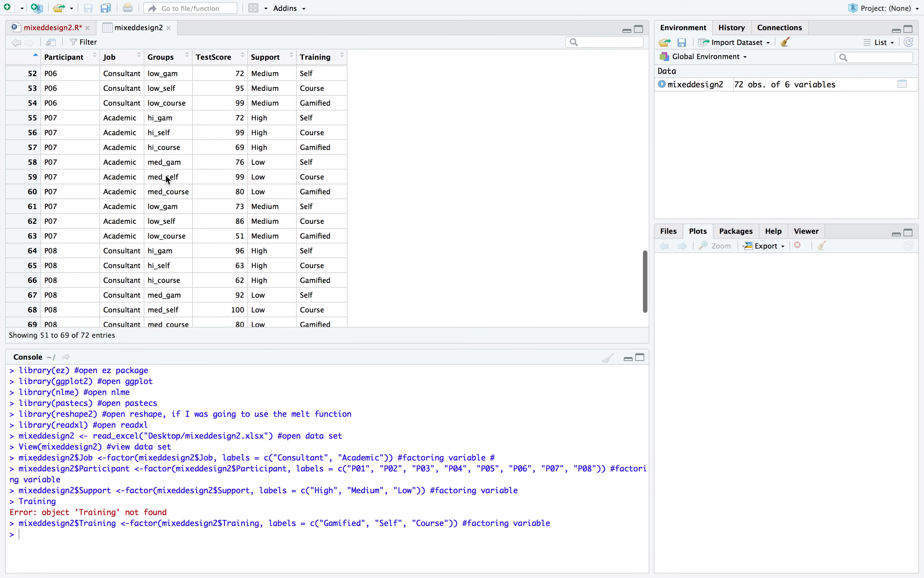
scroll(164, 178, up, 15)
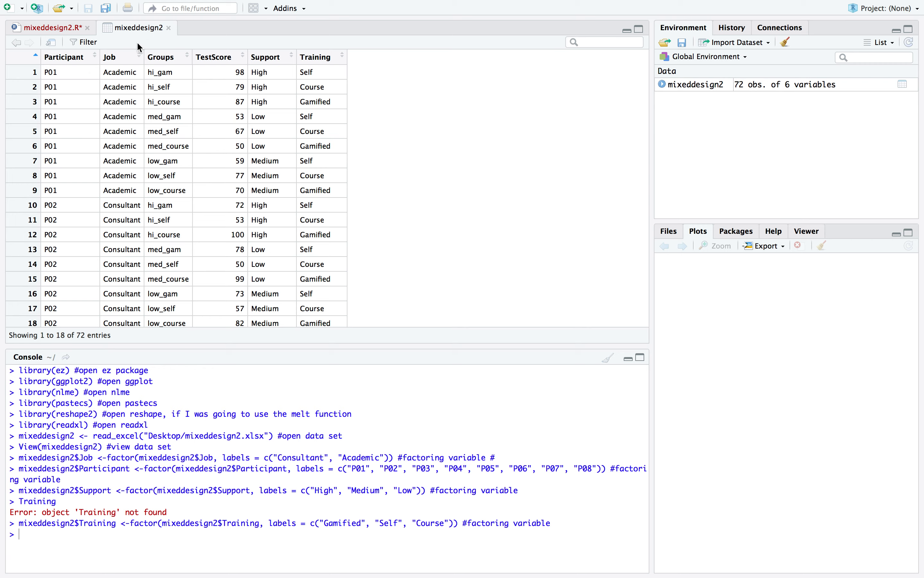
scroll(140, 115, down, 3)
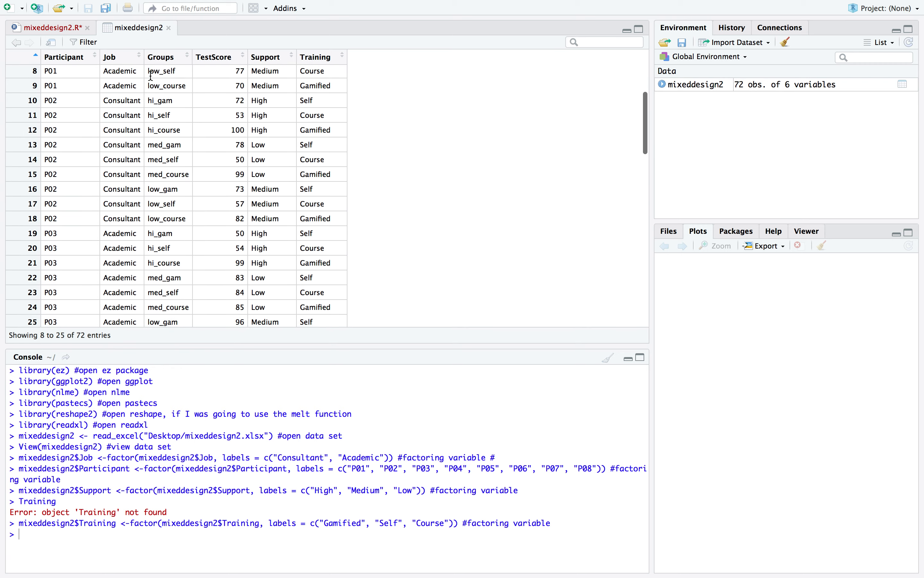
scroll(115, 115, up, 3)
Return to the script and run the line creating the factored Group variable from Groups, with labels hi_gam through low_course
click(61, 25)
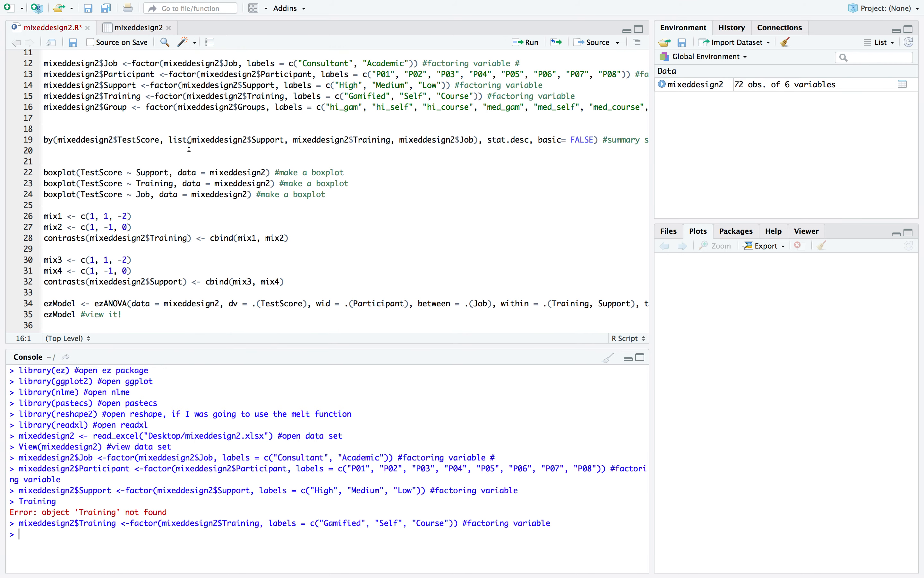
click(194, 107)
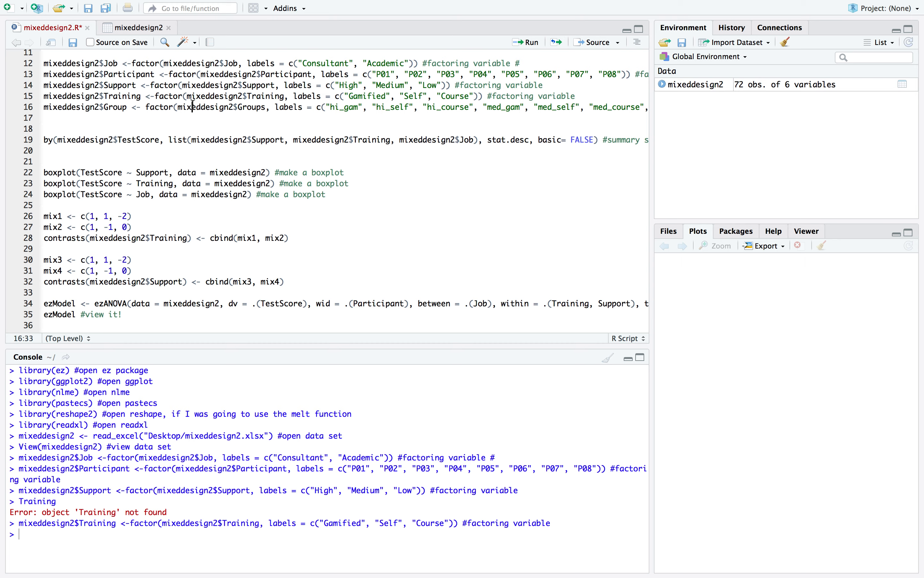
click(529, 42)
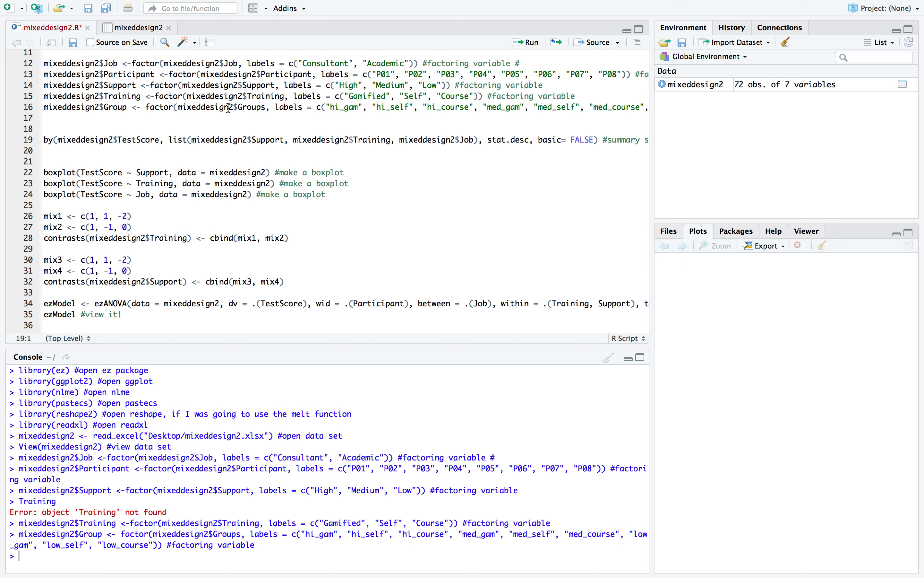
Examine the data set with its added Group column and the script's package lines, especially library(reshape2)
click(139, 27)
scroll(152, 100, down, 3)
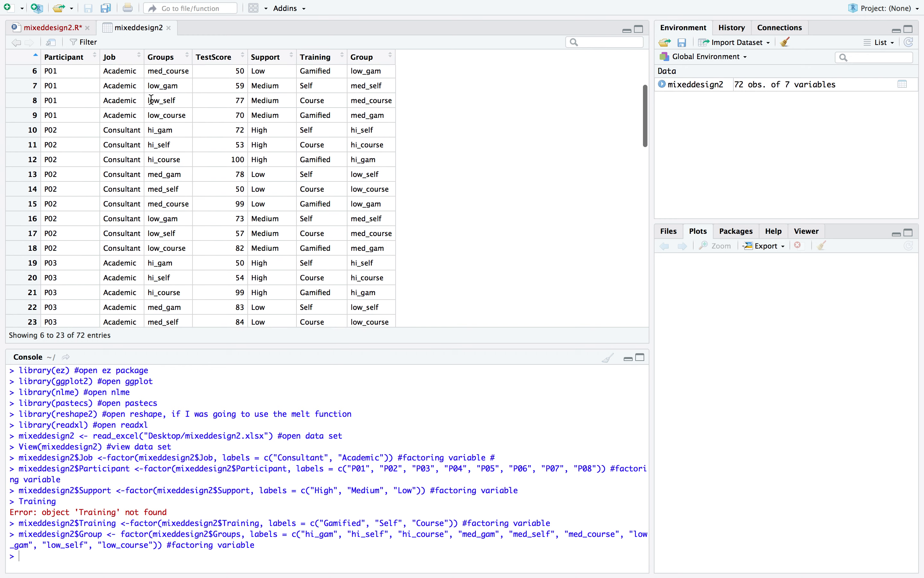
scroll(152, 100, up, 3)
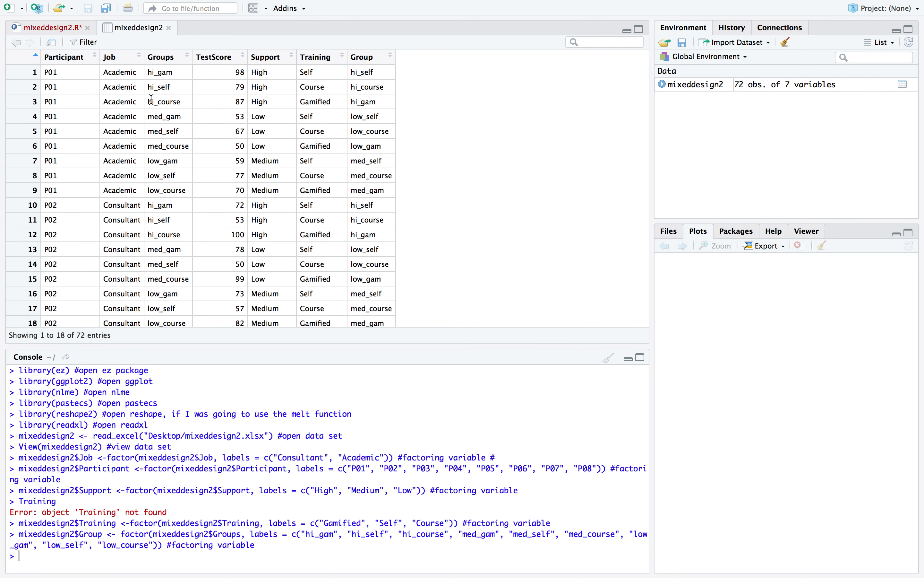
scroll(173, 133, down, 5)
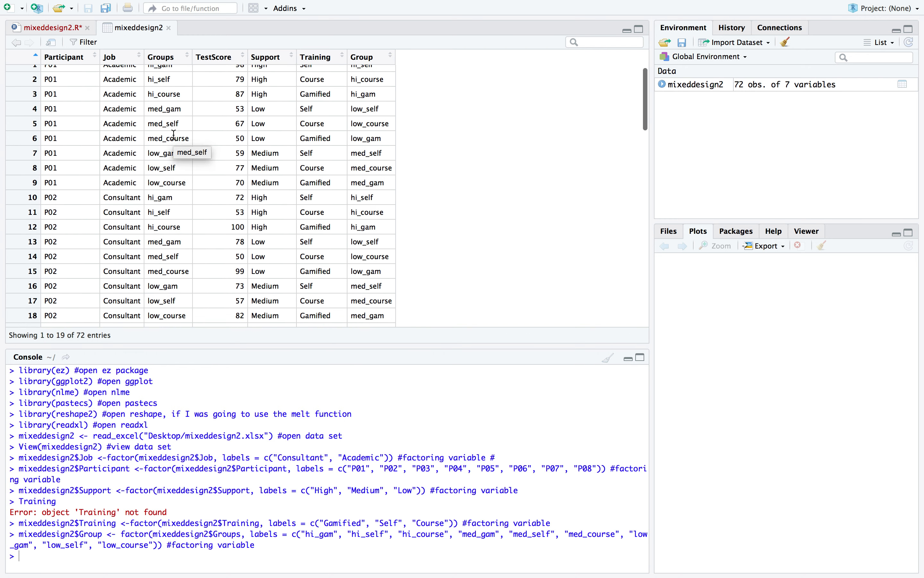
scroll(174, 134, up, 5)
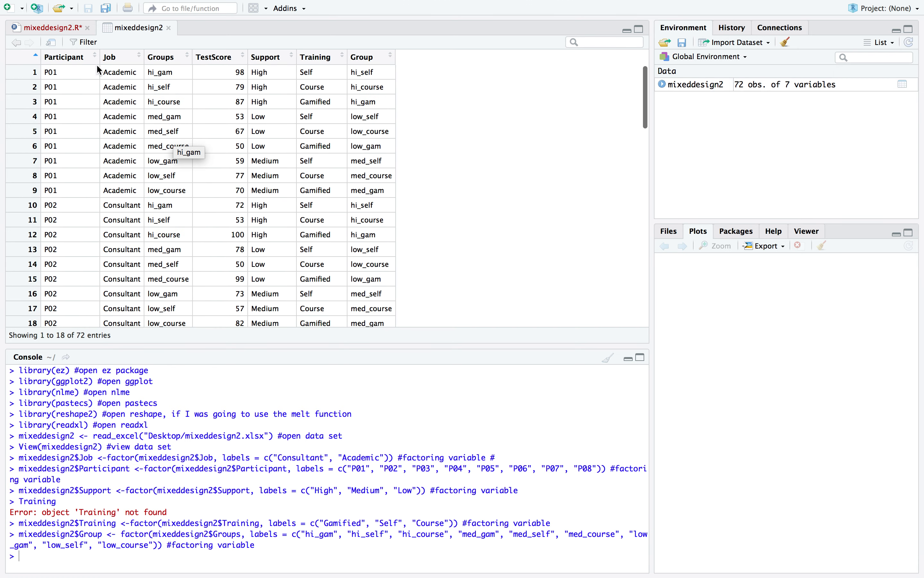
click(75, 26)
scroll(112, 121, up, 5)
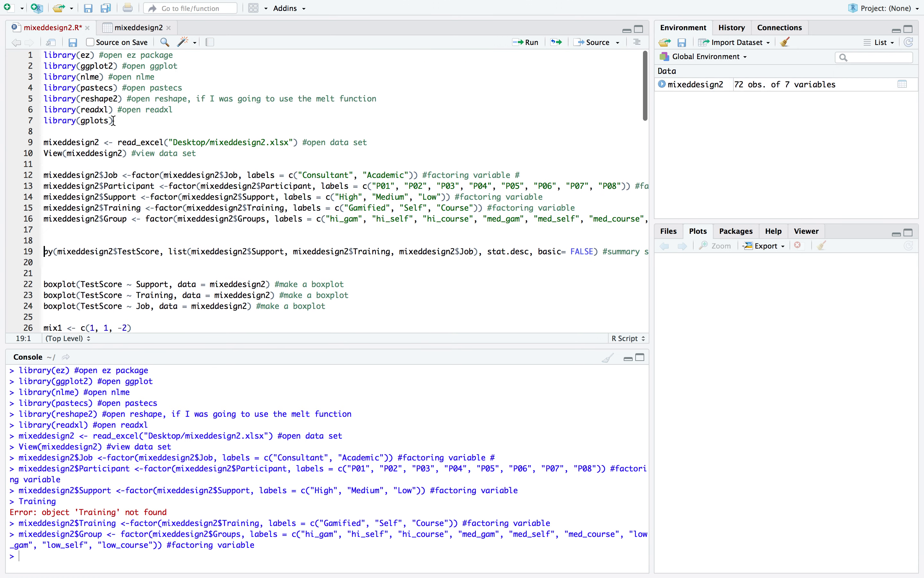
click(137, 27)
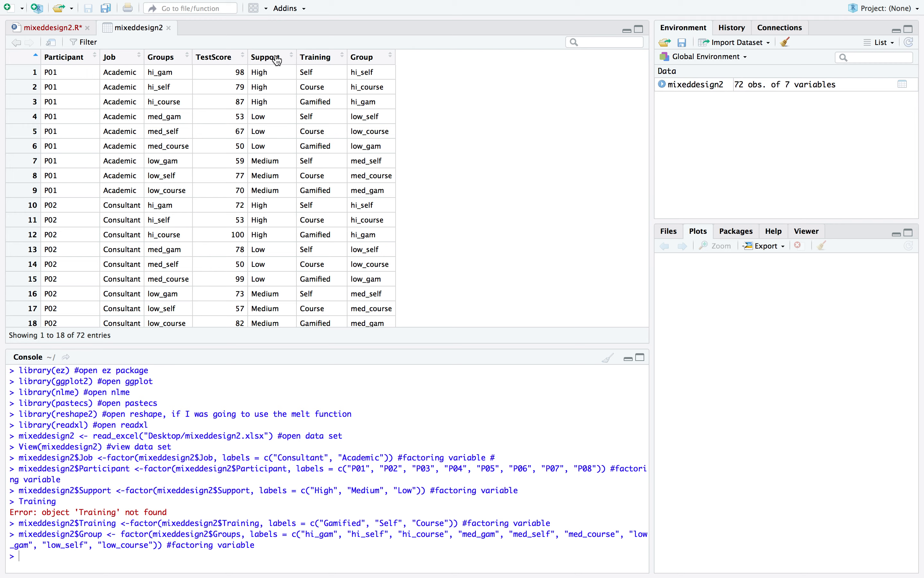
click(66, 28)
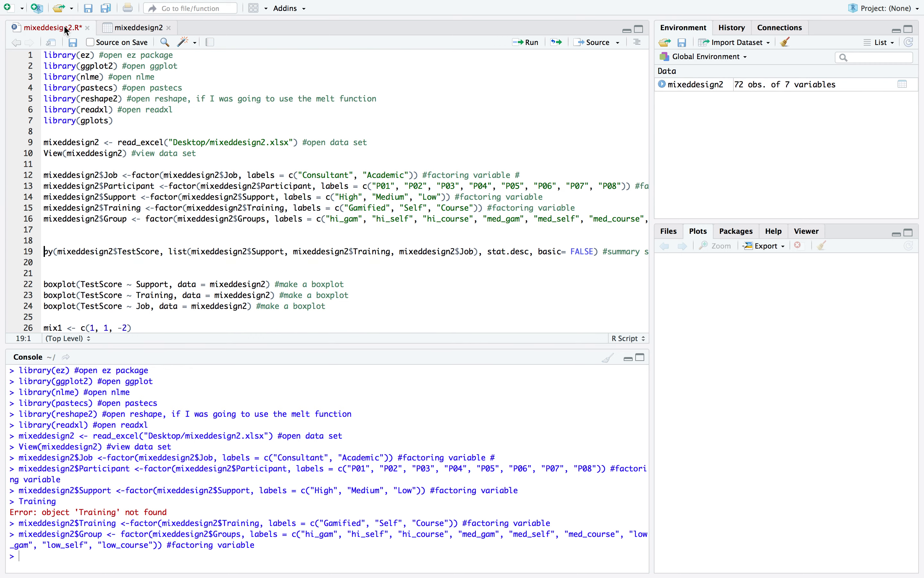
double_click(97, 99)
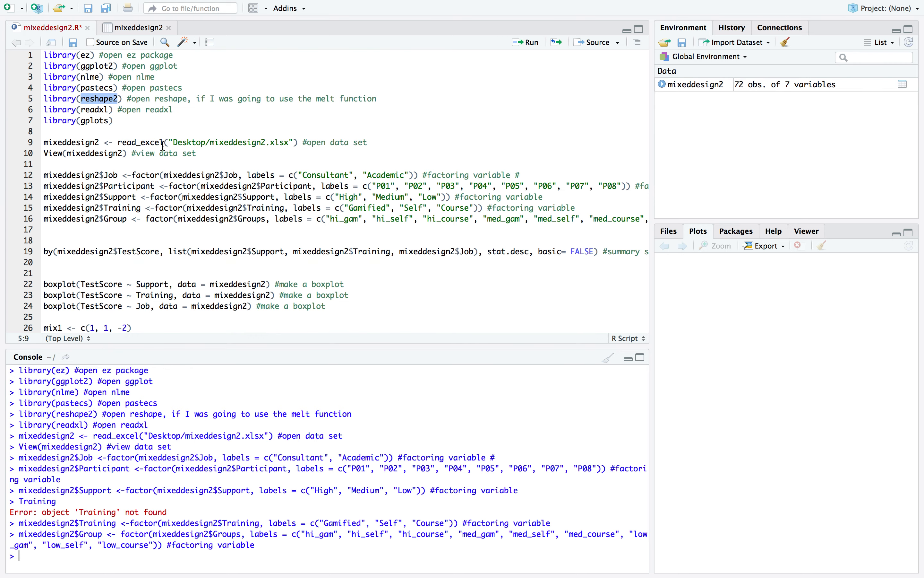
click(144, 131)
Run the by() line giving stat.desc summary statistics of TestScore by Support, Training and Job with basic = FALSE
scroll(144, 126, down, 2)
scroll(145, 126, down, 1)
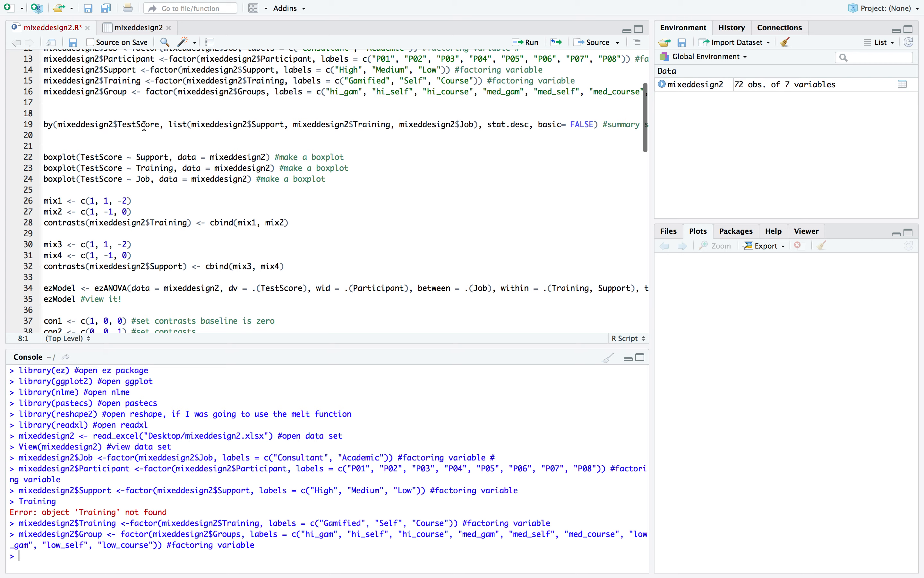
click(120, 130)
click(104, 124)
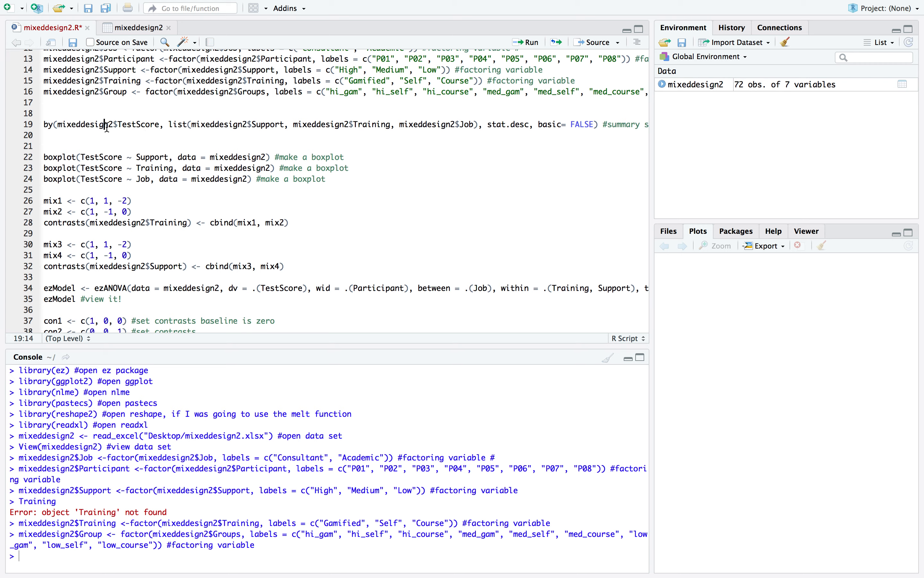
scroll(117, 107, up, 1)
scroll(103, 110, up, 5)
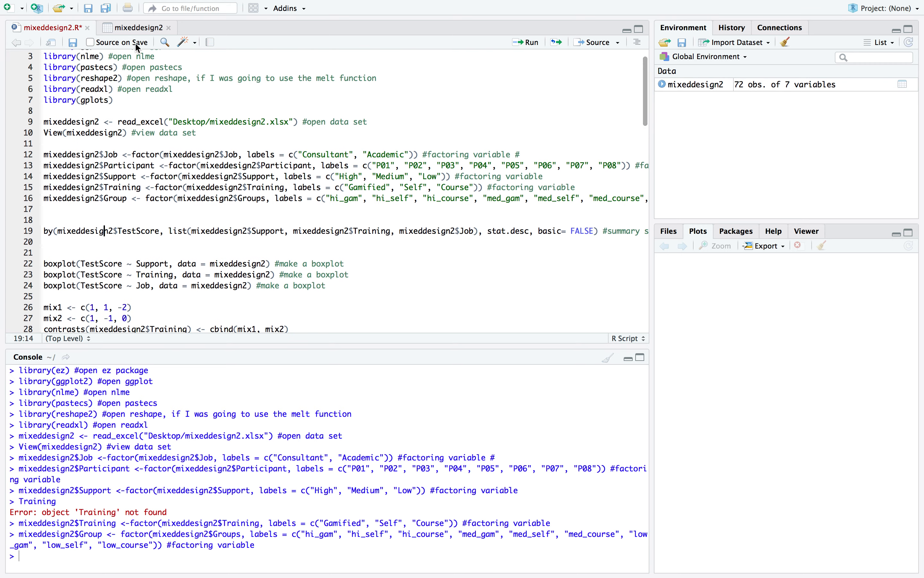
click(141, 27)
scroll(143, 130, down, 15)
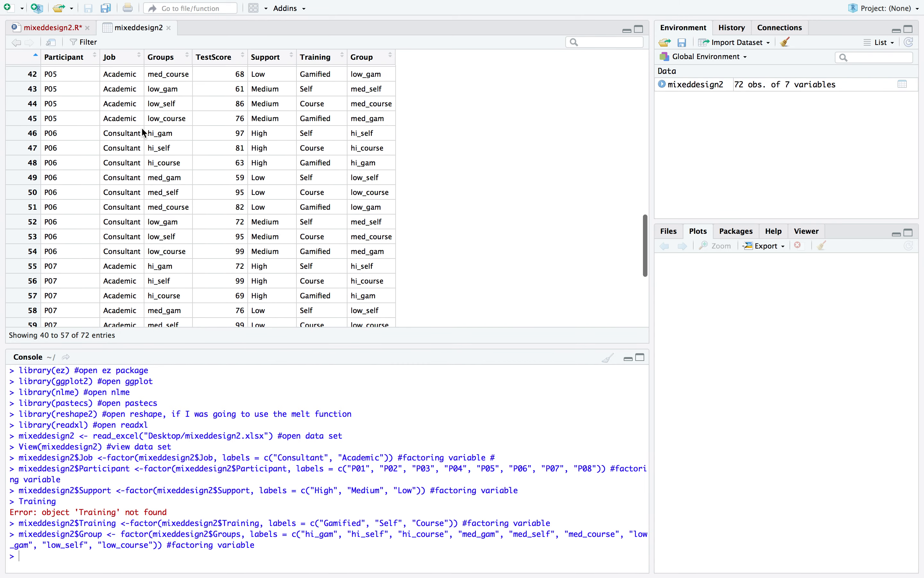
scroll(142, 130, up, 15)
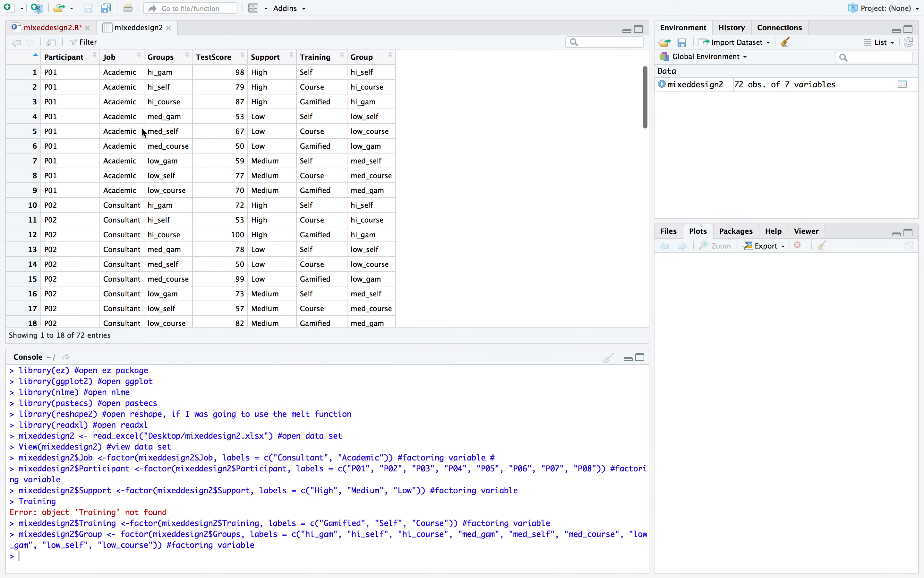
click(54, 26)
scroll(108, 229, down, 4)
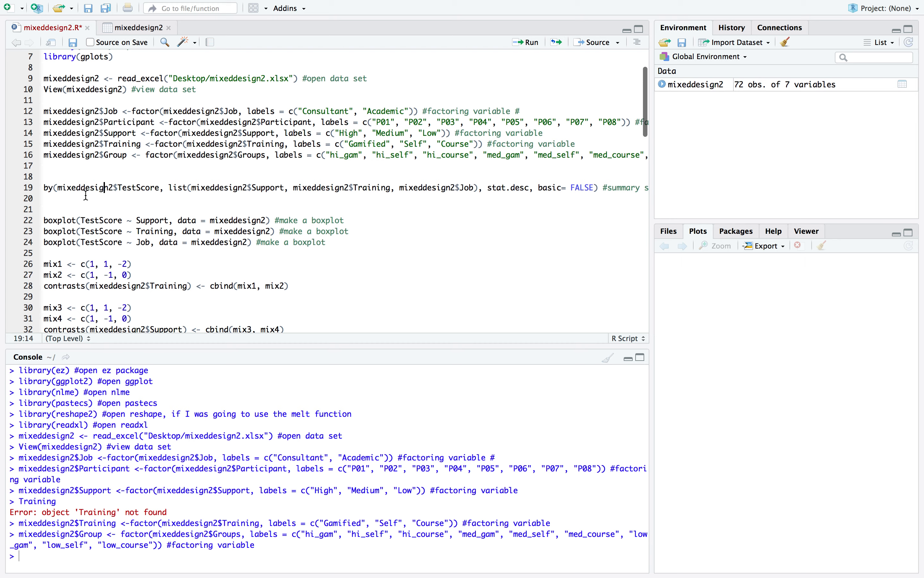
click(84, 188)
click(527, 42)
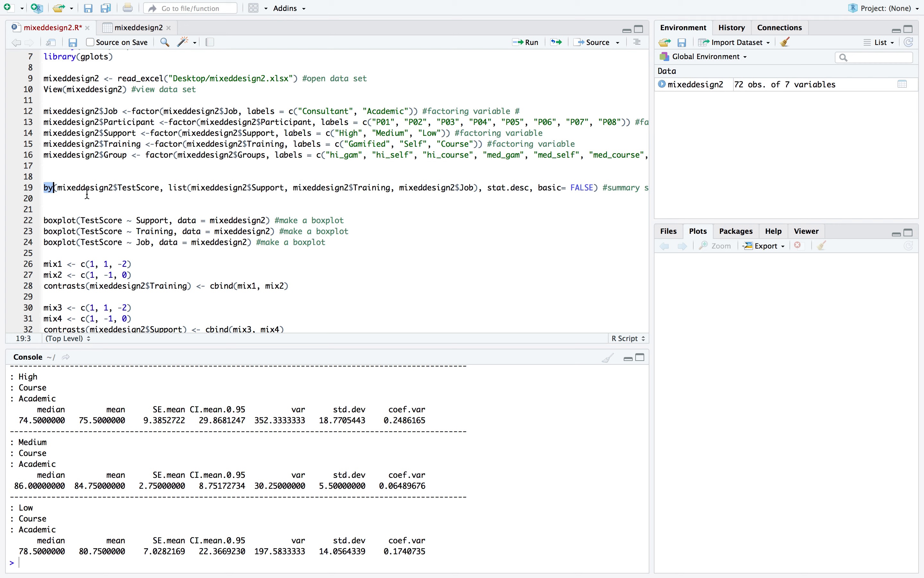
Examine the by() line's arguments: the TestScore outcome, the list of Support, Training and Job, stat.desc and the basic option
key(Down)
click(106, 186)
double_click(95, 185)
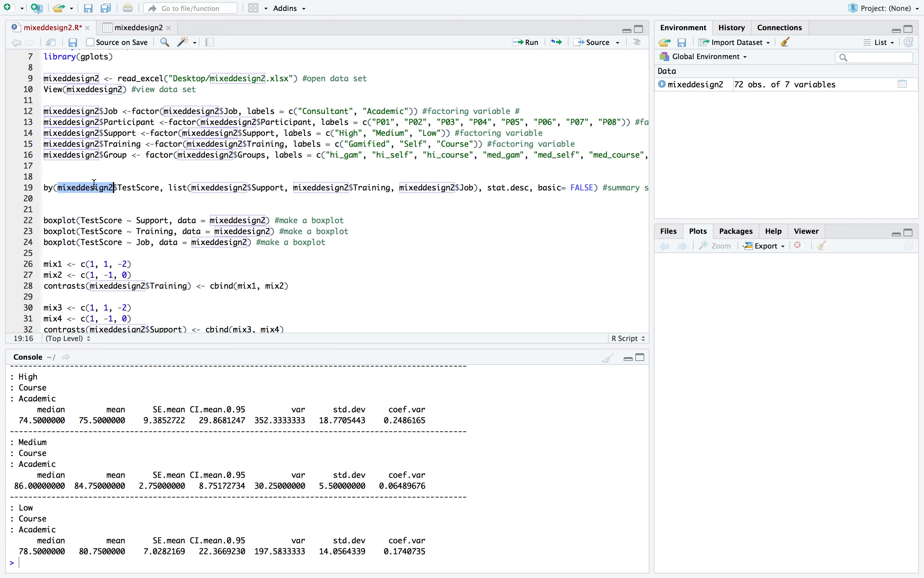
click(121, 175)
click(95, 189)
double_click(95, 189)
double_click(135, 188)
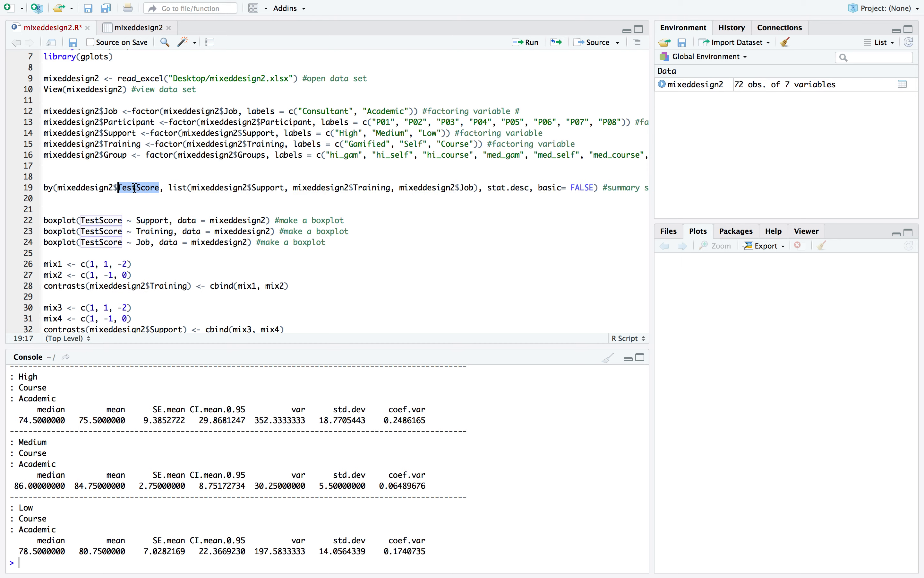
scroll(164, 185, right, 3)
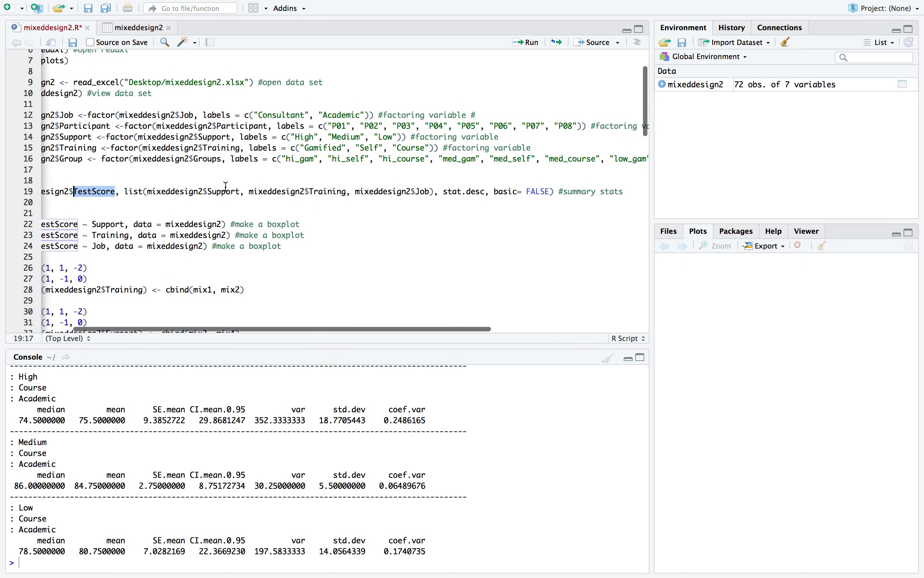
click(153, 195)
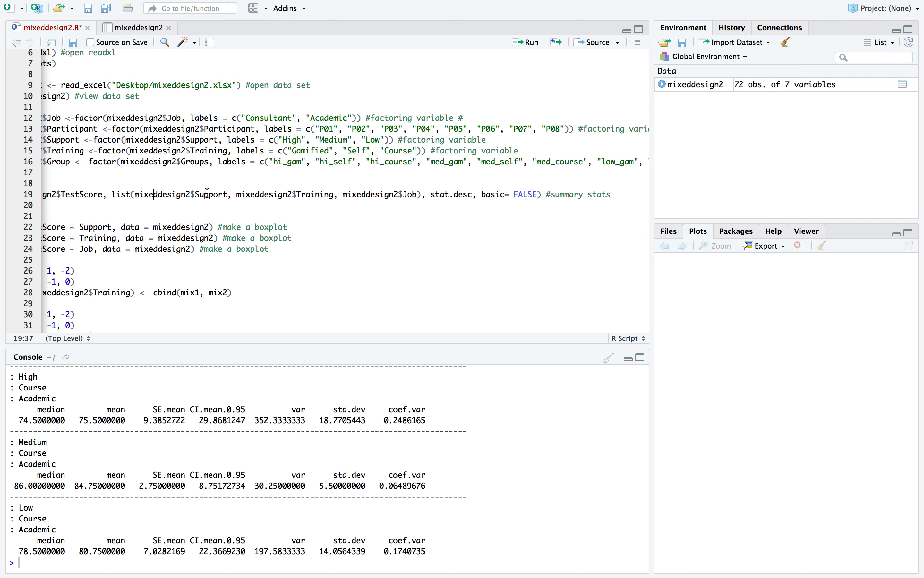
scroll(203, 195, down, 1)
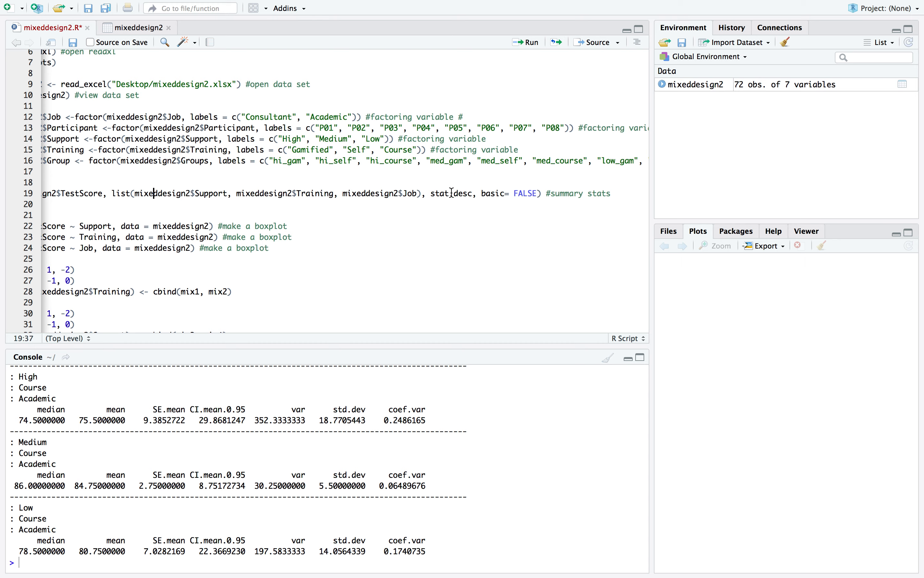
scroll(503, 202, down, 2)
scroll(502, 202, left, 2)
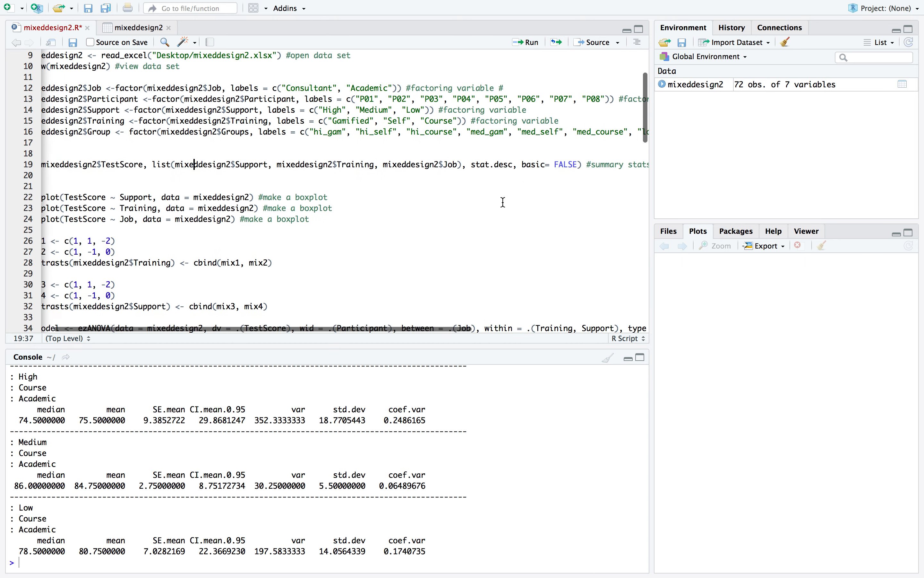
click(320, 141)
double_click(321, 141)
scroll(321, 142, right, 5)
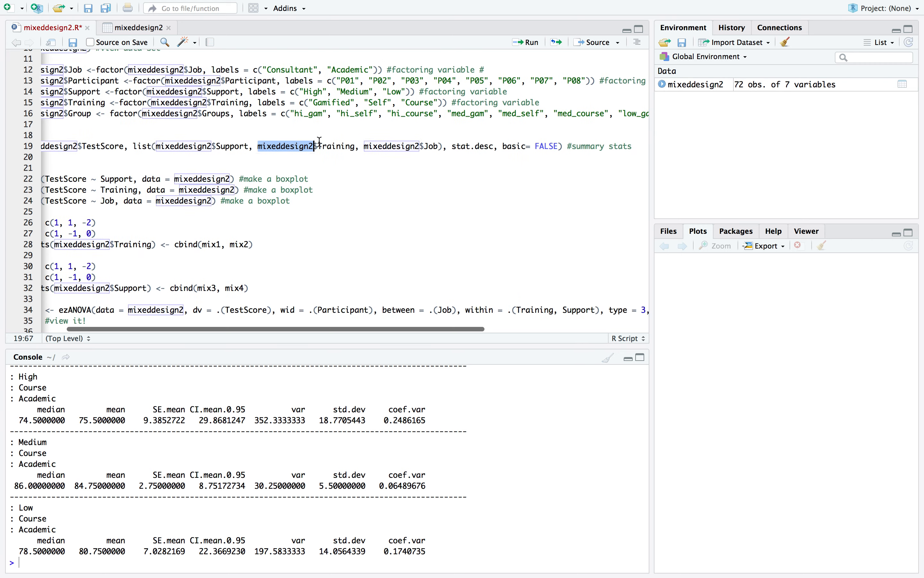
Examine the summary statistics output for the Support, Training and Job combinations, across the Consultant and Academic groups
click(336, 151)
scroll(336, 151, left, 5)
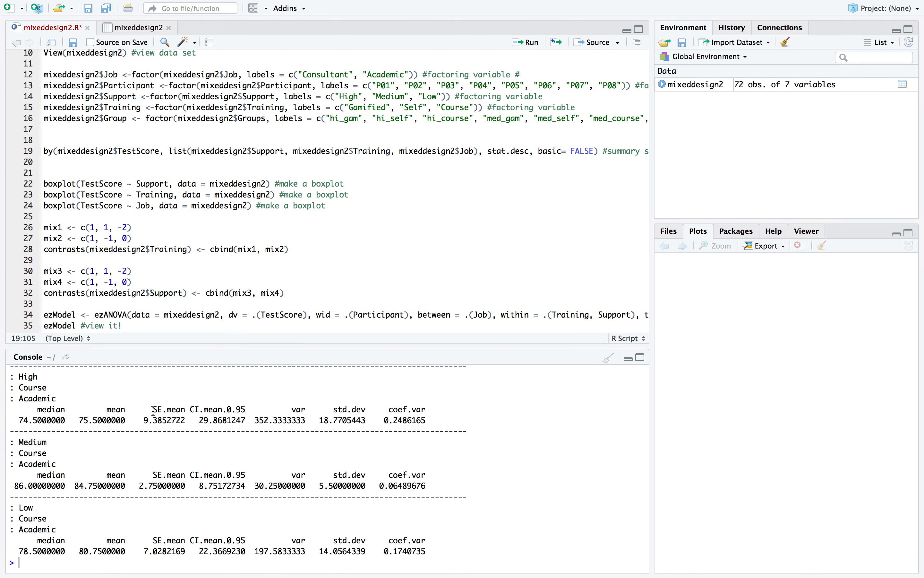
scroll(155, 410, up, 15)
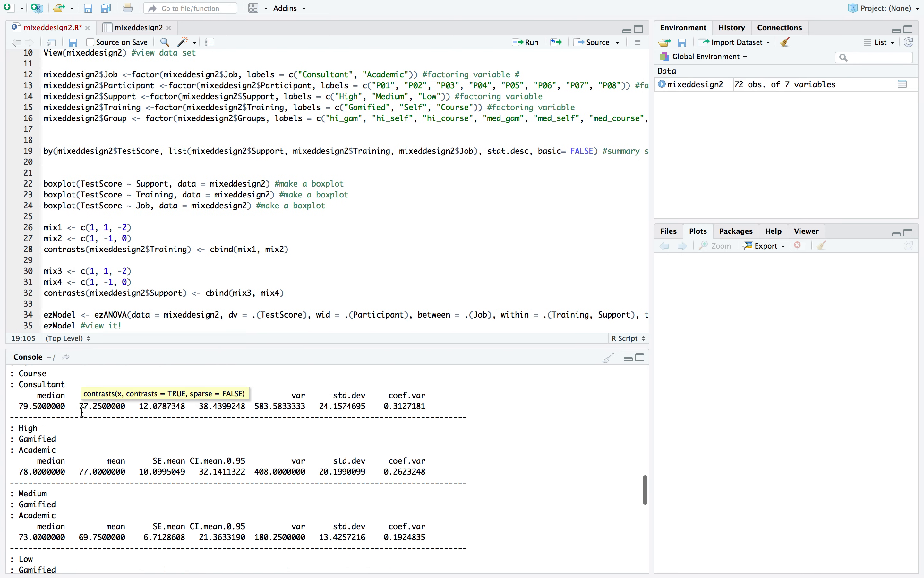
scroll(83, 412, up, 10)
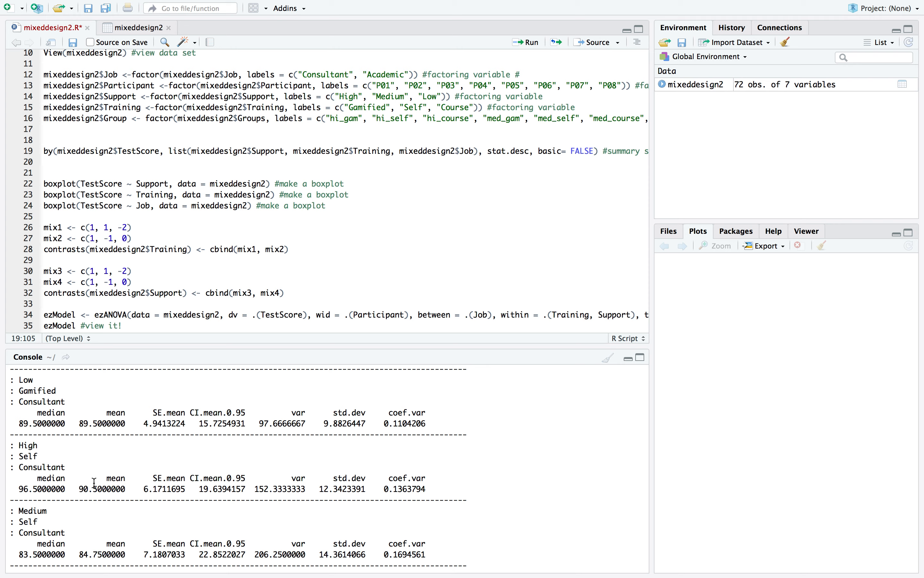
scroll(120, 475, up, 1)
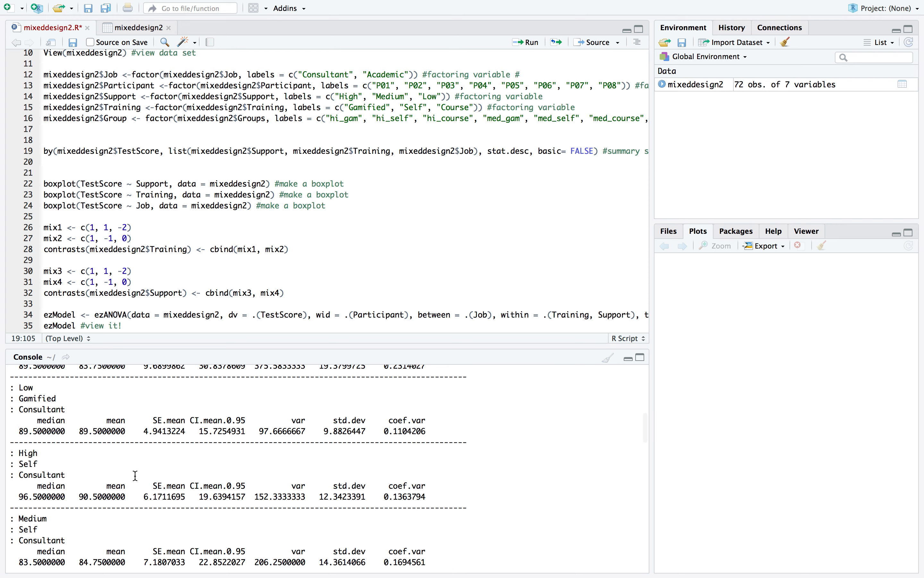
scroll(143, 465, up, 10)
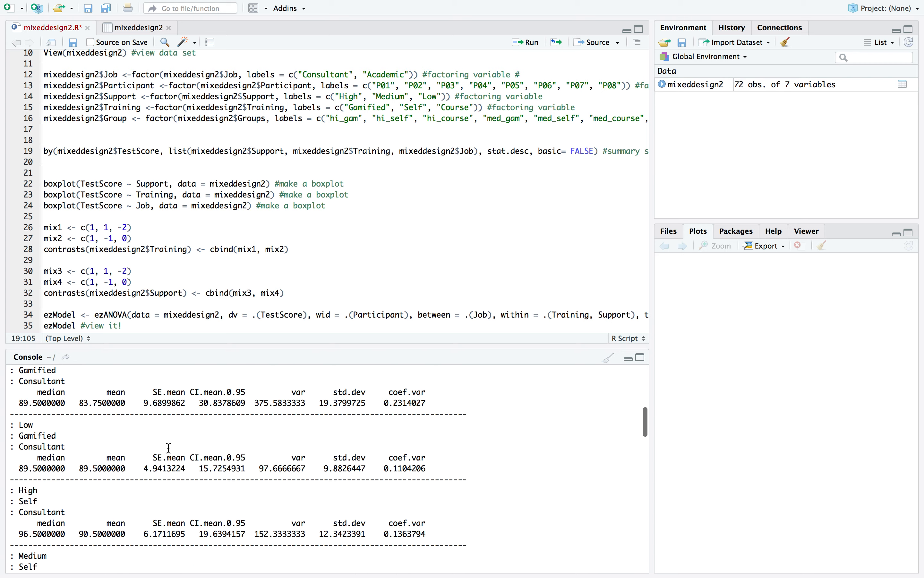
scroll(169, 448, down, 20)
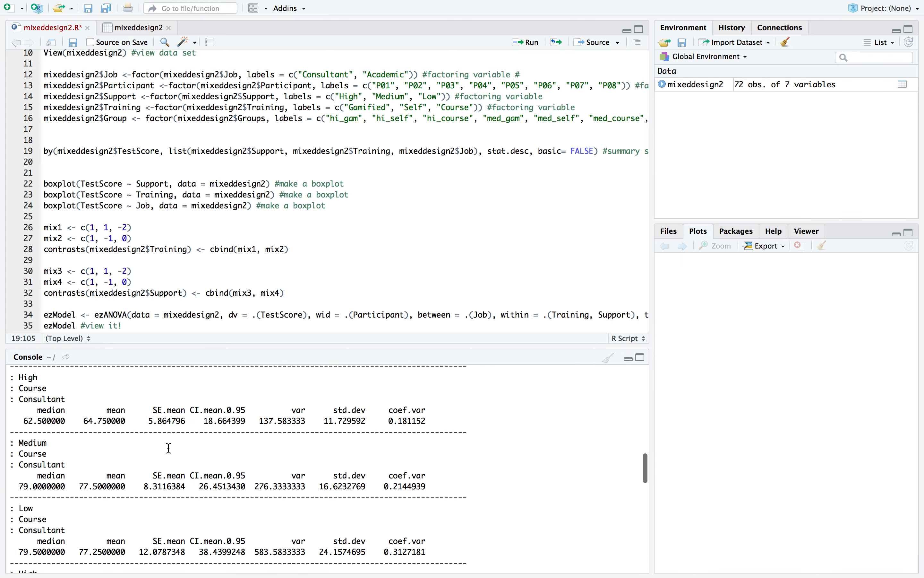
scroll(169, 447, down, 1)
scroll(161, 165, down, 2)
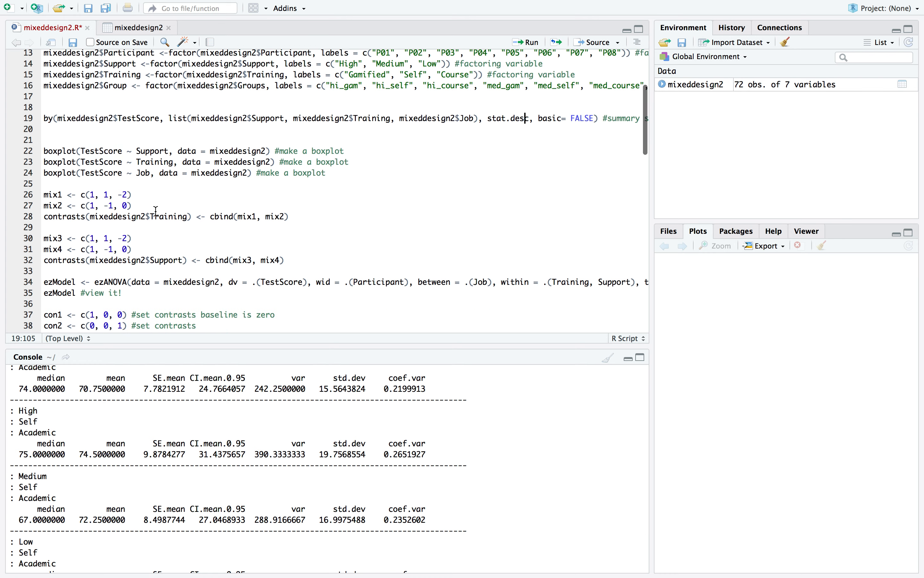
Examine the script's boxplot lines, especially the boxplot function and the TestScore outcome in the Support line
scroll(84, 119, down, 2)
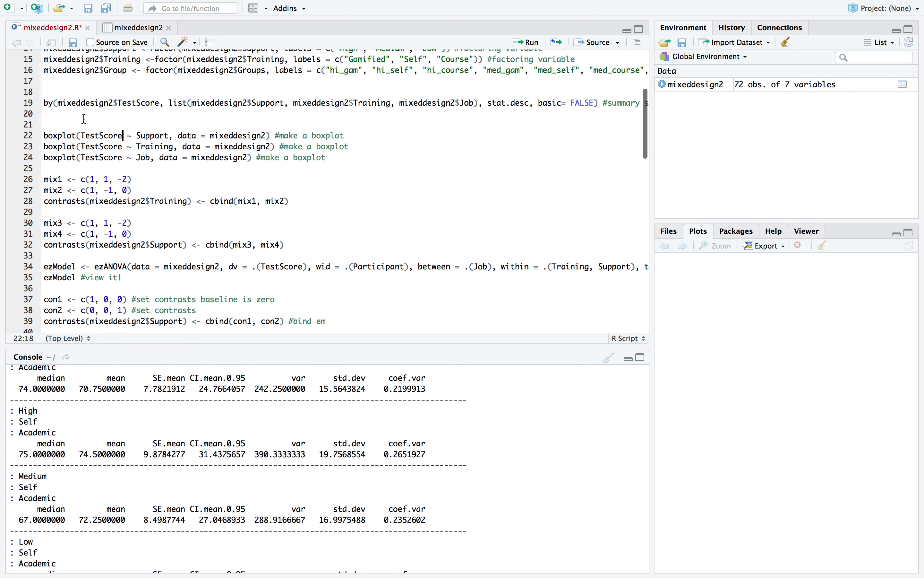
click(66, 135)
double_click(66, 134)
click(65, 135)
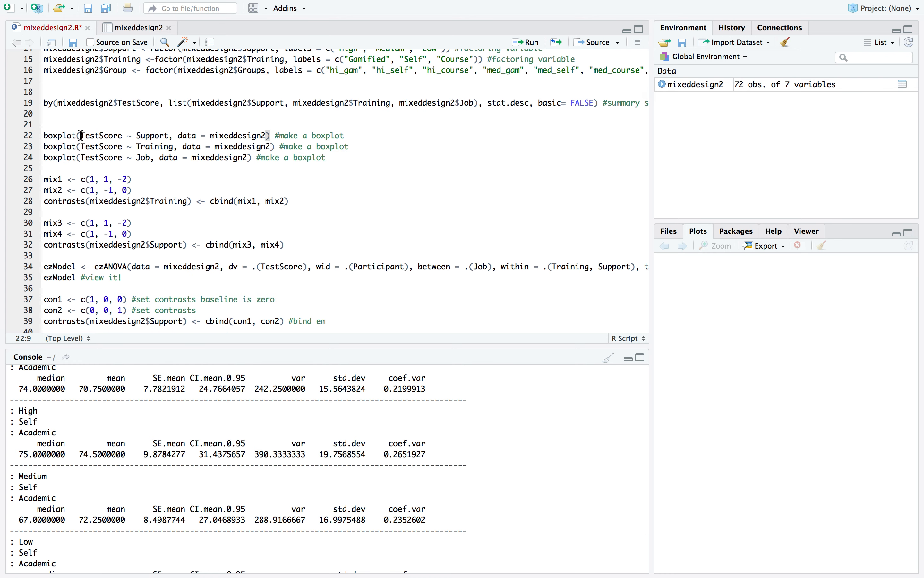
double_click(62, 135)
click(59, 135)
double_click(58, 136)
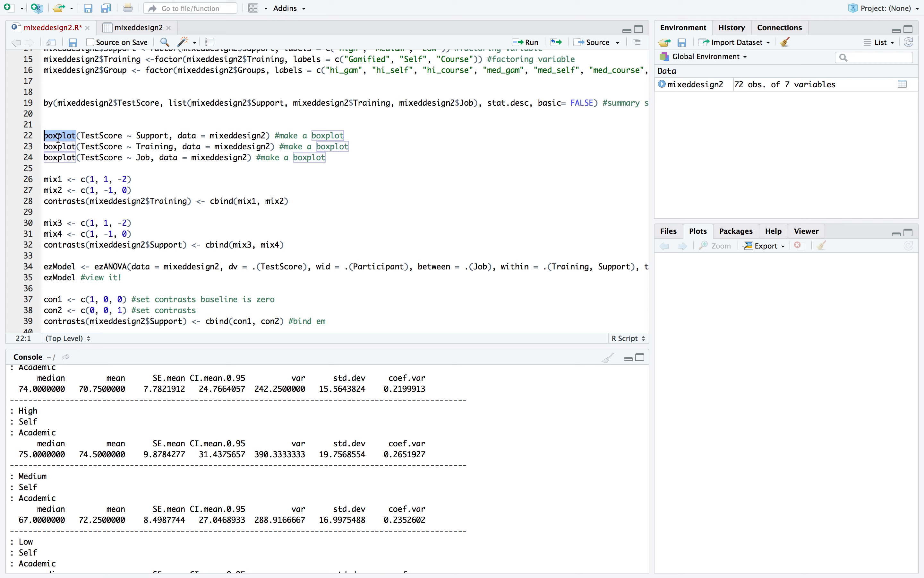
click(67, 122)
click(62, 135)
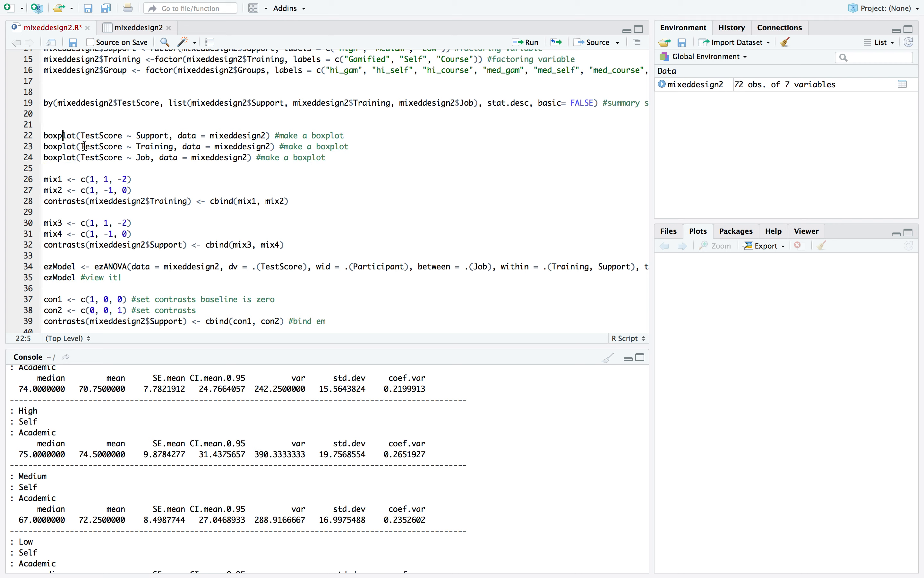
scroll(98, 124, down, 3)
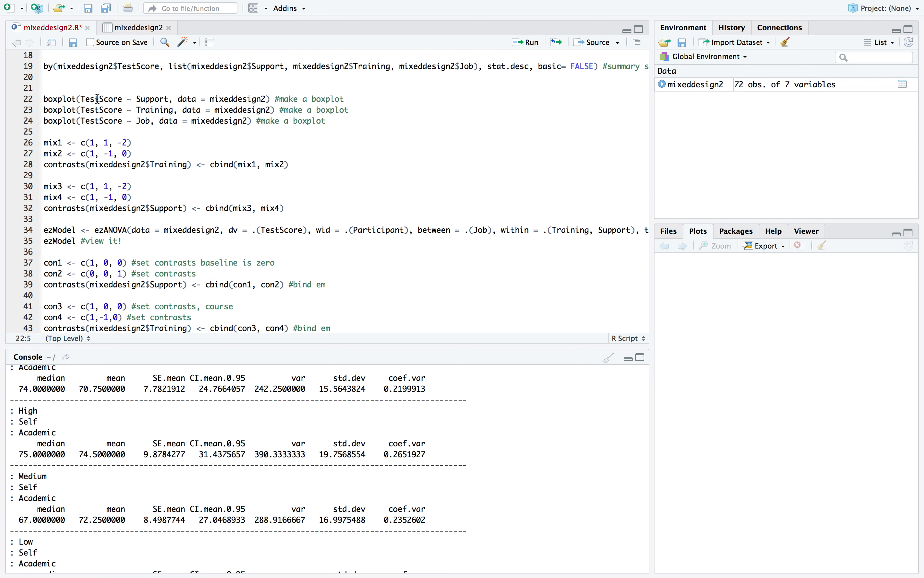
double_click(101, 99)
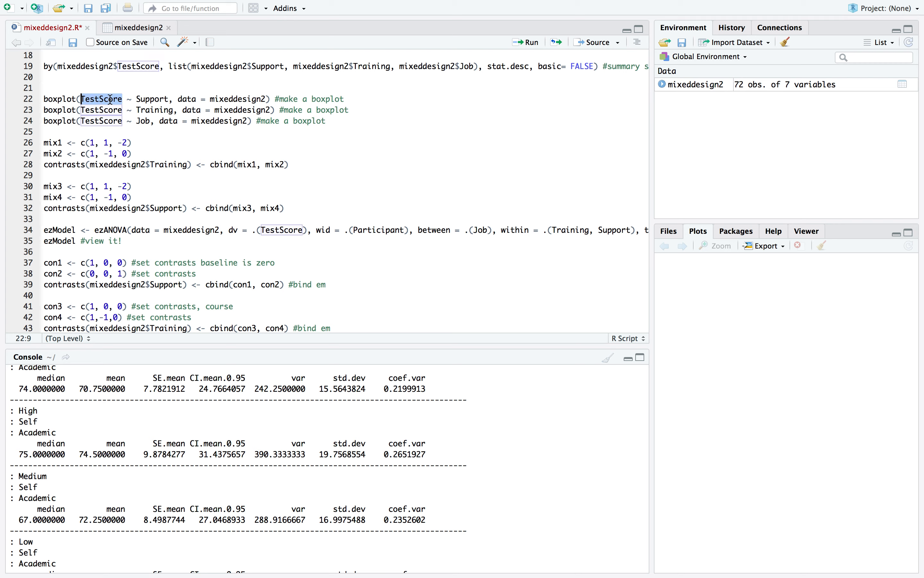
click(111, 99)
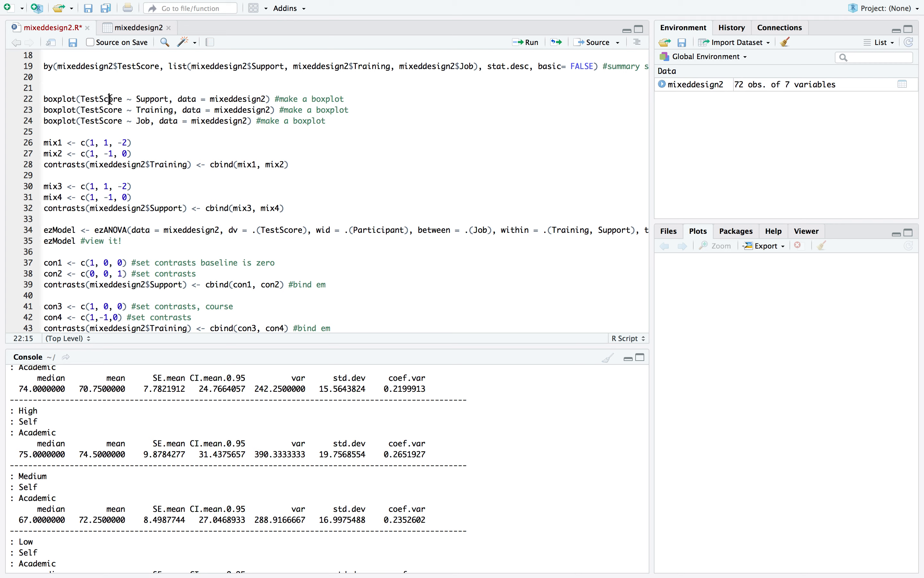
Run the boxplot line plotting TestScore by Support from mixeddesign2
double_click(153, 100)
double_click(151, 110)
click(140, 121)
click(157, 99)
click(539, 46)
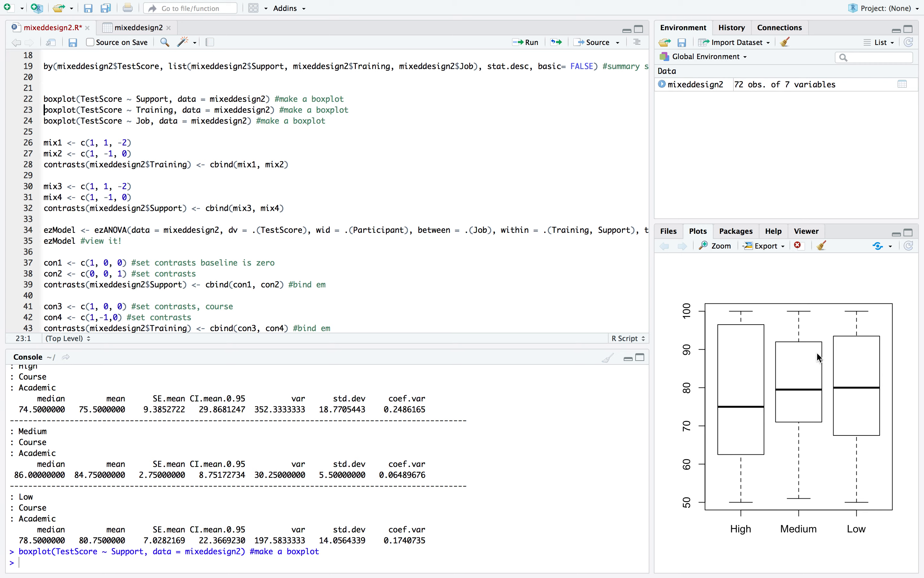
Run the boxplot line for TestScore by Training and compare its plot with the Support boxplot
scroll(152, 152, down, 2)
scroll(153, 152, right, 5)
scroll(153, 152, up, 3)
scroll(153, 152, left, 5)
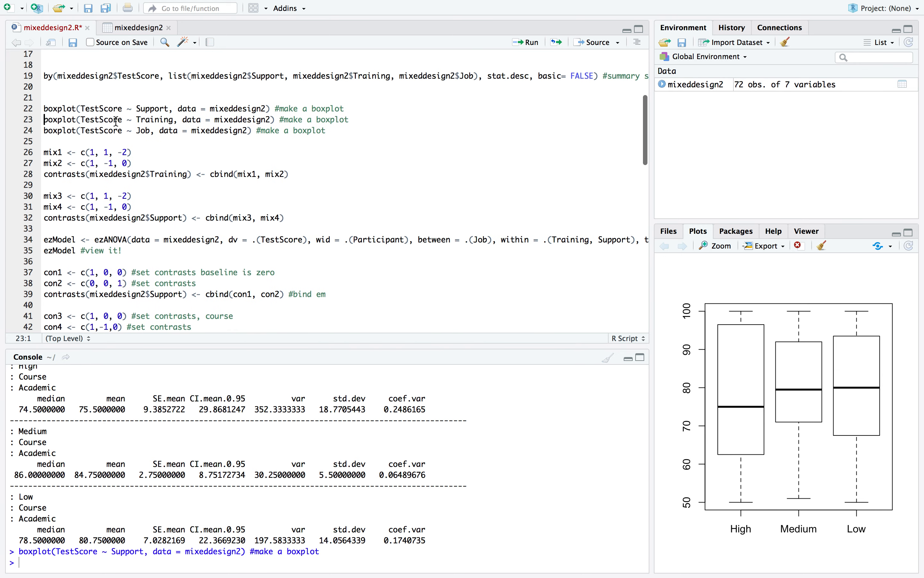
click(532, 42)
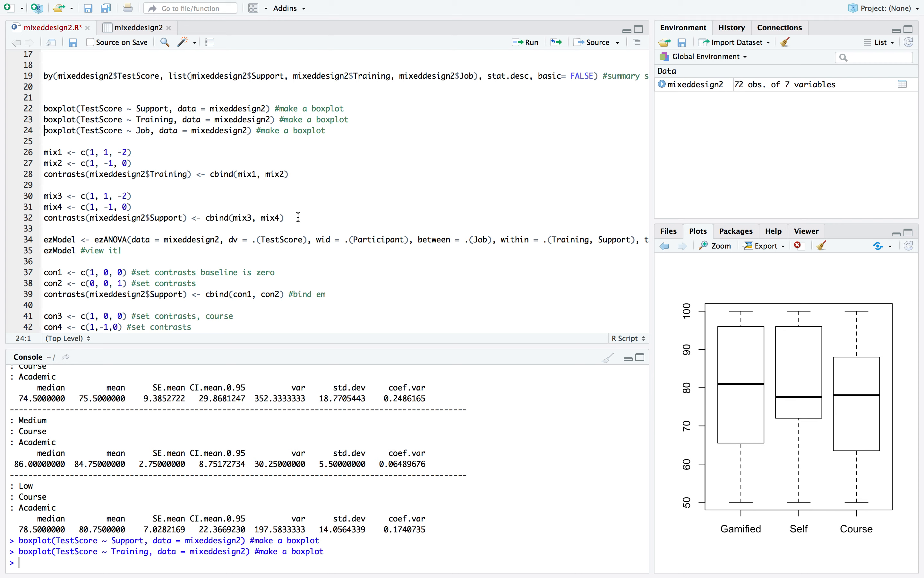
click(666, 246)
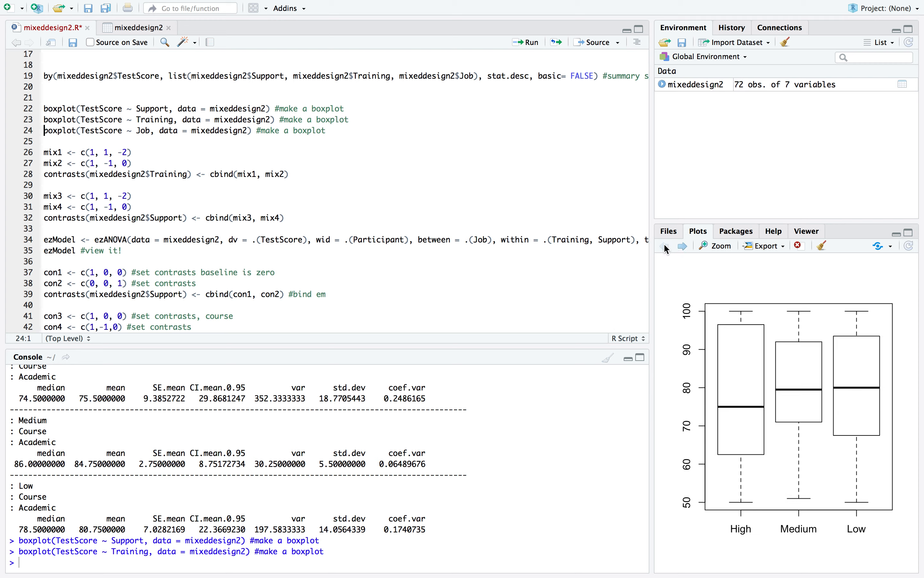
click(684, 246)
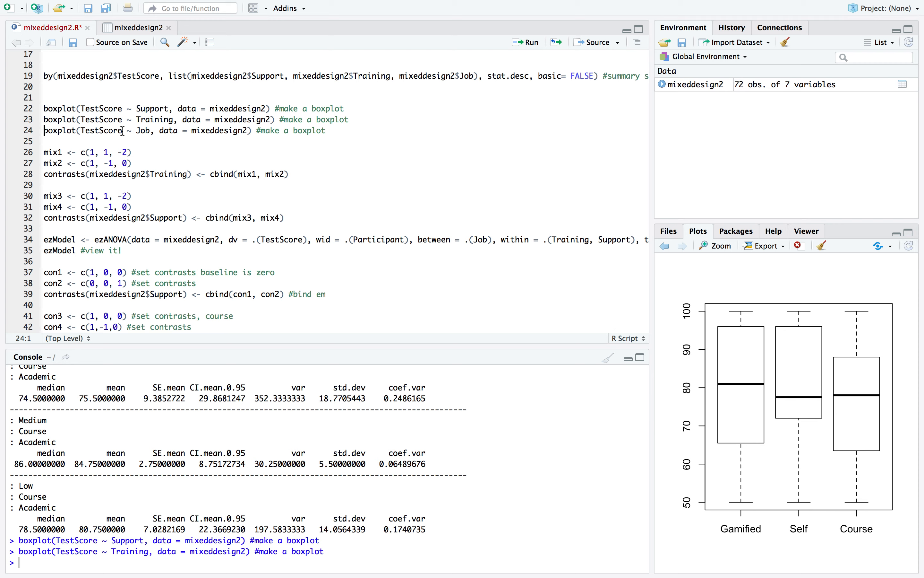
Run the boxplot line for TestScore by Job and compare the Support, Training and Job plots
click(529, 42)
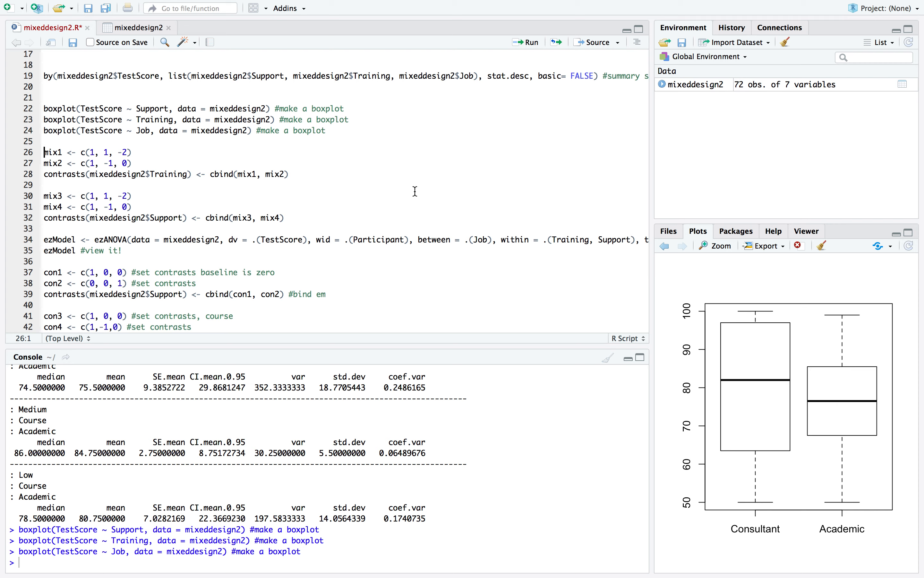
click(667, 247)
click(666, 247)
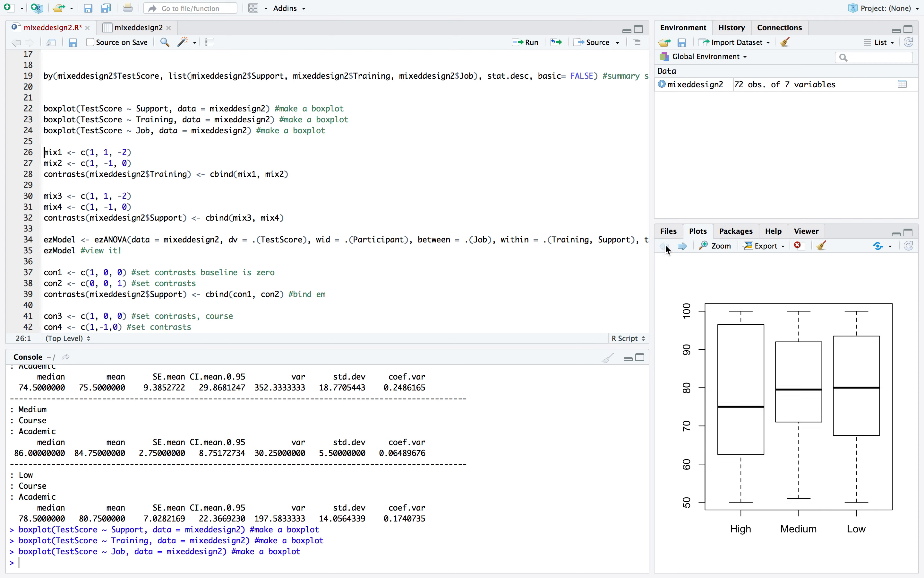
click(685, 247)
click(686, 248)
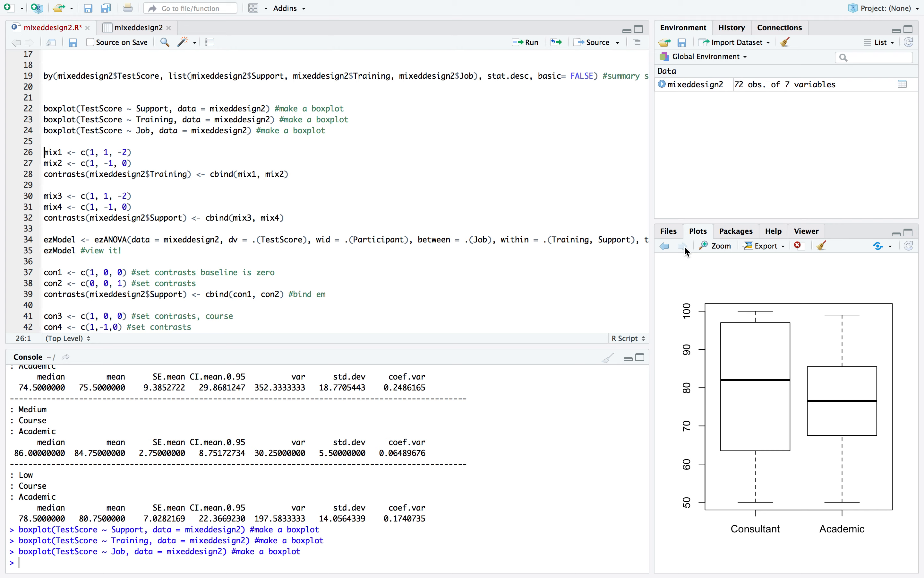
click(666, 246)
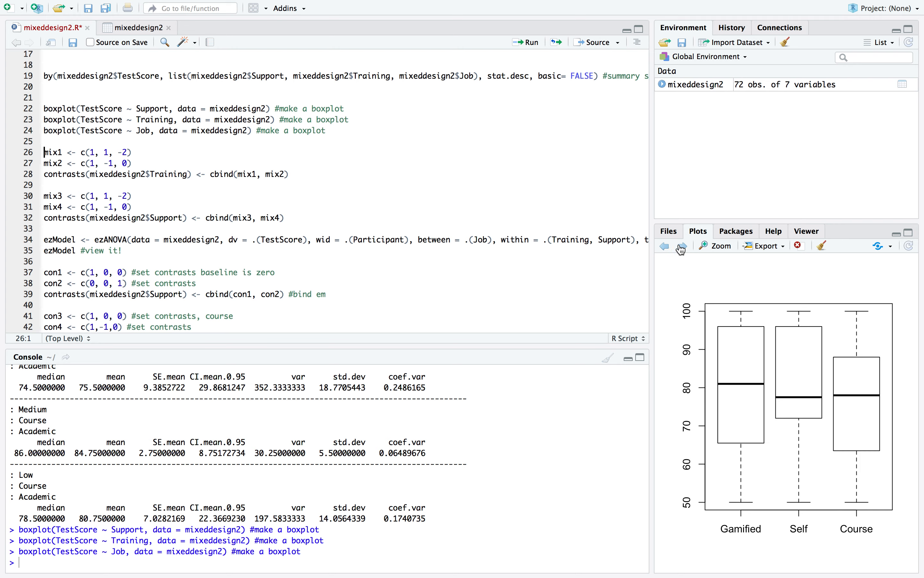
click(684, 247)
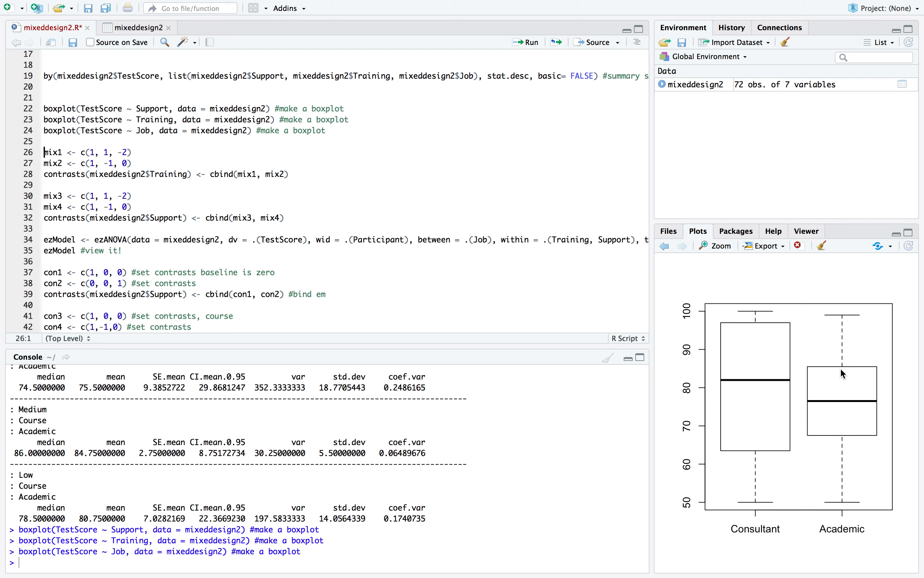
Examine the script's contrast section, from the mix1 to mix4 vectors down to the con1 to con4 contrasts
click(156, 131)
scroll(243, 140, up, 1)
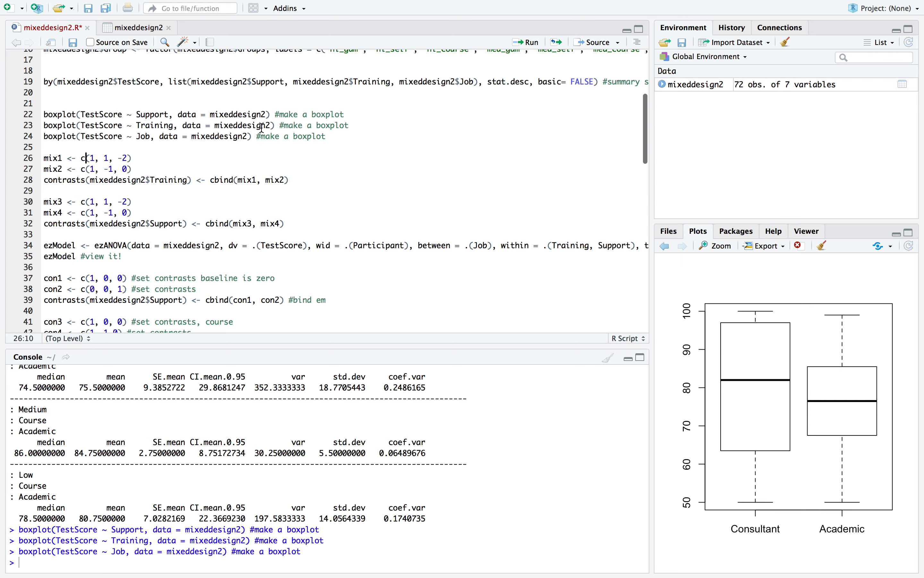
scroll(152, 126, down, 5)
scroll(140, 120, left, 1)
scroll(140, 121, up, 5)
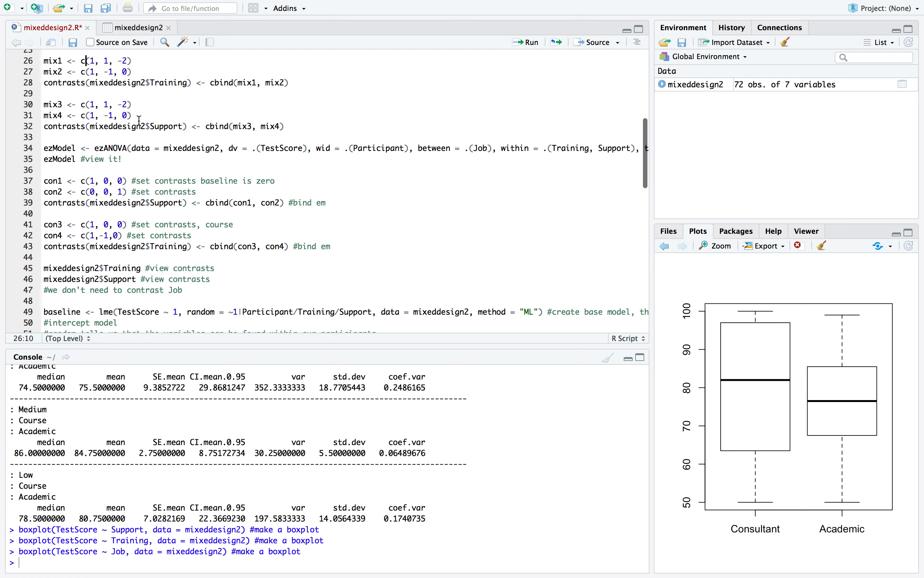
double_click(56, 130)
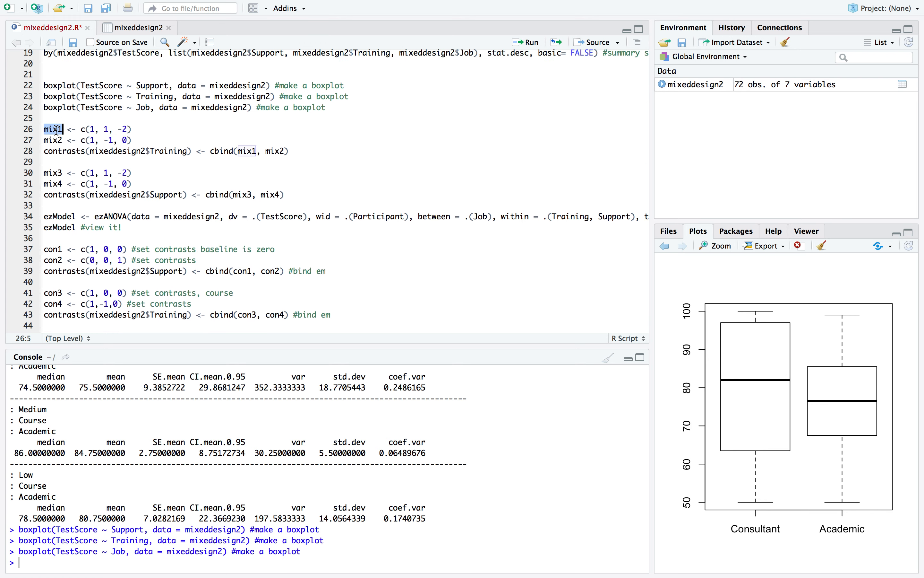
click(59, 119)
click(55, 129)
scroll(69, 172, down, 5)
scroll(80, 169, up, 3)
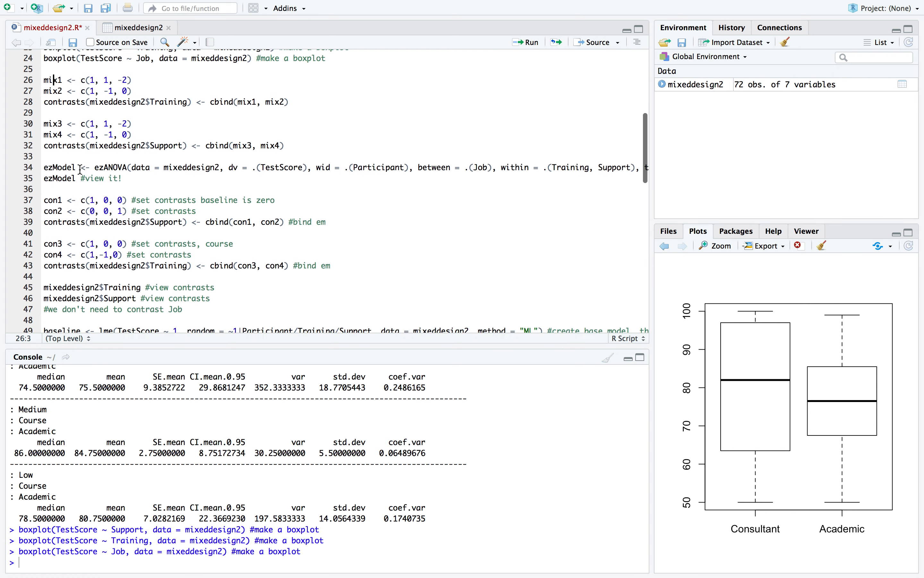
Run the lines defining mix1 as c(1, 1, -2) and mix2 as c(1, -1, 0) and binding them as the Training contrasts
scroll(81, 170, up, 2)
click(68, 122)
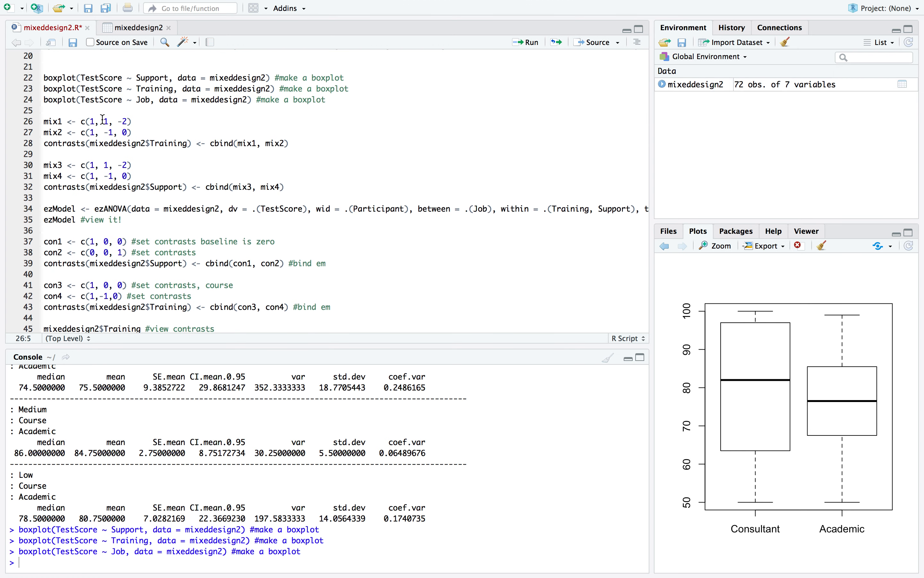
click(533, 46)
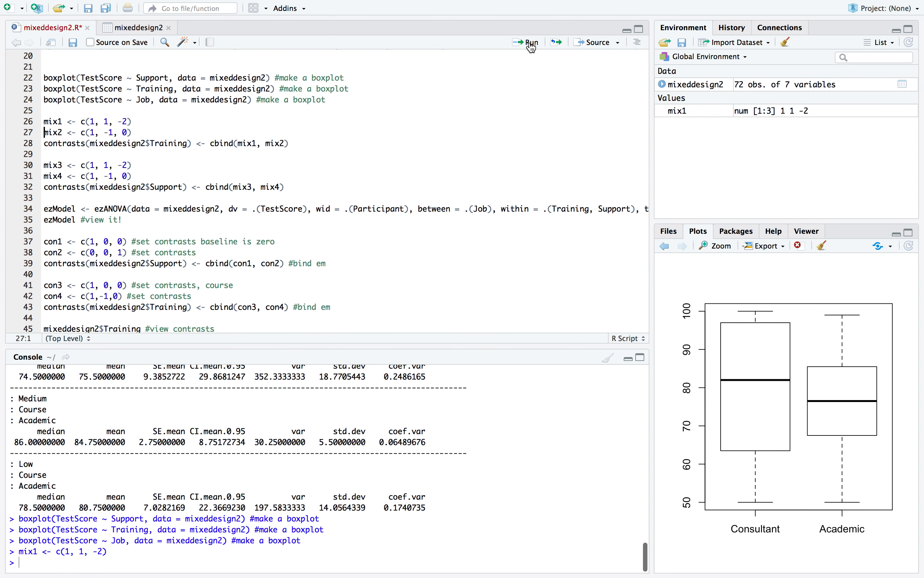
click(532, 46)
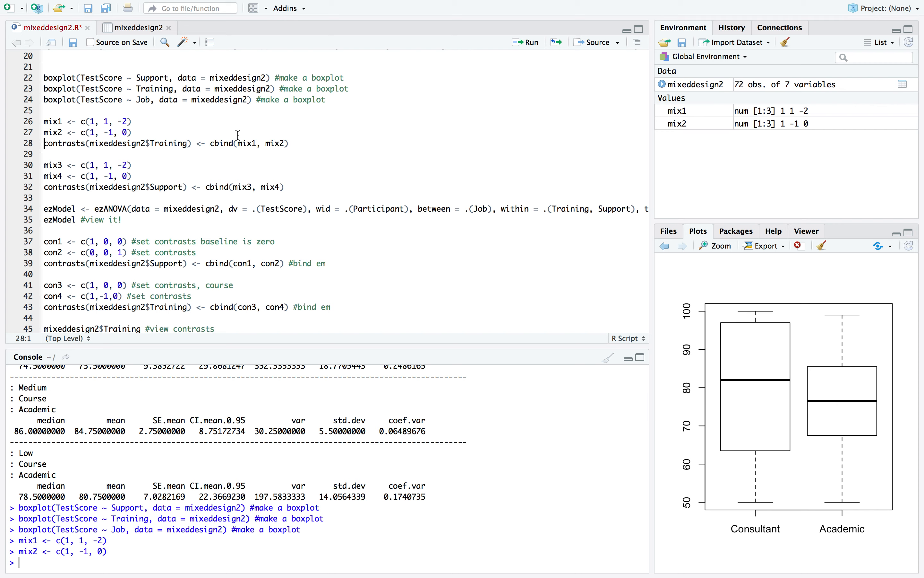
click(527, 42)
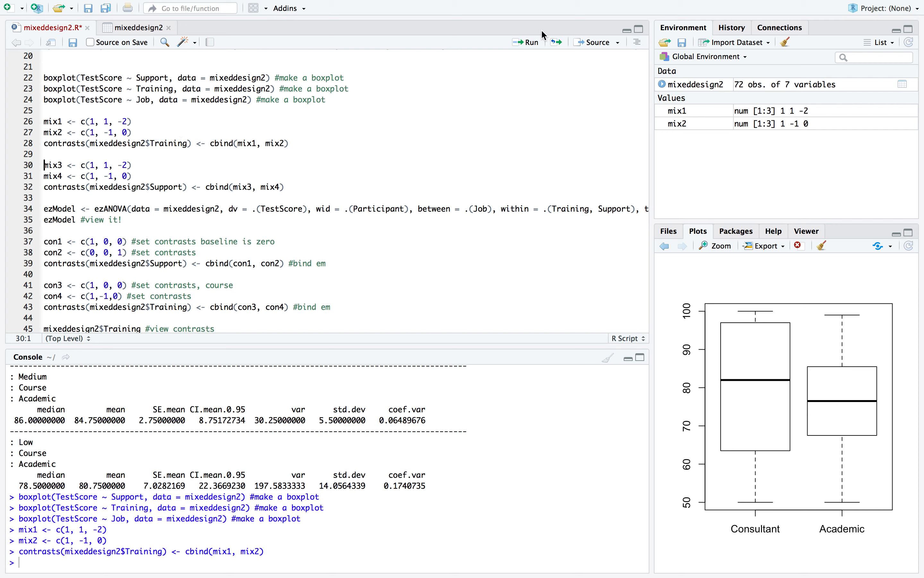
Run the lines defining mix3 as c(1, 1, -2) and mix4 as c(1, -1, 0) and binding them as the Support contrasts
click(538, 42)
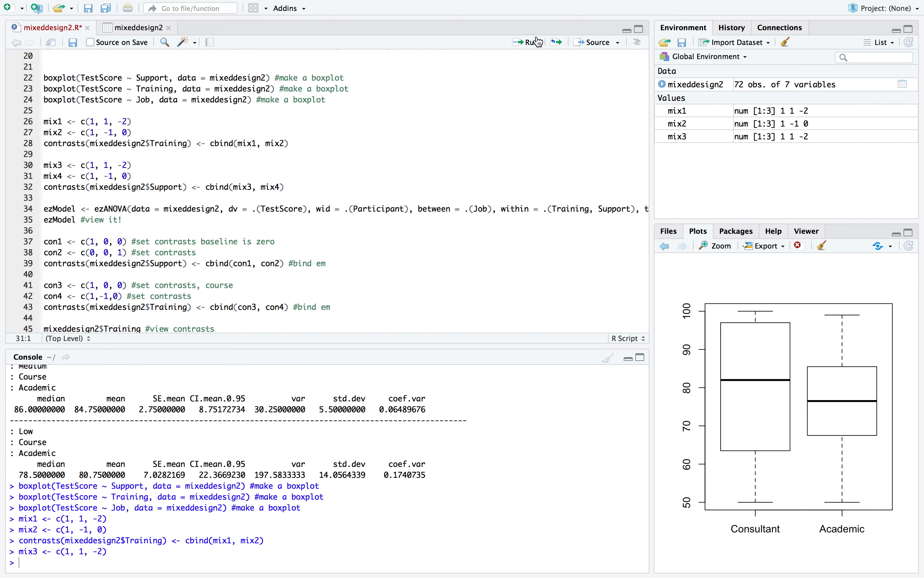
click(538, 42)
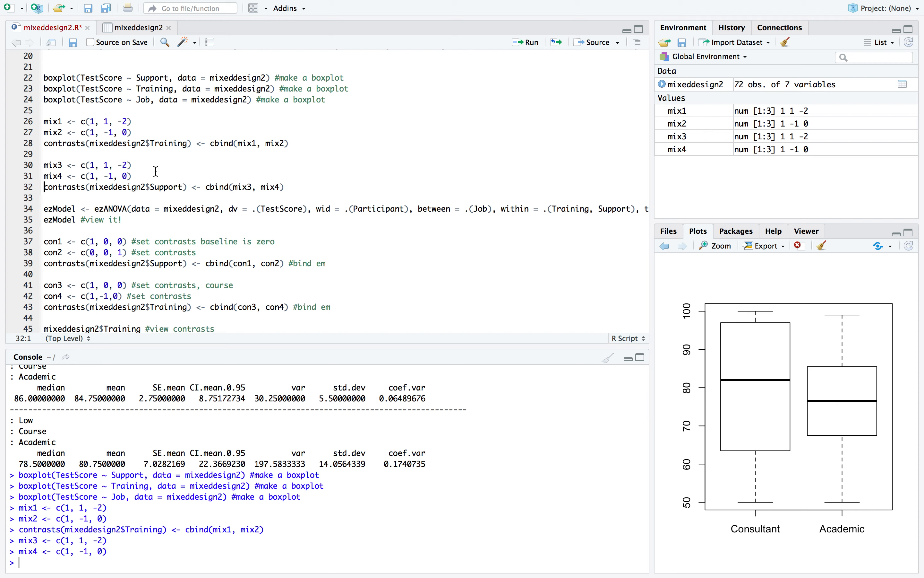
double_click(166, 187)
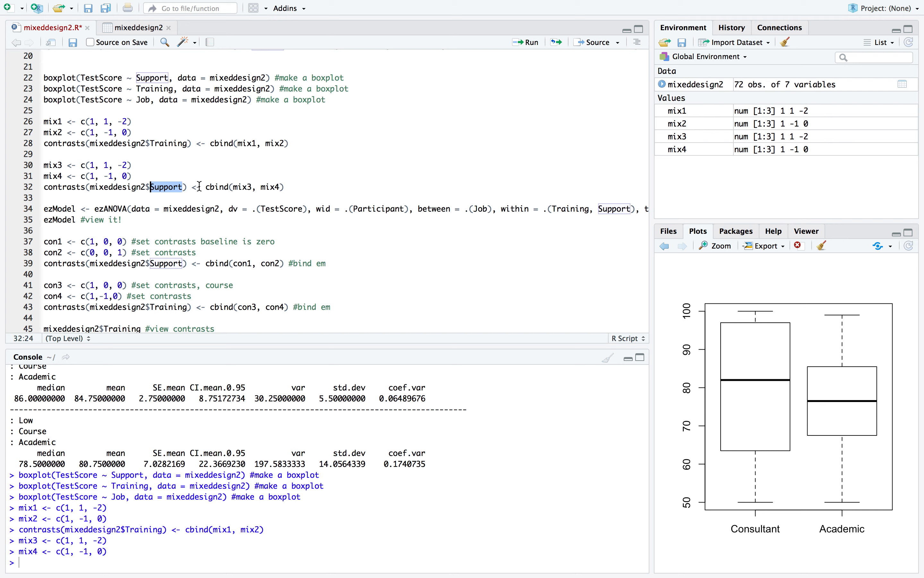
double_click(216, 187)
click(245, 187)
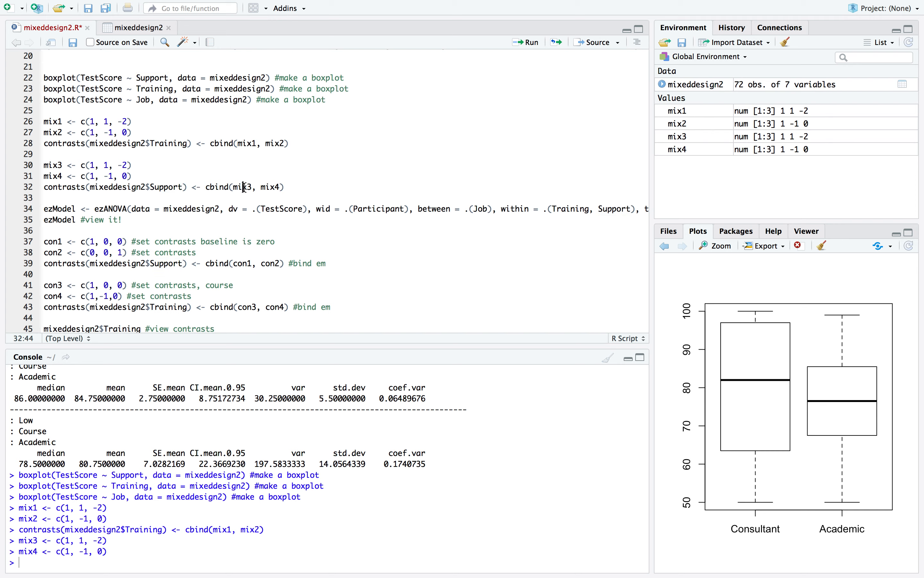
click(529, 42)
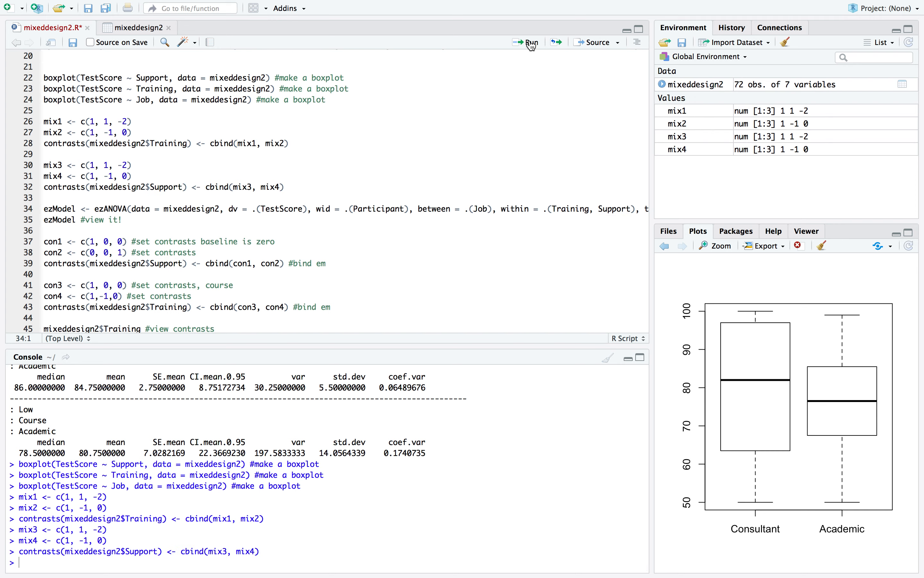
Examine the ezANOVA call's data, dependent variable (TestScore), participant ID and between-subjects (Job) arguments
scroll(186, 186, down, 4)
scroll(186, 186, up, 3)
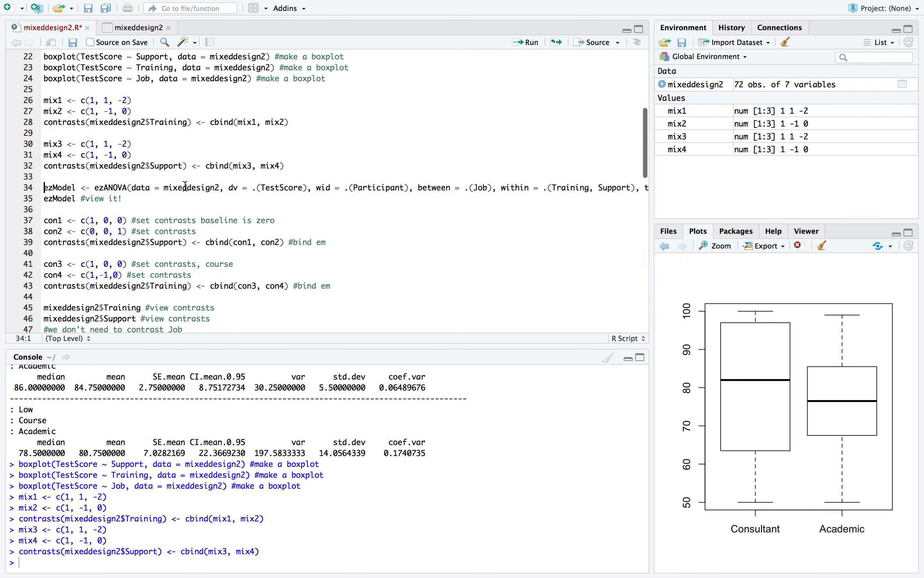
click(106, 190)
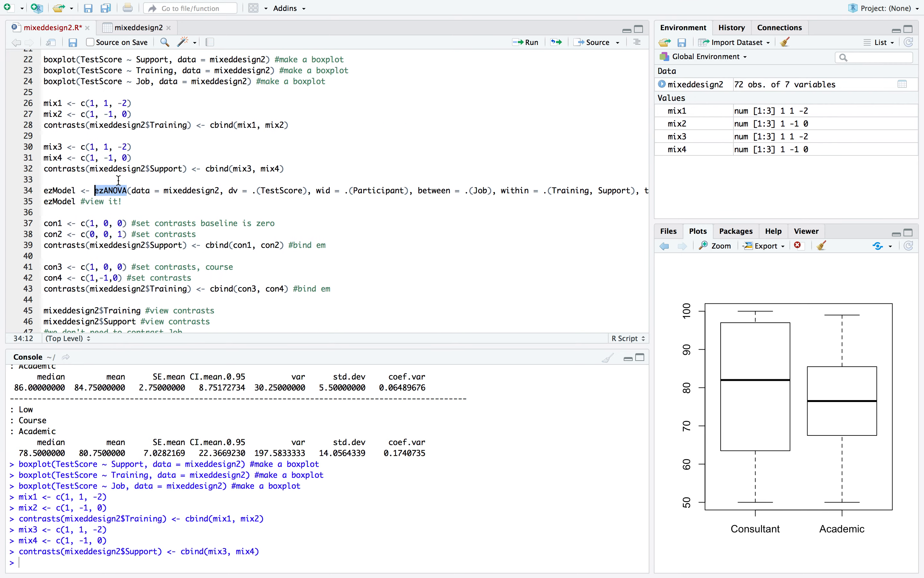
click(118, 180)
scroll(119, 180, right, 3)
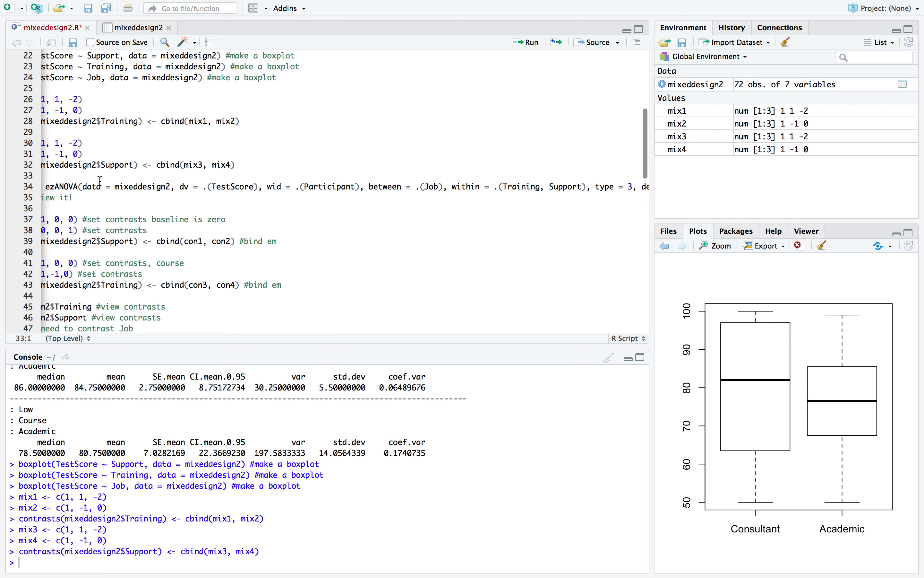
scroll(119, 180, right, 1)
scroll(119, 180, down, 1)
scroll(116, 182, right, 3)
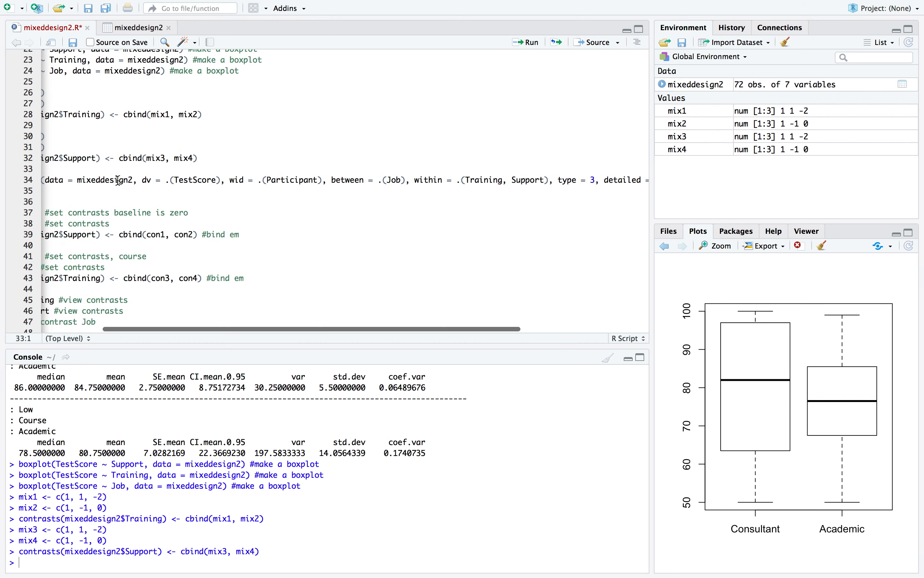
scroll(115, 182, down, 1)
click(148, 172)
double_click(149, 172)
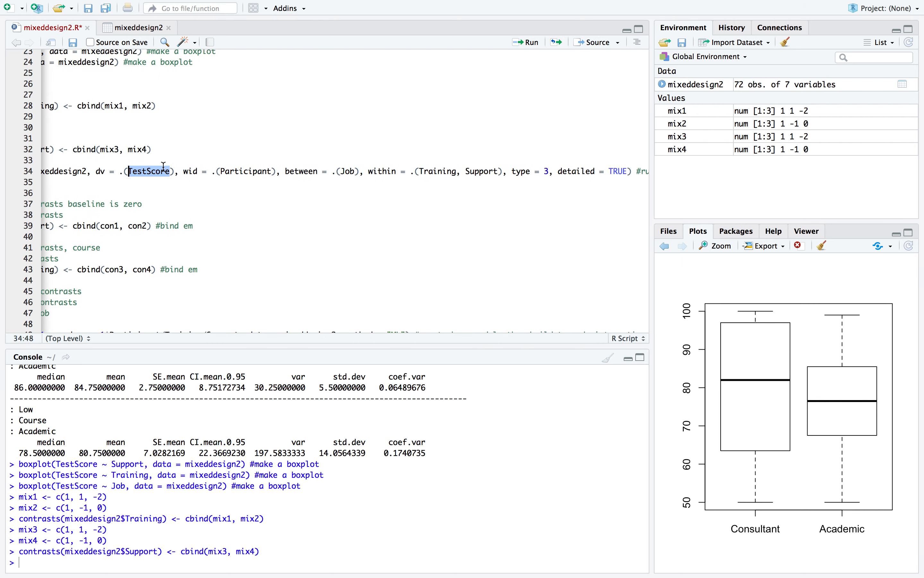
click(165, 168)
scroll(231, 165, right, 2)
scroll(231, 164, down, 1)
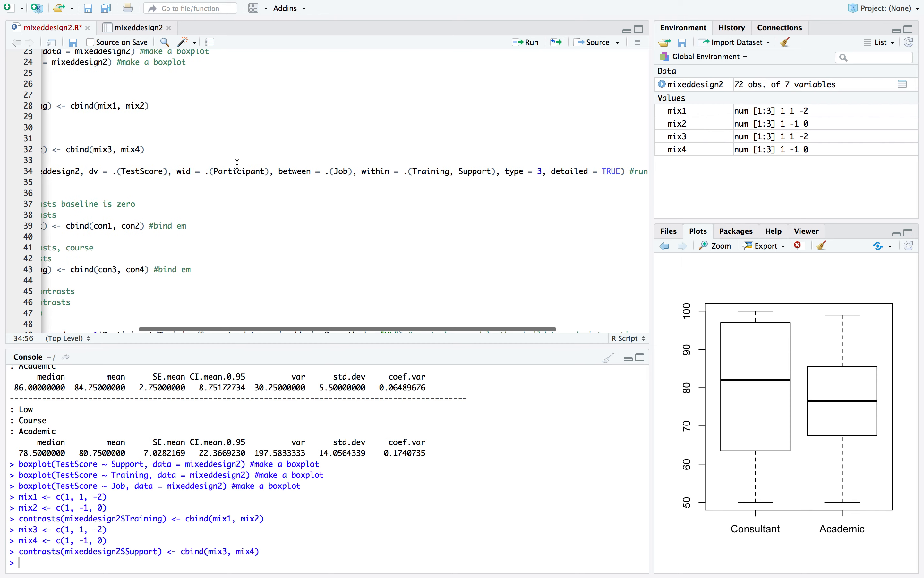
click(227, 168)
double_click(227, 168)
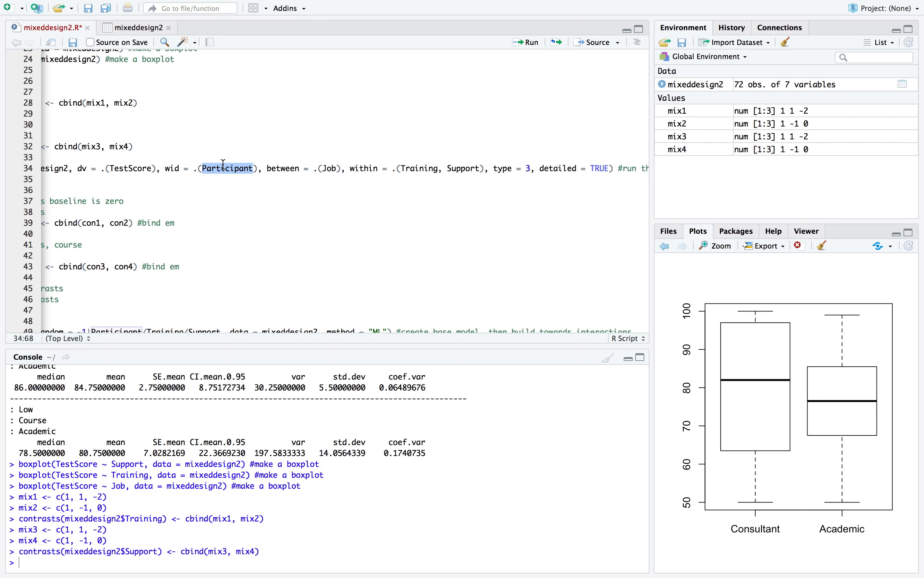
double_click(329, 168)
click(350, 155)
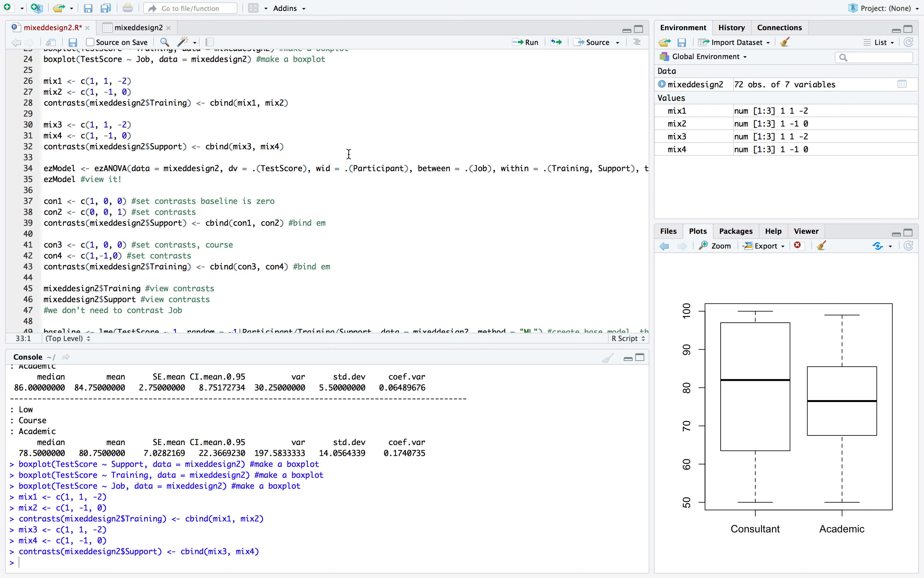
Examine the rest of the ezANOVA call: the within-subjects factors Training and Support, the type and the detailed option
scroll(426, 160, right, 10)
scroll(426, 160, down, 2)
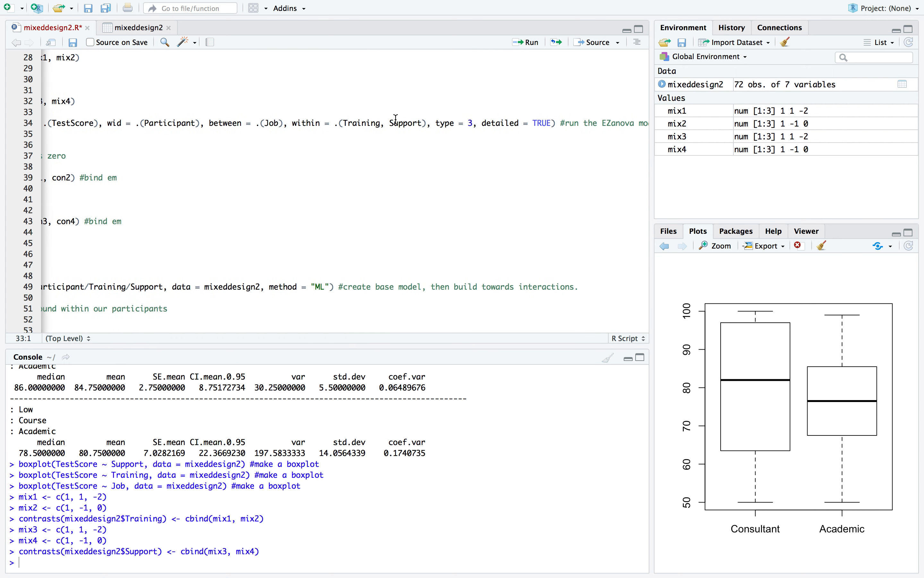
scroll(382, 128, right, 3)
scroll(382, 128, up, 1)
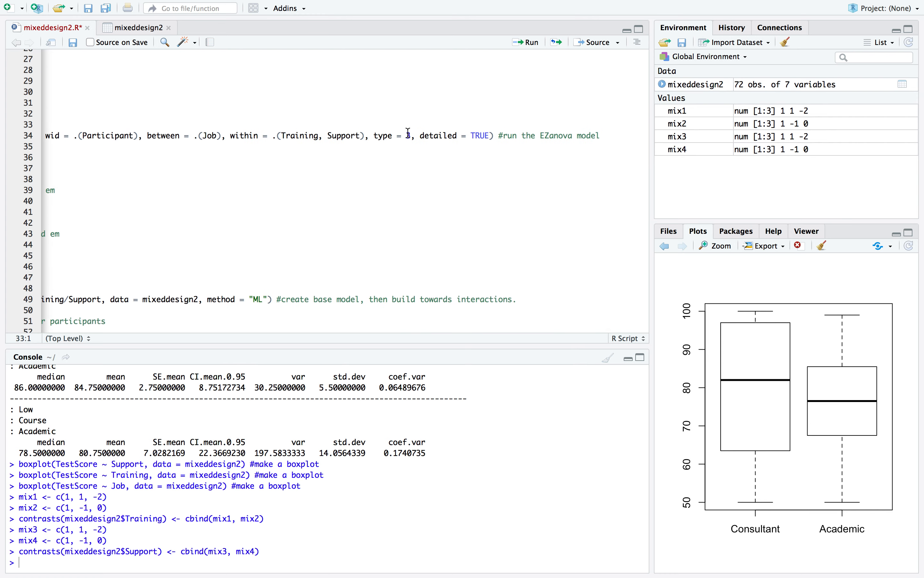
scroll(409, 132, left, 5)
scroll(409, 133, up, 2)
scroll(409, 133, right, 5)
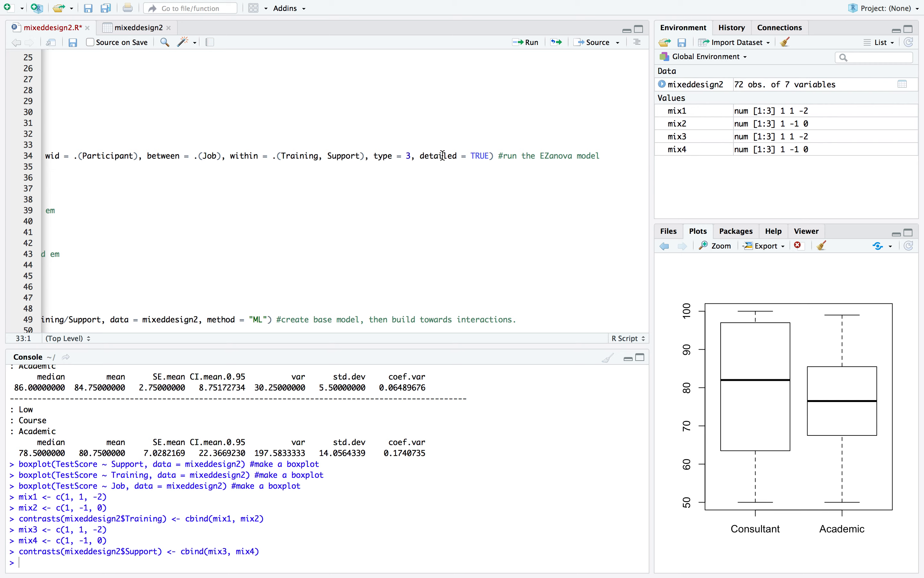
scroll(378, 137, left, 10)
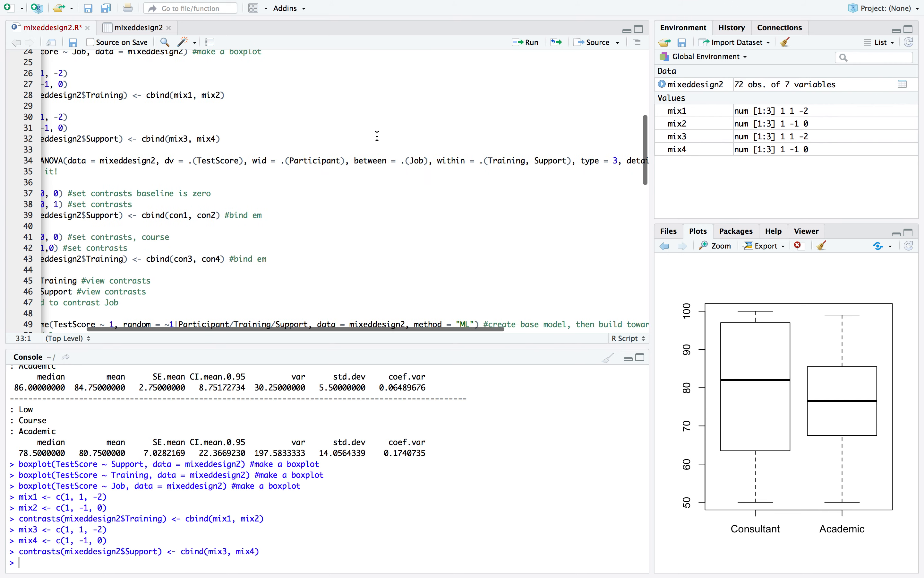
Run the ezANOVA line that creates ezModel and the line that prints the model
right_click(283, 154)
click(239, 153)
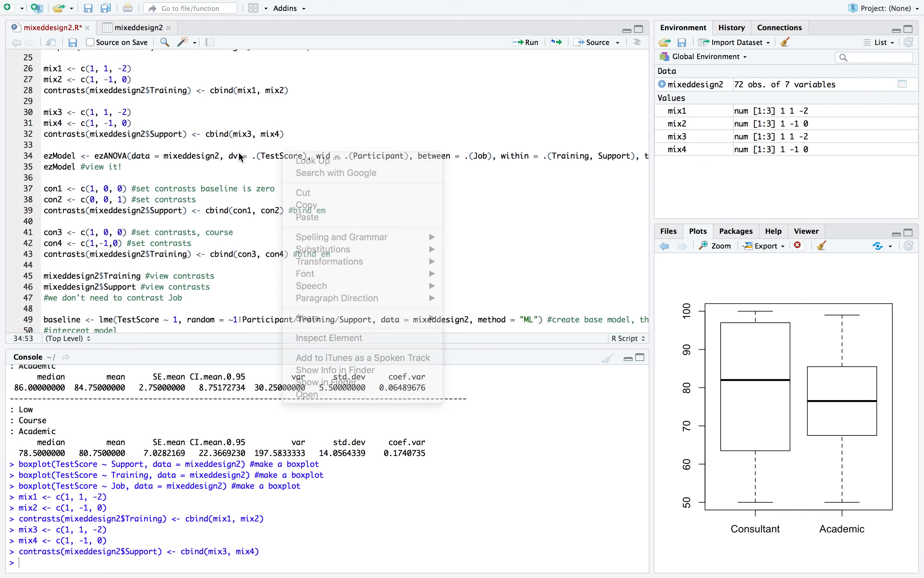
click(232, 155)
click(527, 42)
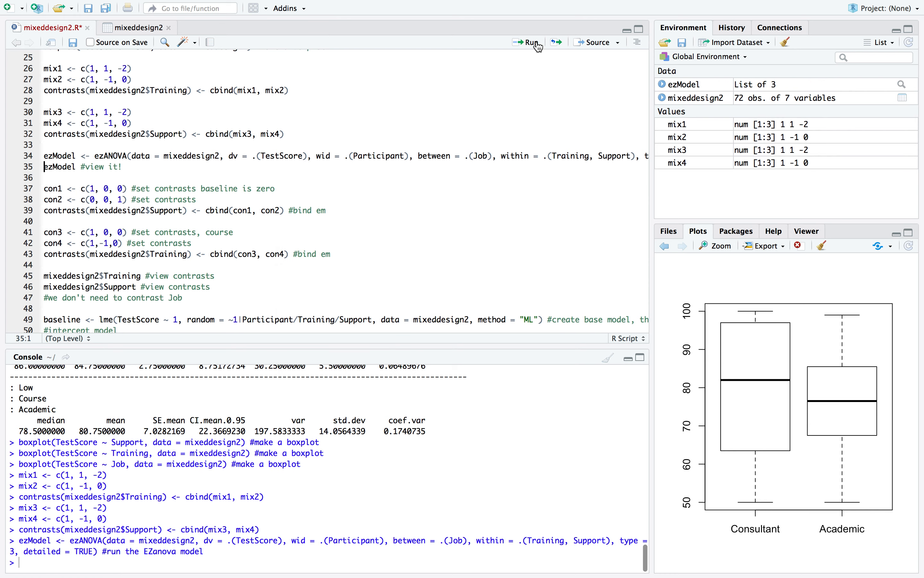
click(528, 42)
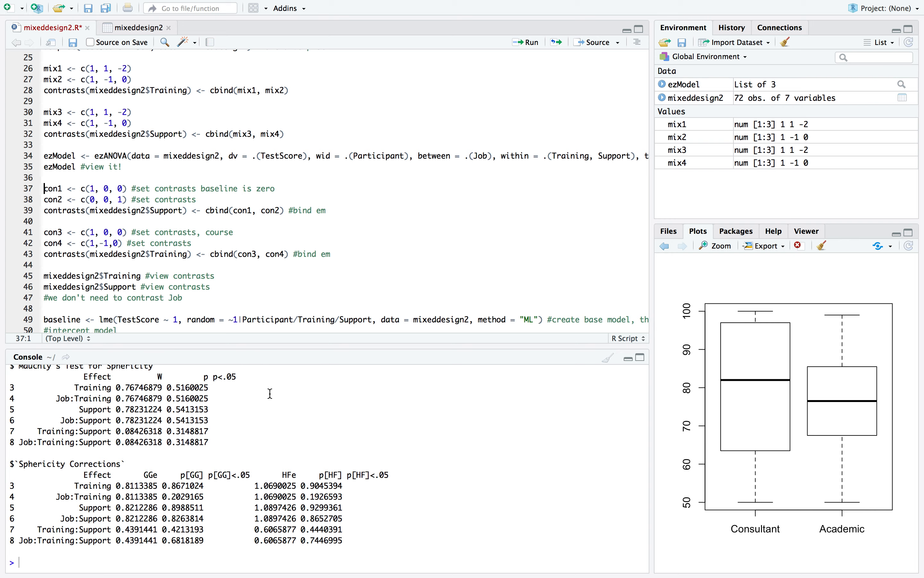
Examine the ezModel output in the console: the ANOVA effects, Mauchly's Test for Sphericity and the Sphericity Corrections
scroll(270, 393, up, 10)
scroll(270, 393, down, 15)
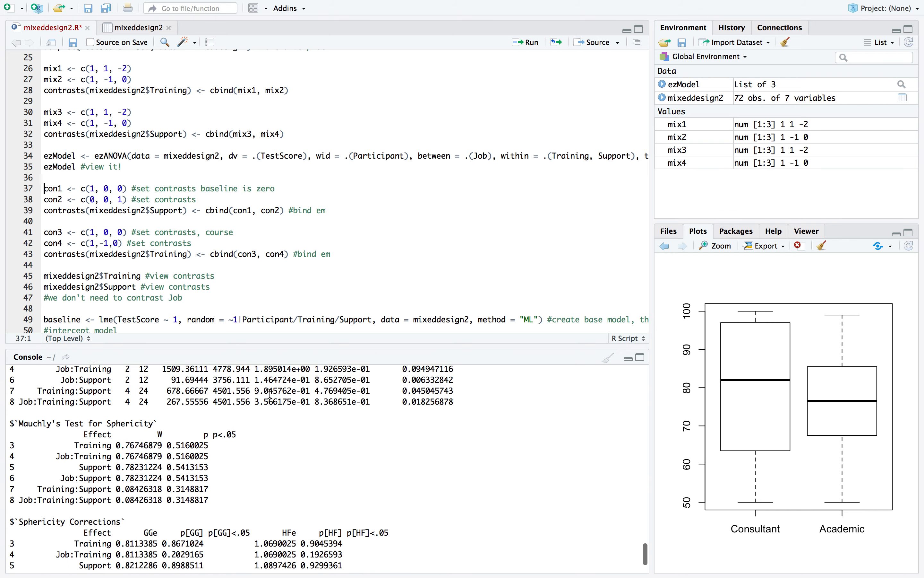
scroll(270, 393, up, 8)
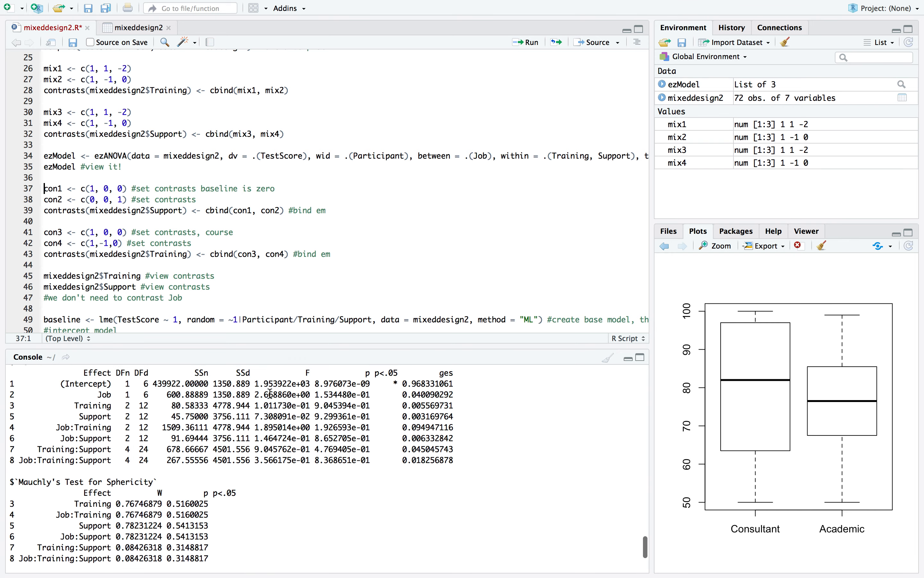
scroll(270, 393, down, 5)
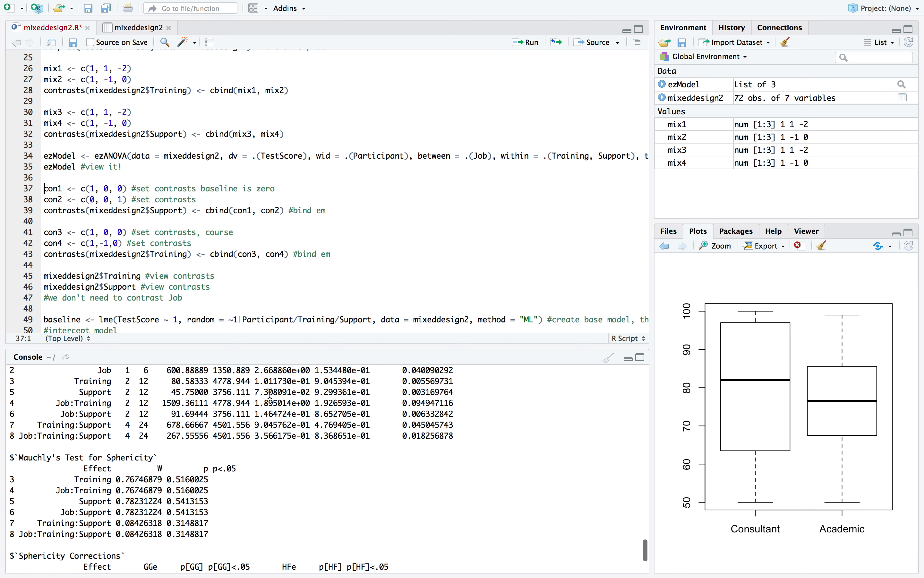
scroll(126, 409, up, 2)
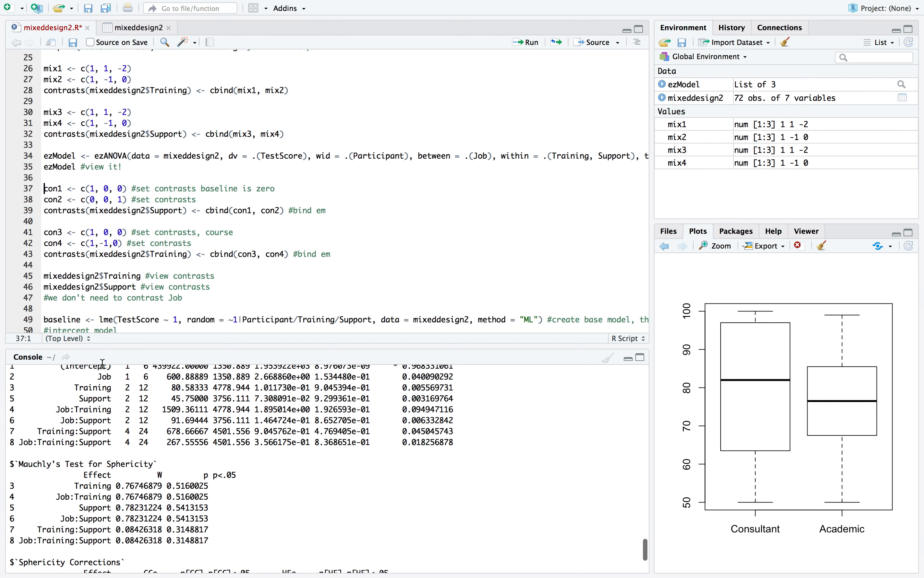
scroll(76, 417, down, 1)
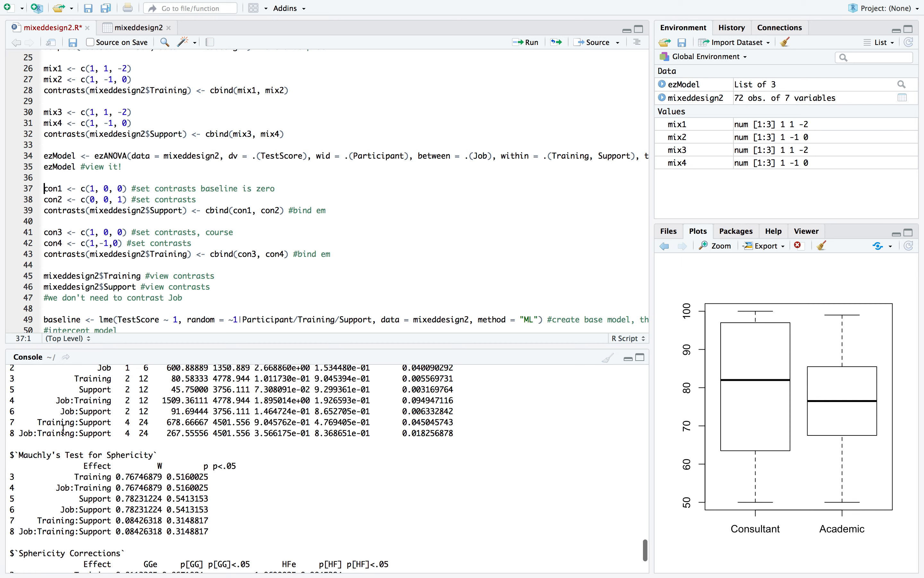
scroll(64, 430, down, 1)
scroll(63, 430, down, 3)
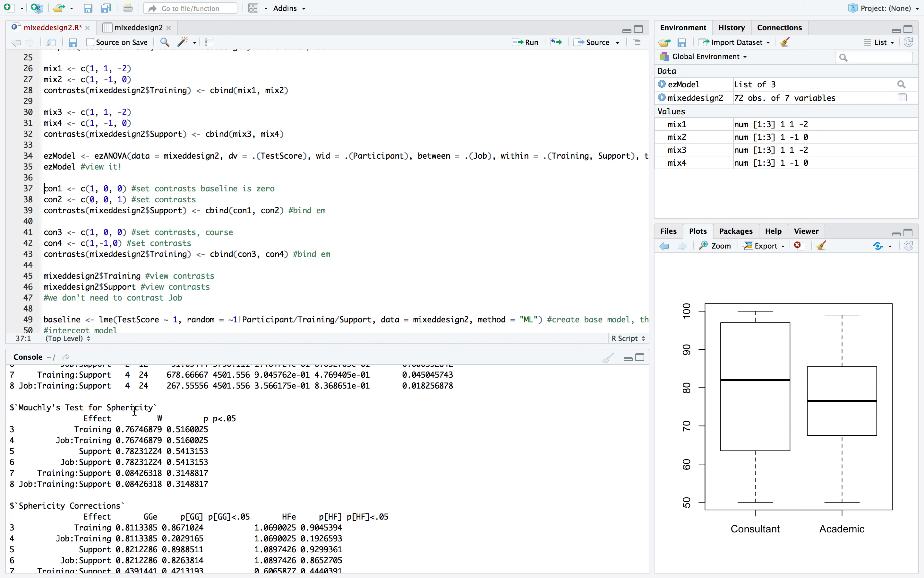
scroll(153, 416, down, 4)
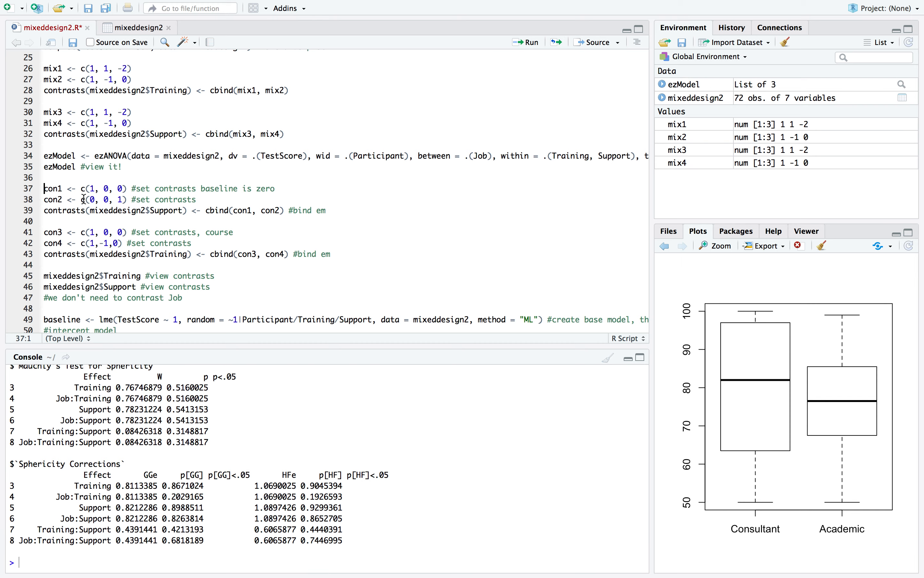
Examine the con1 to con4 contrast lines, especially the con1 and con2 vectors for Support, against the earlier mix contrasts
scroll(150, 165, down, 3)
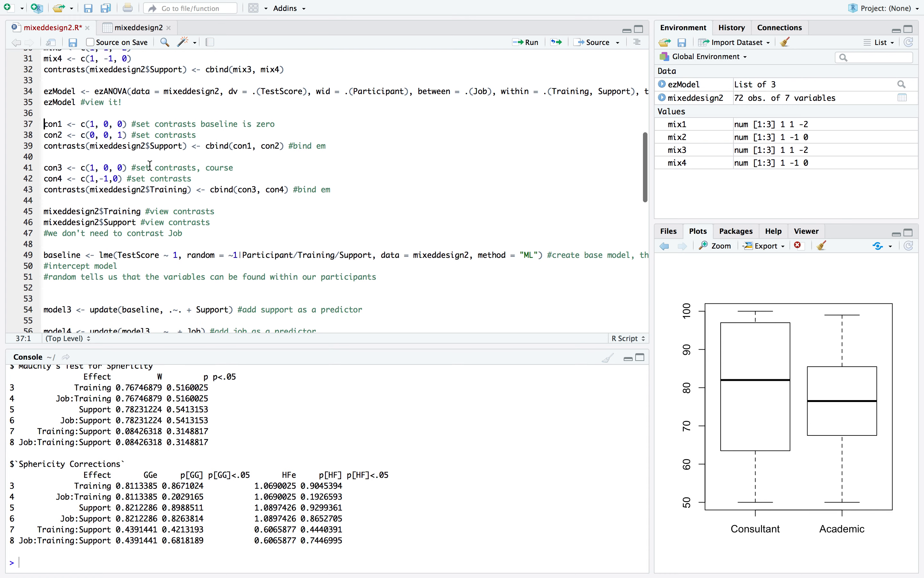
scroll(150, 165, down, 4)
scroll(151, 165, up, 3)
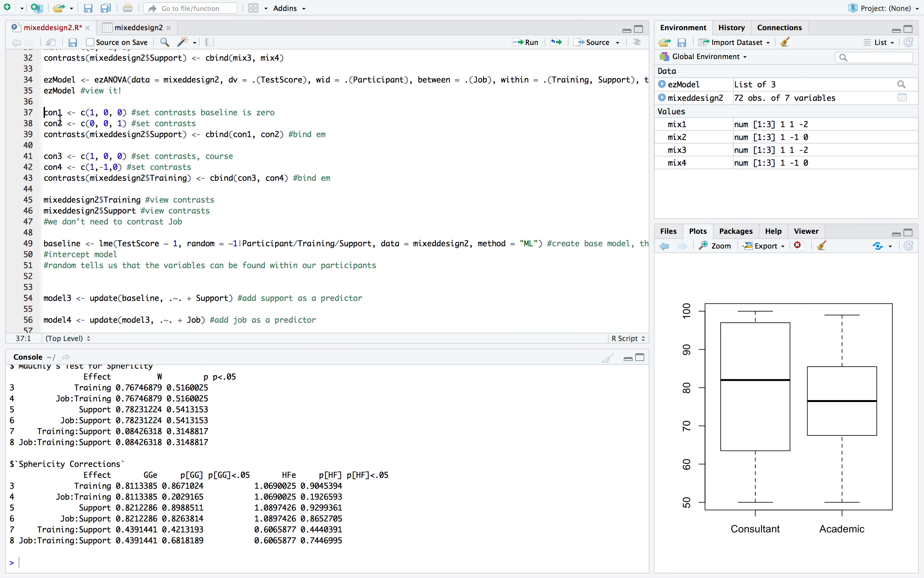
triple_click(56, 110)
click(76, 108)
click(107, 113)
click(109, 114)
double_click(106, 114)
click(107, 124)
click(111, 101)
click(132, 92)
scroll(133, 93, down, 2)
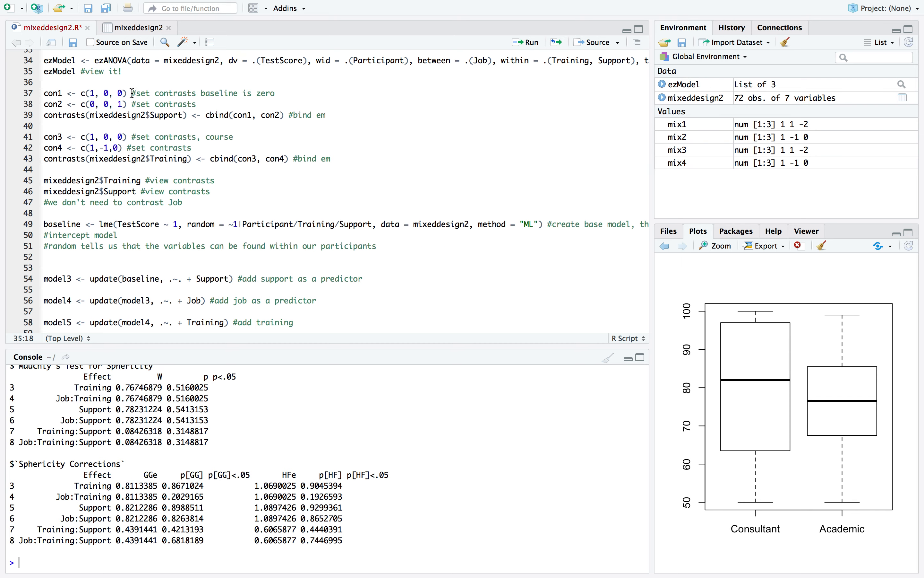
scroll(133, 93, up, 5)
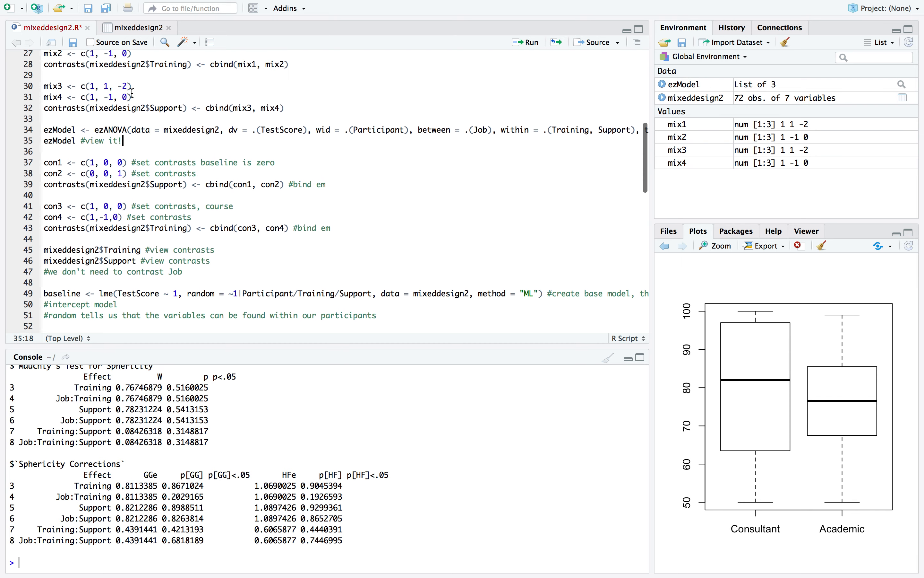
scroll(111, 104, down, 4)
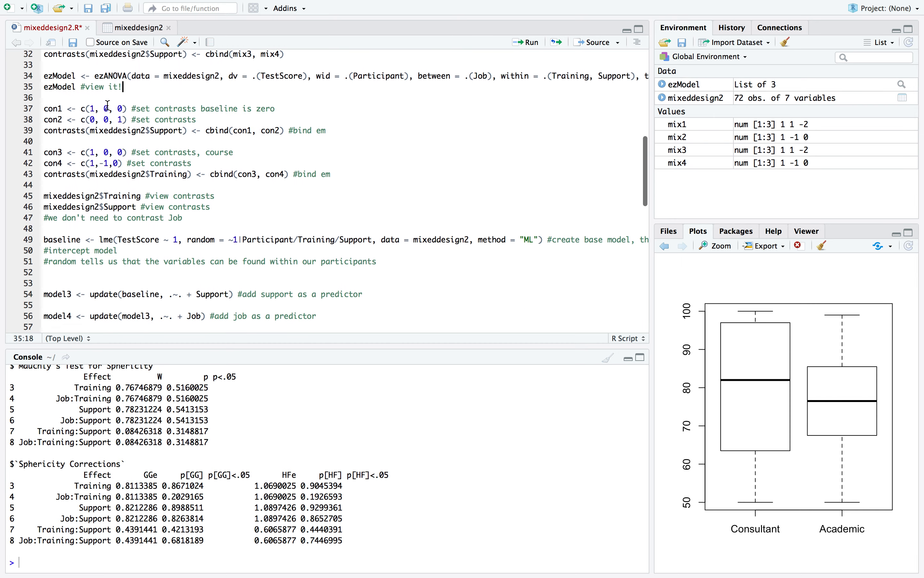
scroll(126, 105, up, 1)
mouse_move(128, 105)
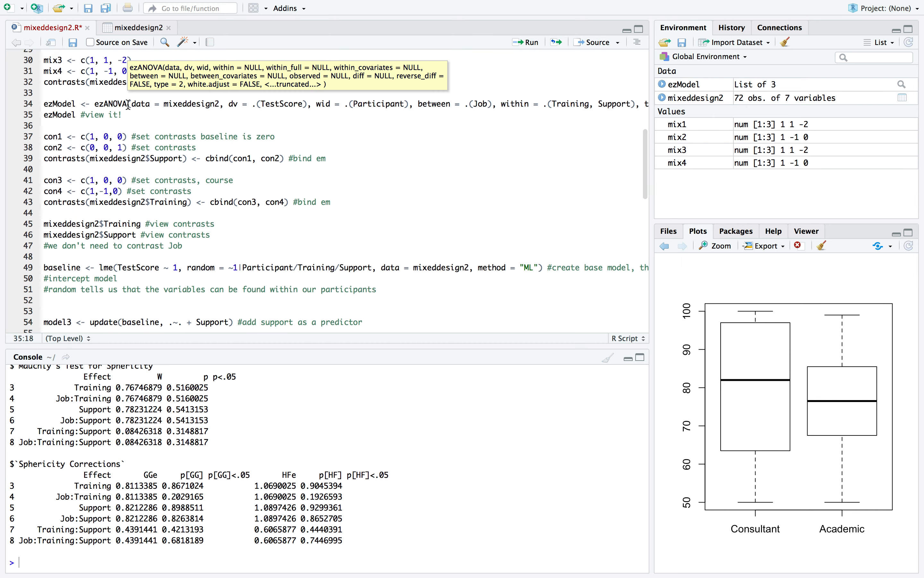
scroll(118, 134, down, 1)
Run the line defining con1 as c(1, 0, 0)
click(125, 123)
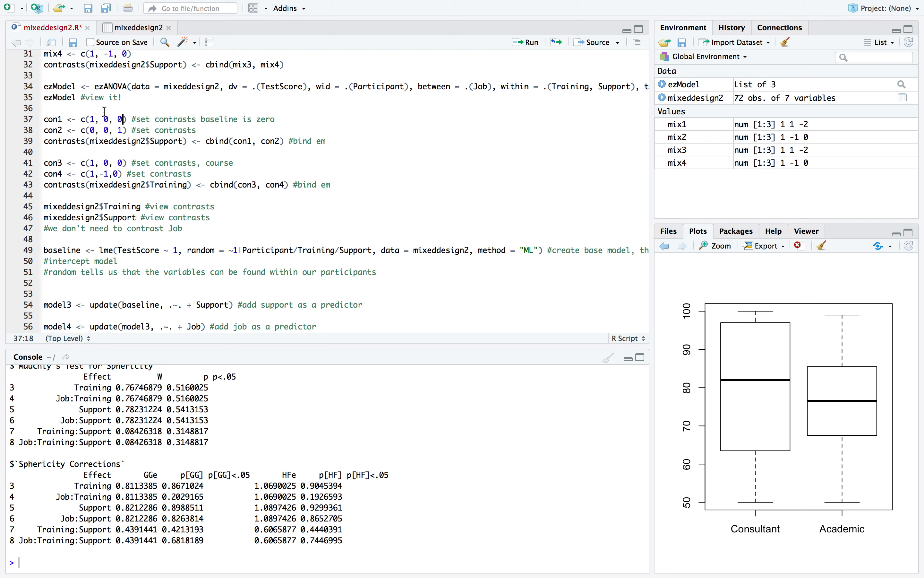
click(87, 120)
click(526, 43)
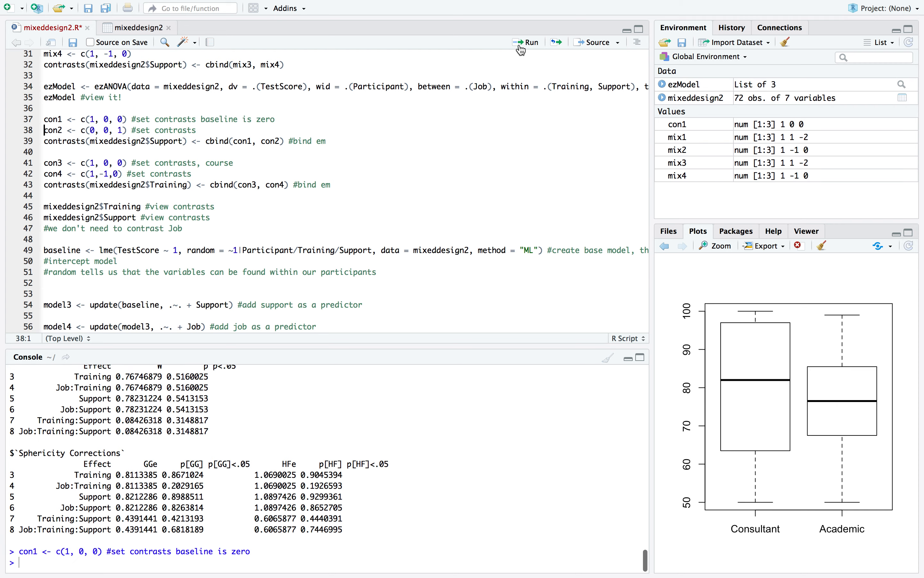
Run the line defining con2 as c(0, 0, 1) and the line binding con1 and con2 as the contrasts for Support
click(527, 43)
click(522, 48)
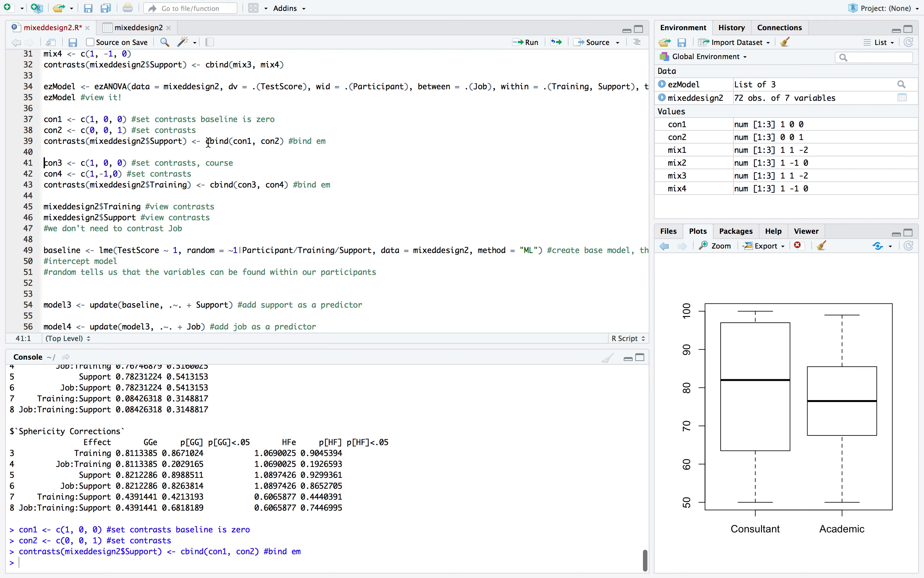
double_click(153, 140)
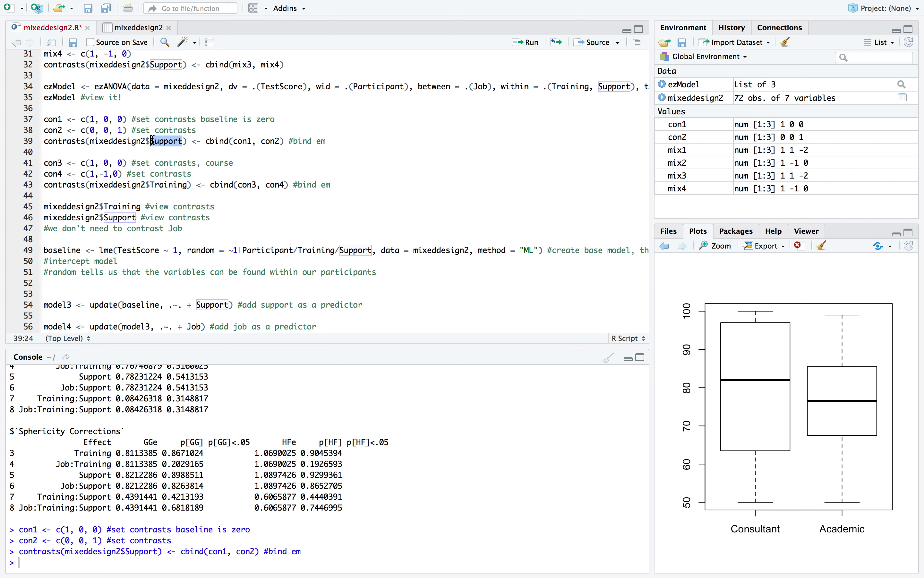
click(118, 141)
Check the con3 baseline vector for Training and change con4 to c(0,0,1) in the script
click(54, 165)
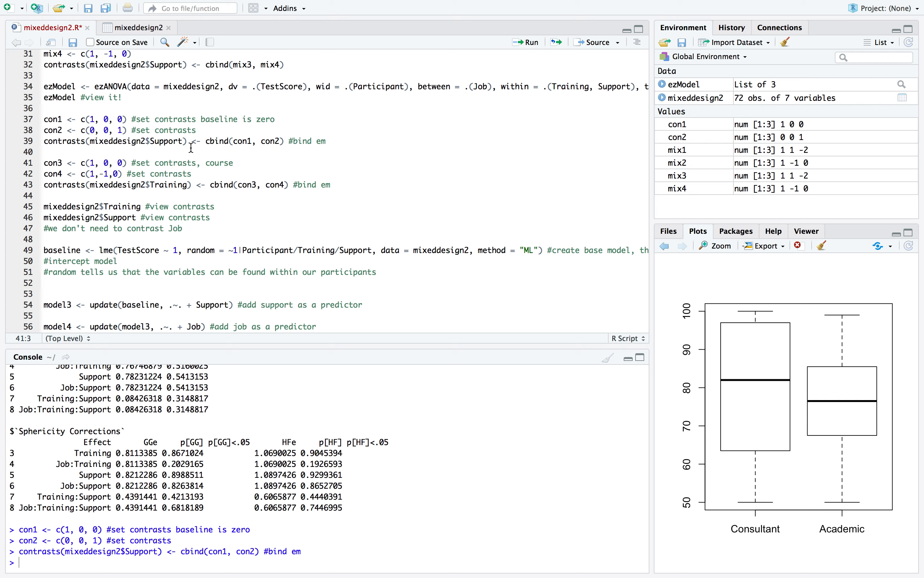
scroll(192, 148, down, 3)
scroll(164, 153, up, 1)
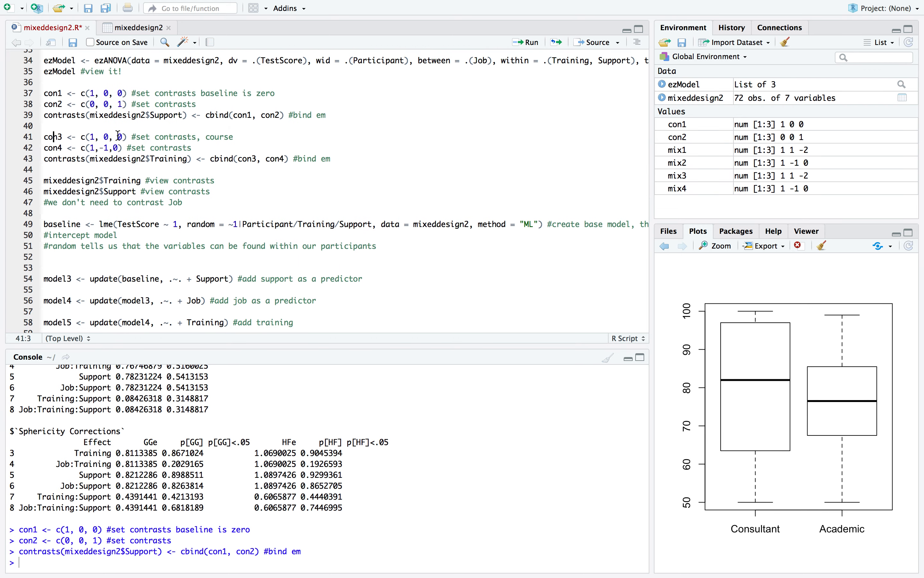
click(95, 136)
scroll(88, 157, down, 2)
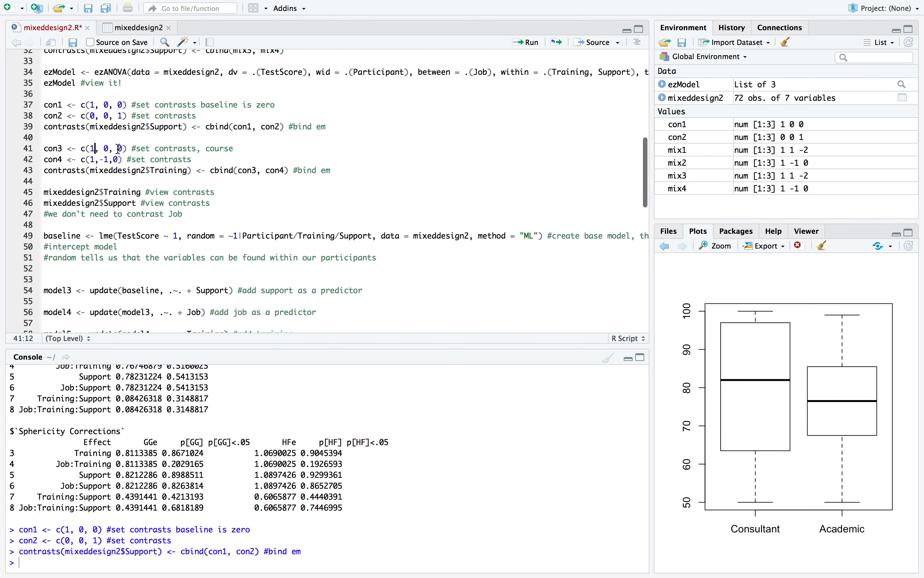
scroll(119, 149, down, 2)
click(110, 107)
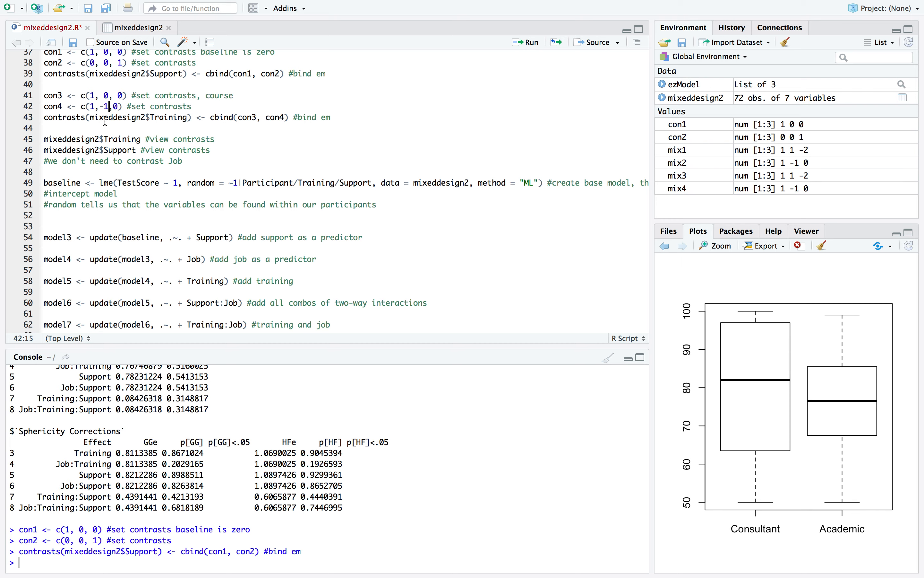
scroll(105, 122, up, 1)
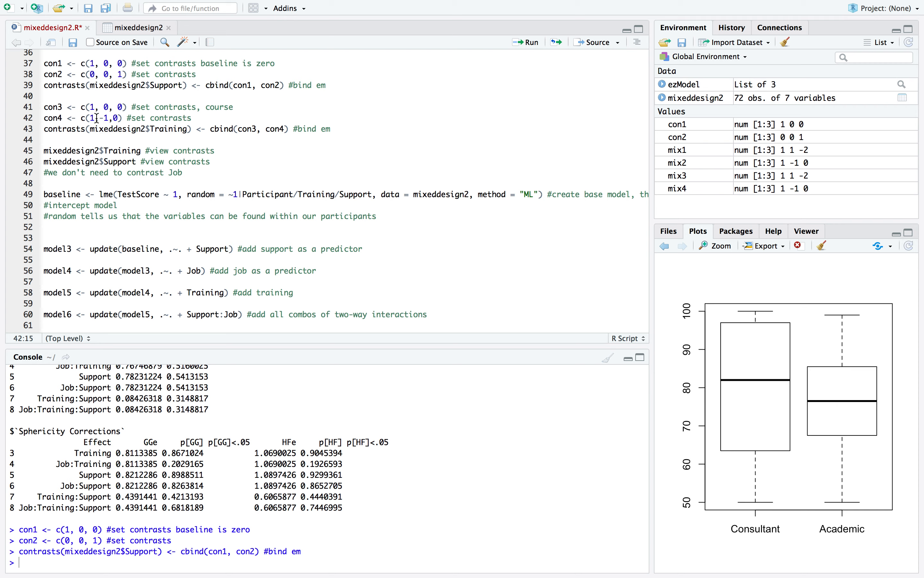
text(0)
key(BackSpace)
key(BackSpace)
text(0)
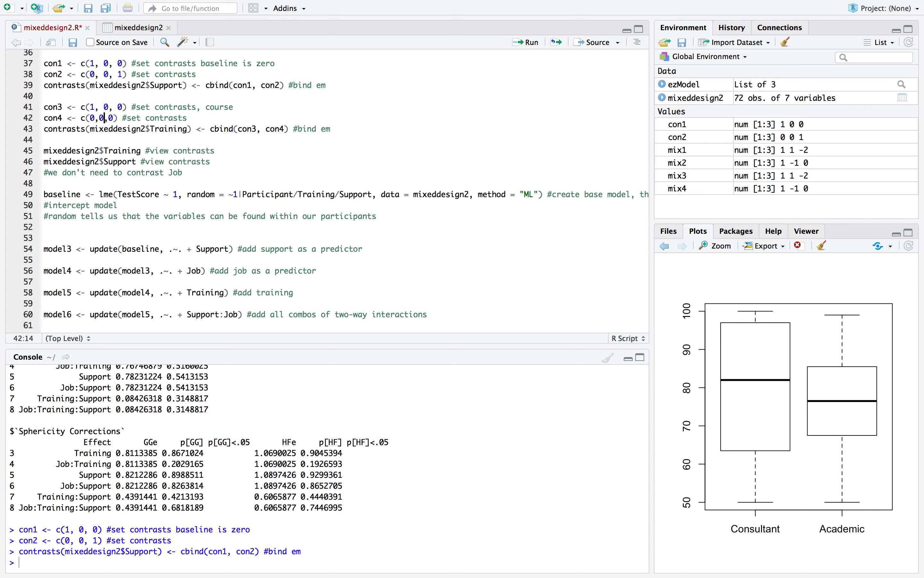
click(116, 118)
key(BackSpace)
key(Tab)
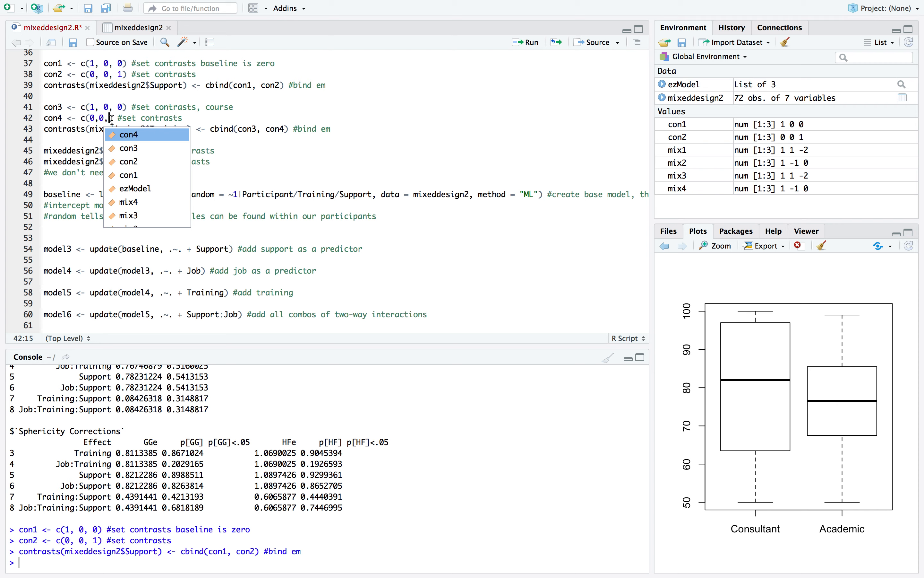
key(Escape)
text(1)
click(111, 107)
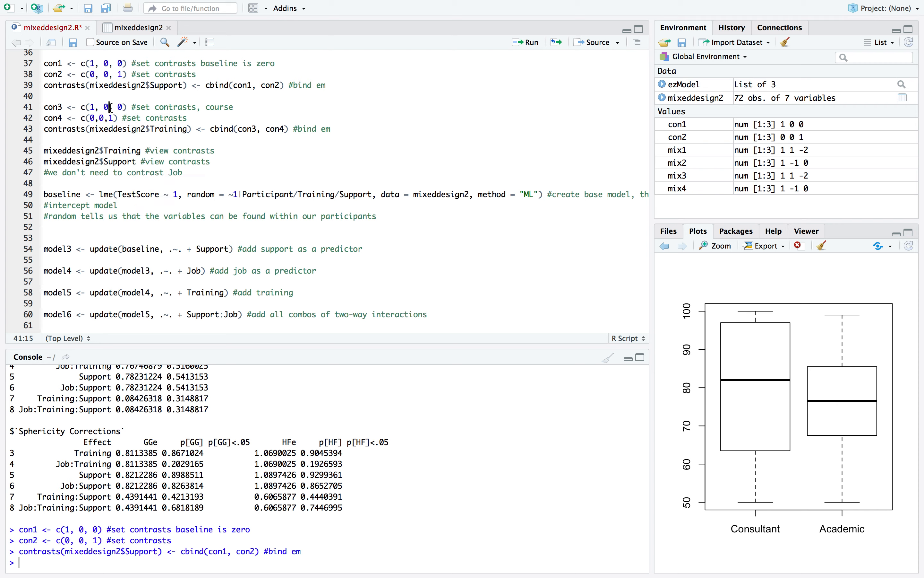
Run the con3 and con4 lines and the line binding them as the contrasts for Training
click(105, 119)
click(100, 108)
click(537, 45)
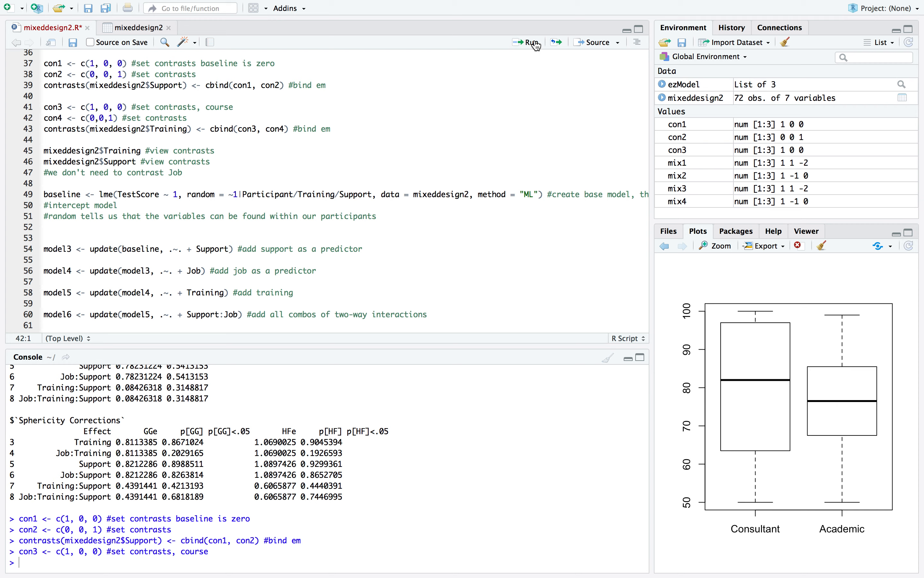
click(537, 45)
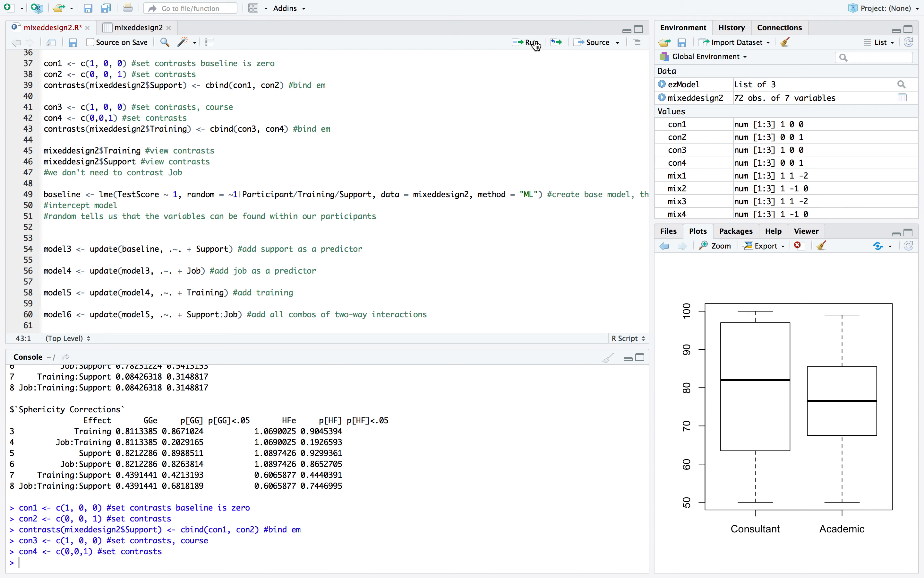
click(537, 45)
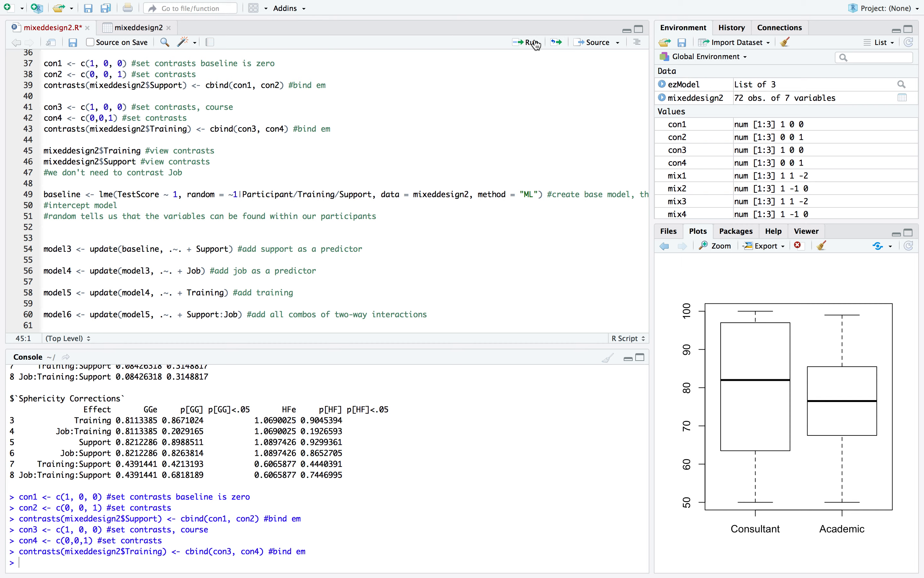
Print the Training and Support variables of mixeddesign2 and check their contrast matrices in the console
click(537, 45)
click(537, 45)
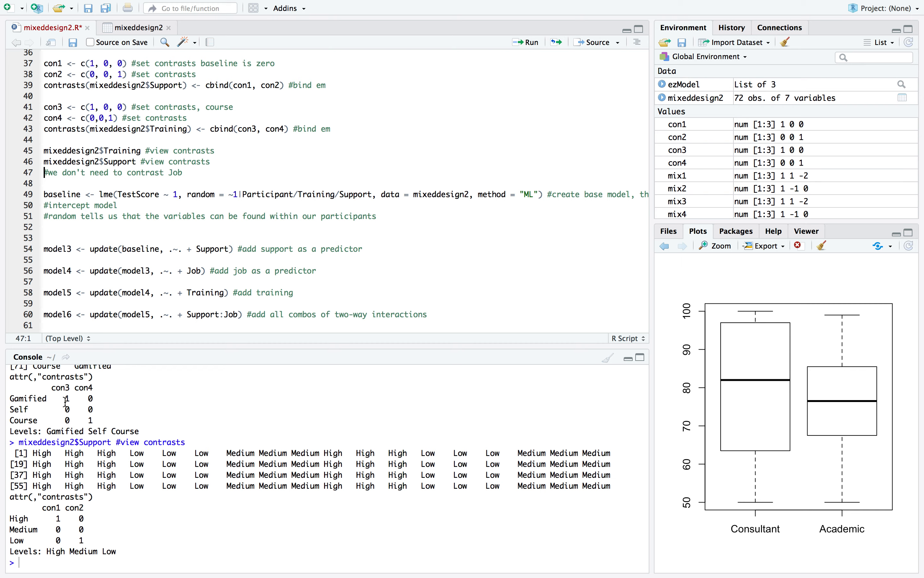
drag(66, 402, 71, 402)
click(95, 399)
Examine the baseline lme line, its comments, and the model3 to model9 update lines below it
scroll(84, 209, down, 2)
scroll(151, 145, down, 3)
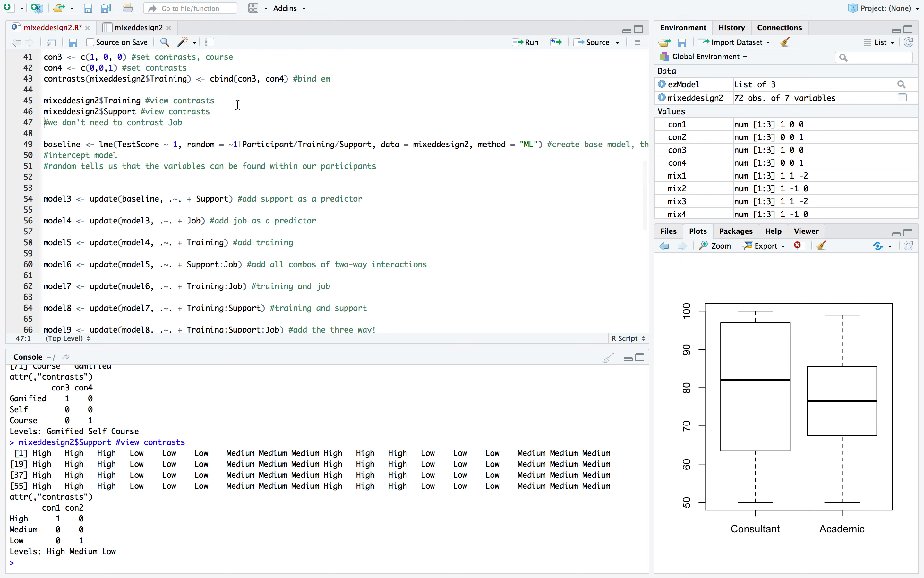
scroll(172, 130, down, 1)
scroll(192, 113, up, 4)
scroll(147, 125, down, 2)
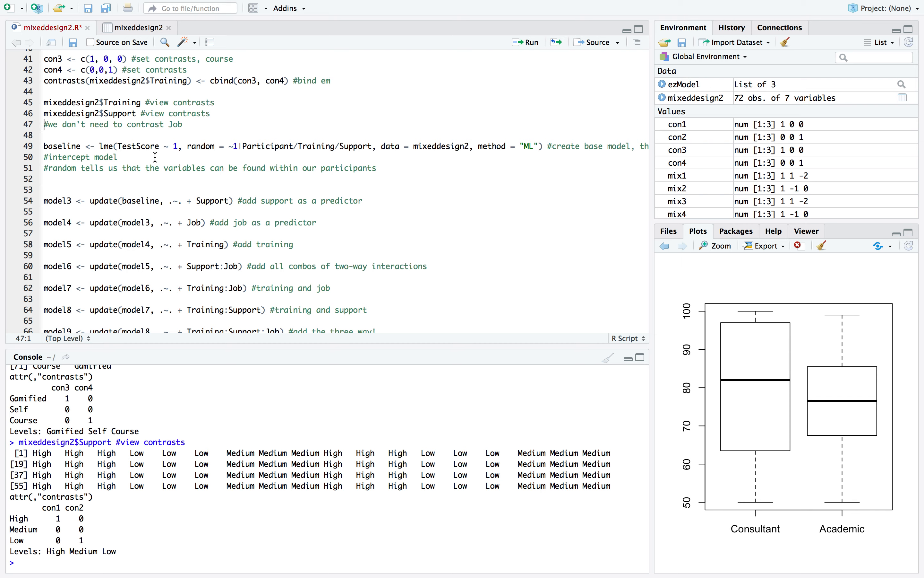
scroll(132, 153, up, 6)
scroll(114, 127, down, 6)
click(102, 112)
scroll(206, 130, right, 10)
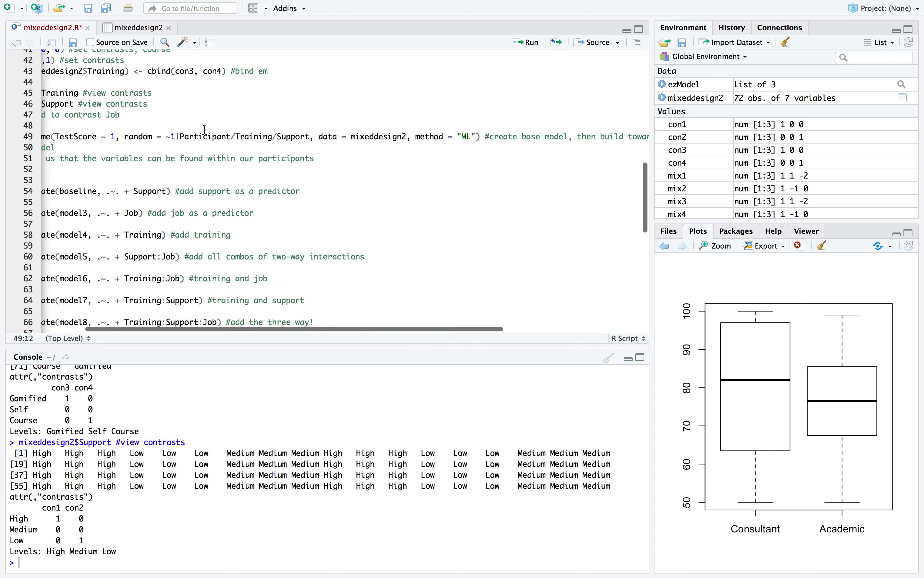
scroll(252, 140, left, 10)
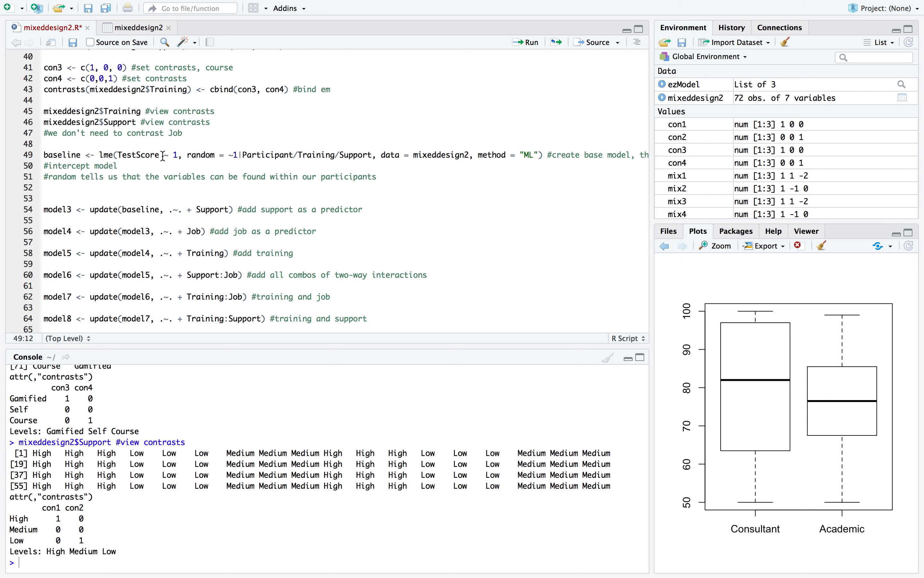
scroll(164, 156, down, 3)
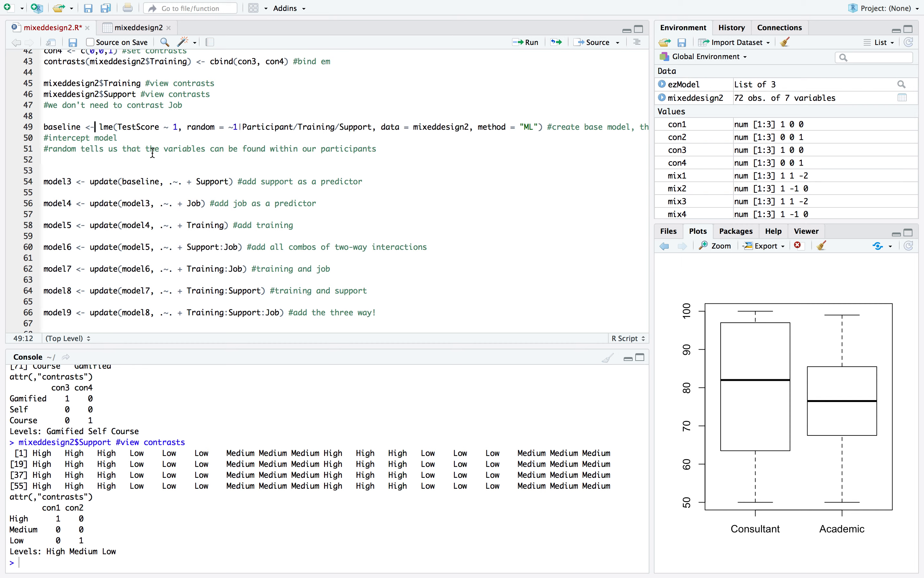
scroll(199, 165, down, 2)
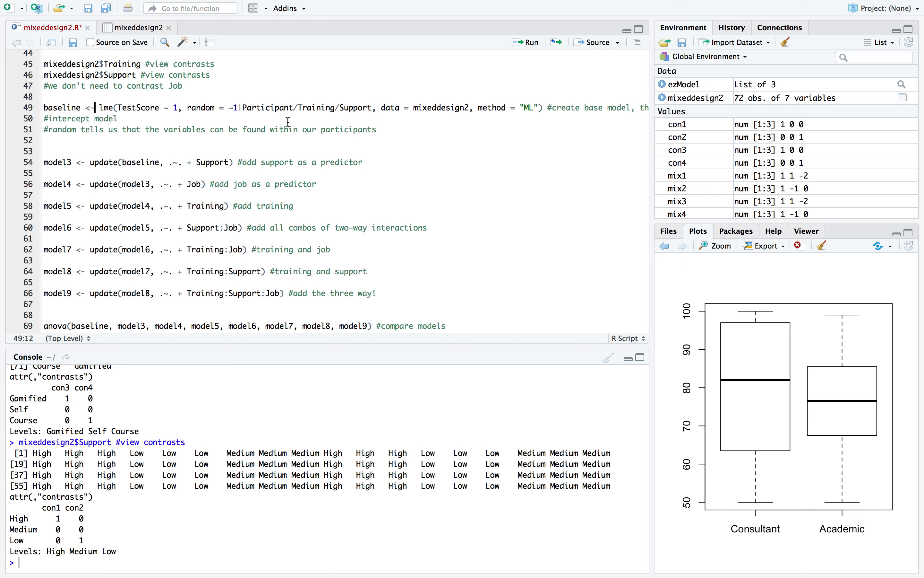
scroll(152, 96, down, 1)
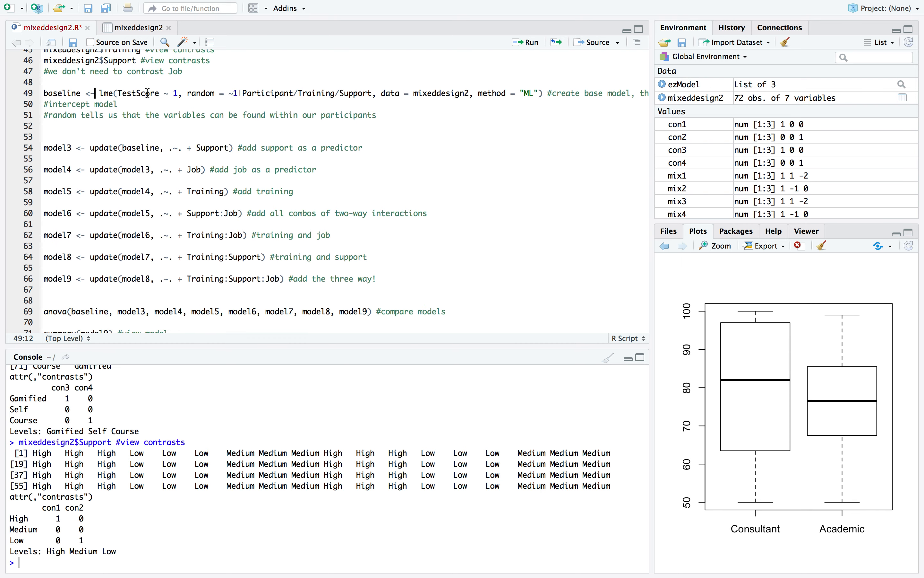
Examine the baseline model's arguments: the intercept 1, the random term ~1|Participant/Training/Support, the data and the method "ML"
double_click(176, 94)
double_click(235, 94)
double_click(276, 94)
click(309, 94)
scroll(497, 92, right, 10)
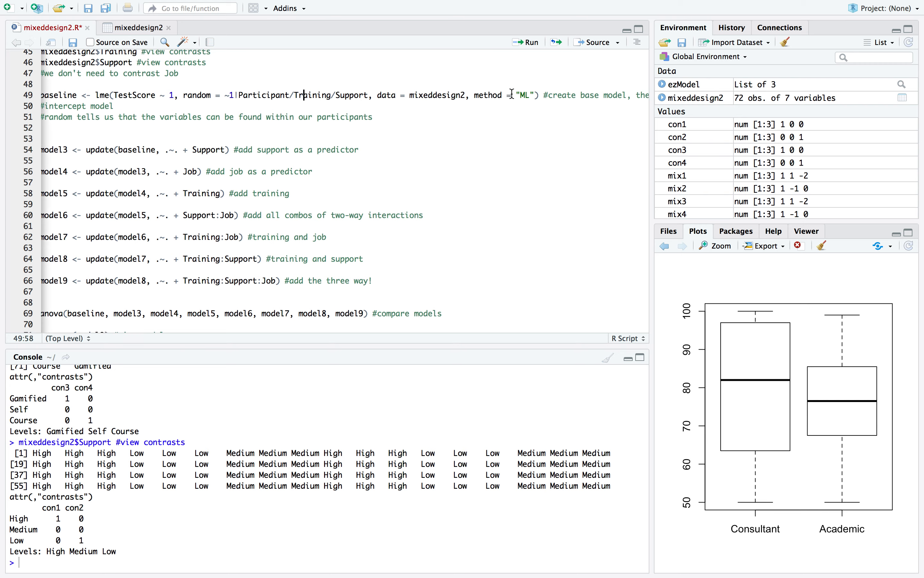
scroll(512, 94, up, 4)
scroll(513, 94, left, 10)
scroll(513, 93, up, 1)
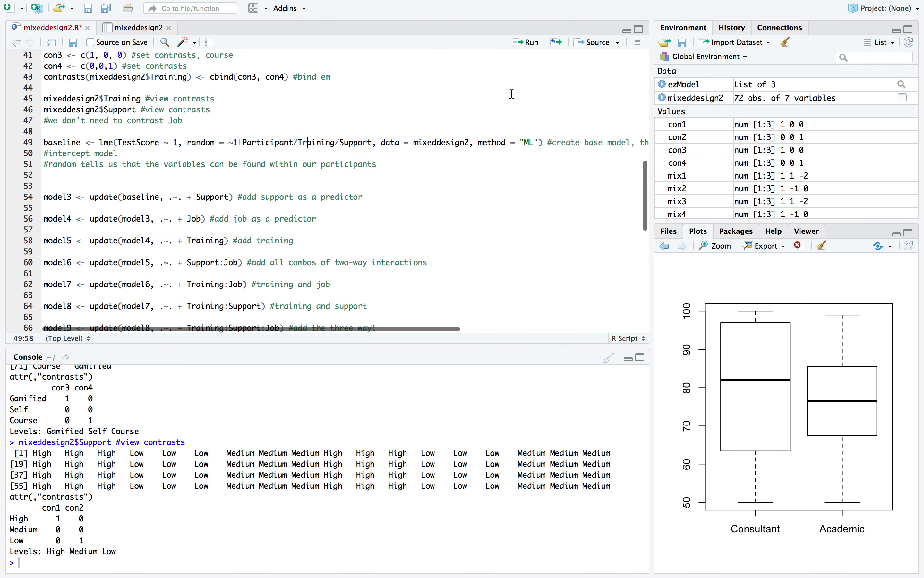
scroll(394, 136, down, 1)
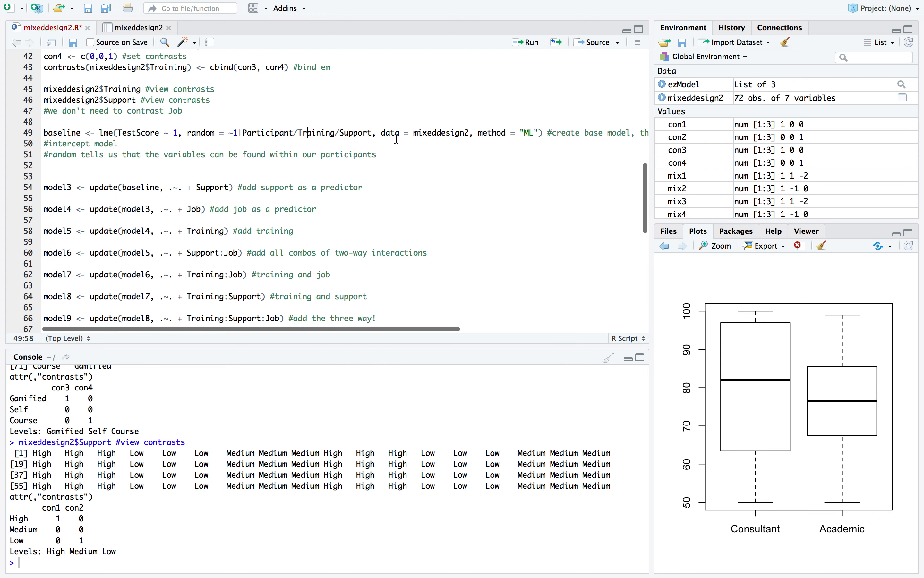
Search the R help for "ml"
click(775, 232)
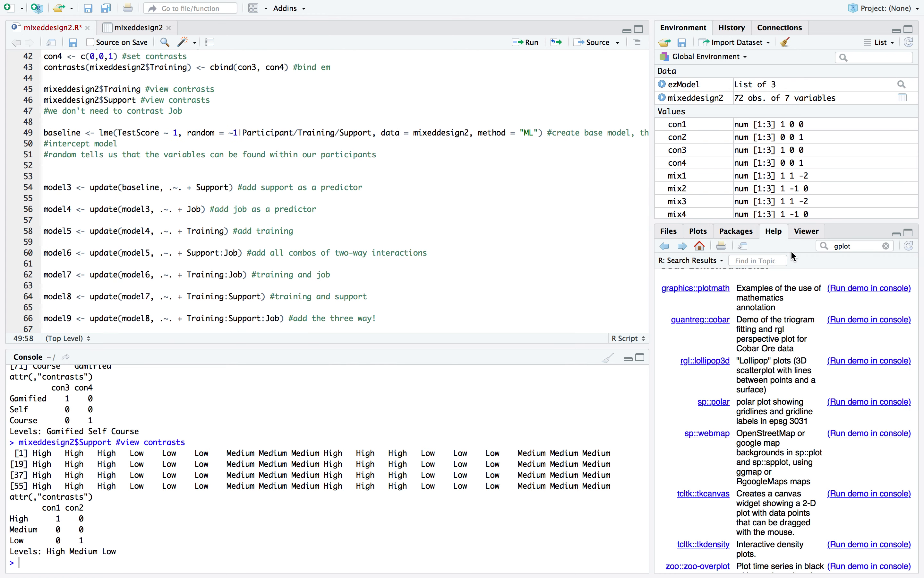
double_click(843, 247)
text(ml)
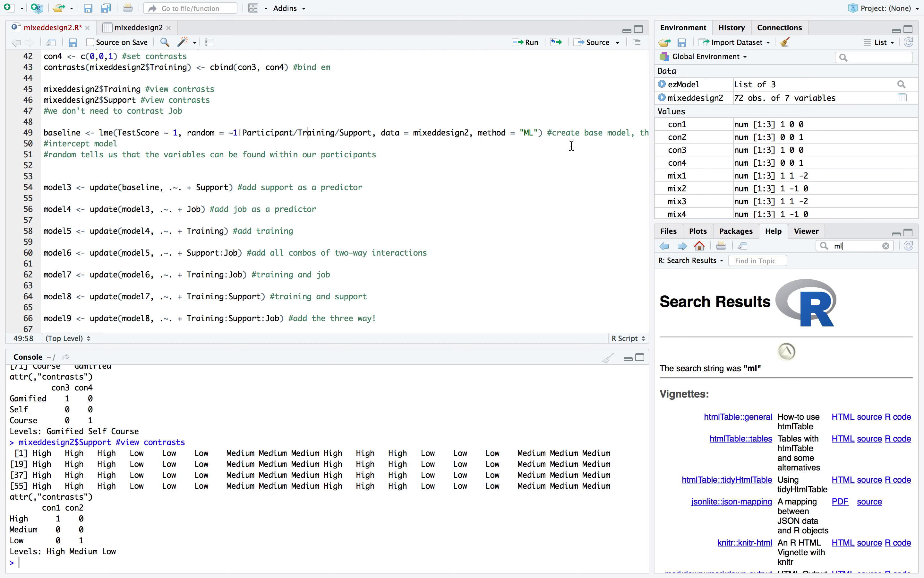
Look over the model3 update line, then run the lme line that creates the baseline intercept model
scroll(146, 139, down, 2)
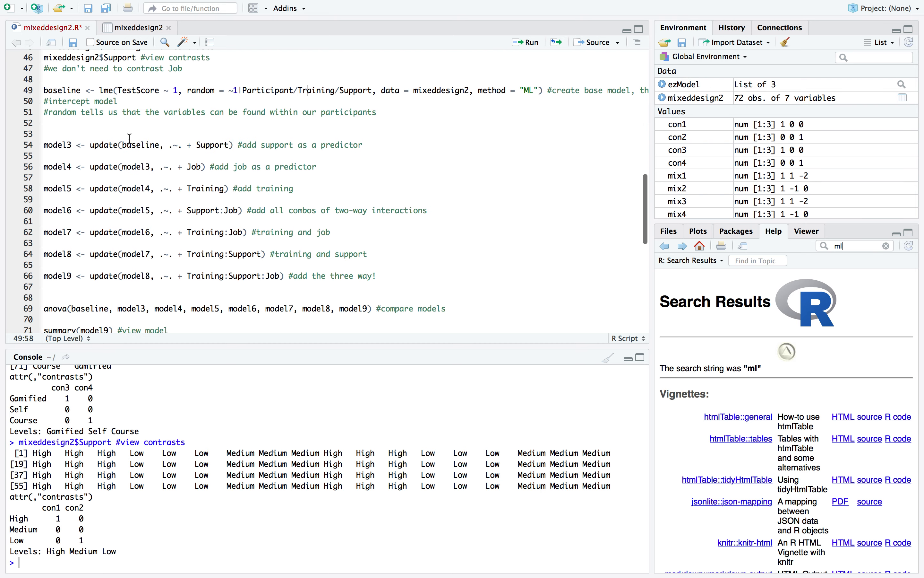
click(87, 144)
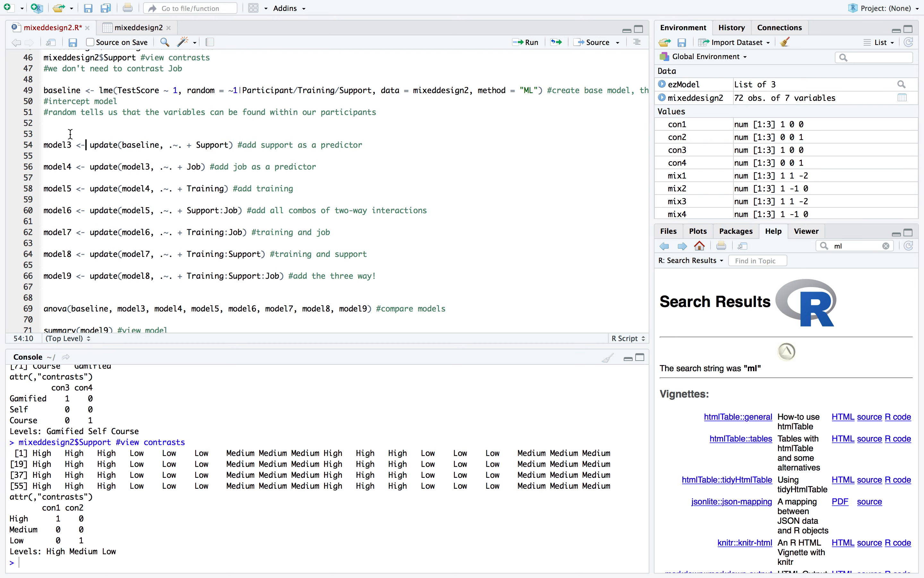
double_click(55, 146)
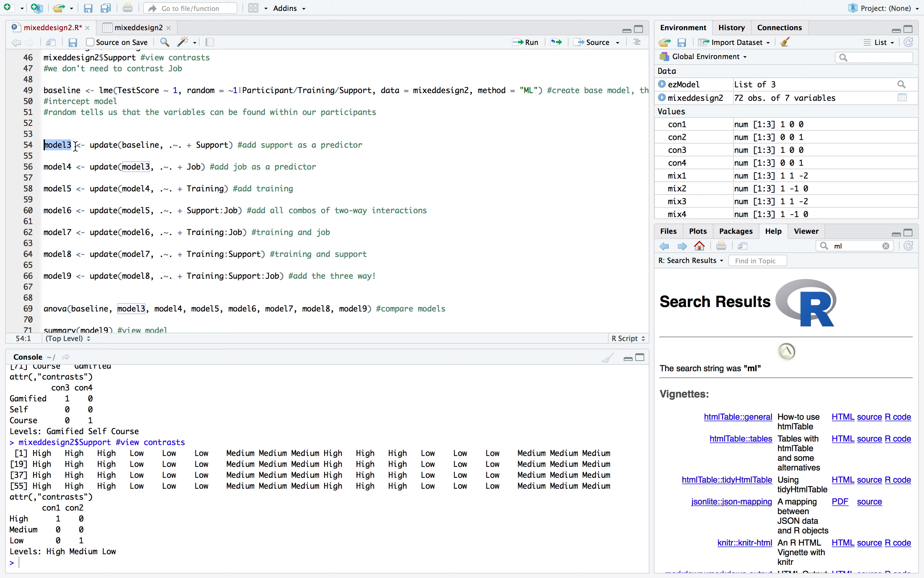
double_click(104, 146)
click(119, 130)
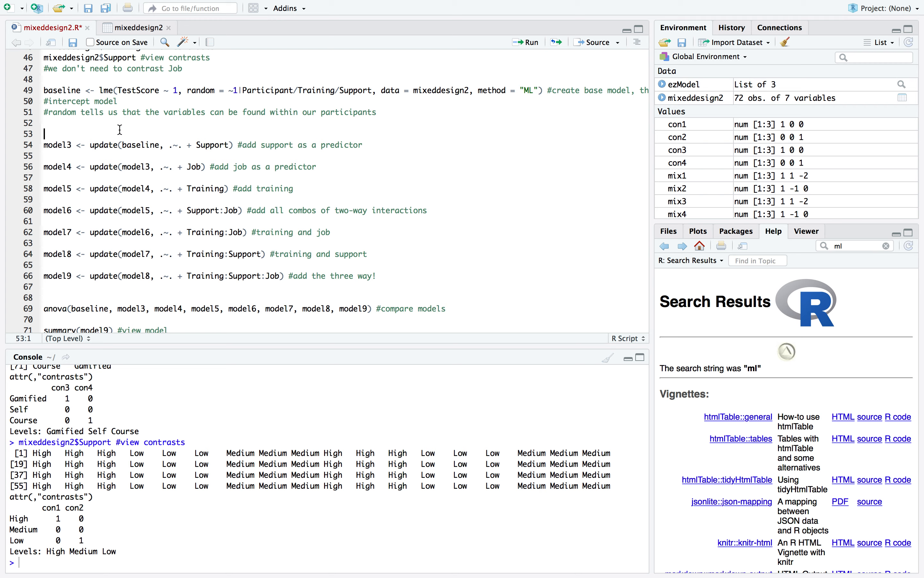
click(125, 90)
click(529, 42)
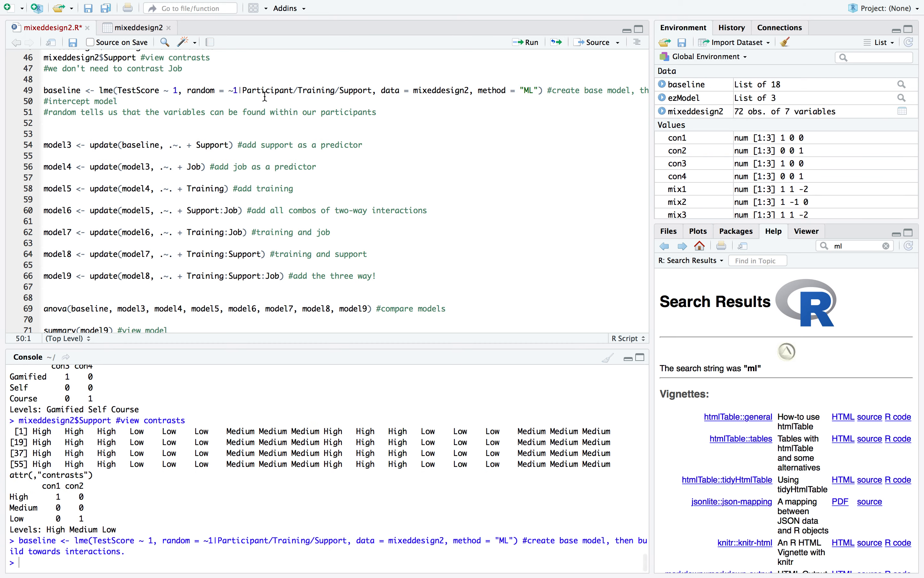
Run the update lines for model3 to model6, adding Support, Job, Training and the Support:Job interaction in turn
click(97, 145)
click(202, 146)
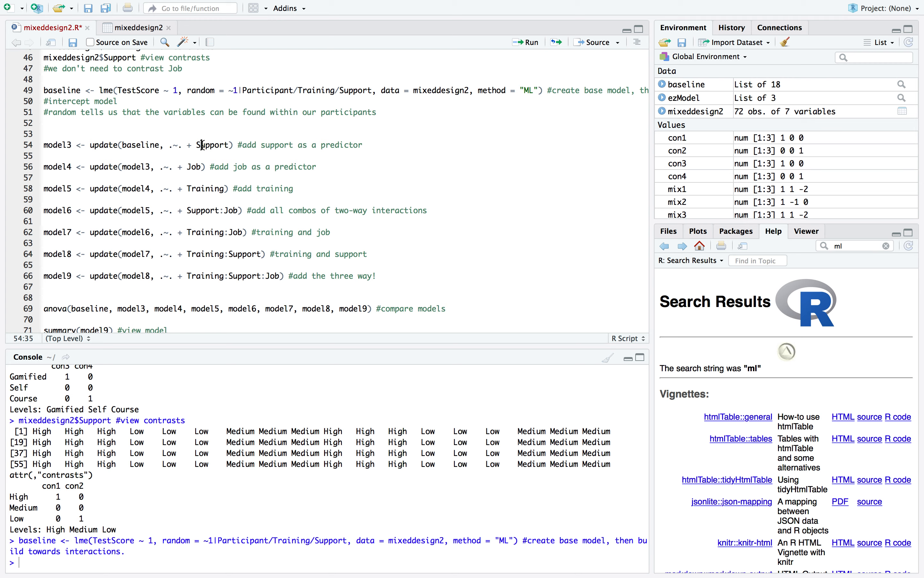
click(539, 49)
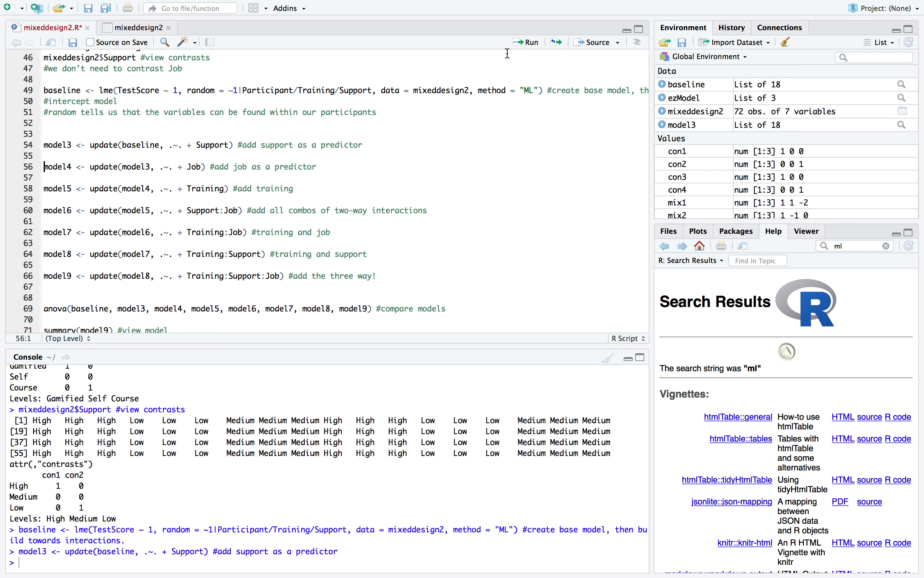
click(530, 48)
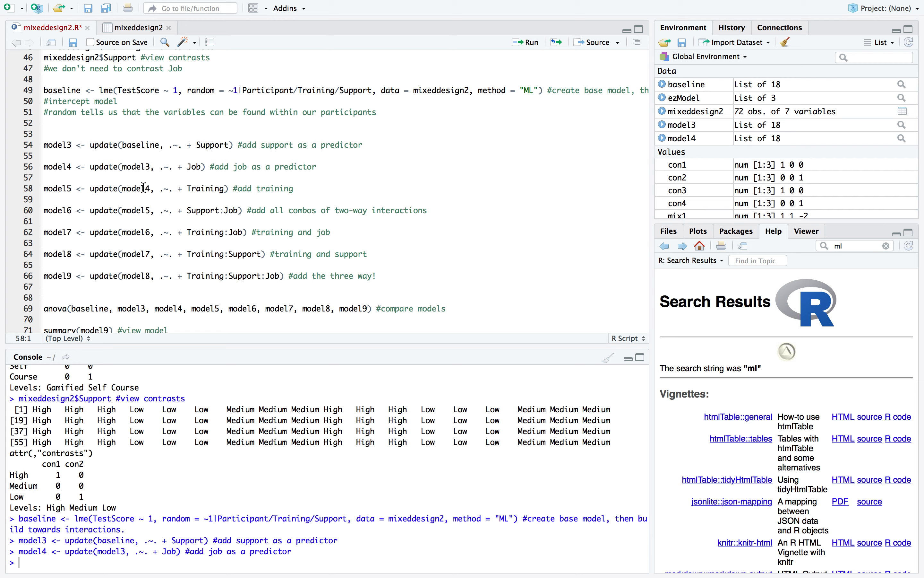
click(145, 189)
click(529, 45)
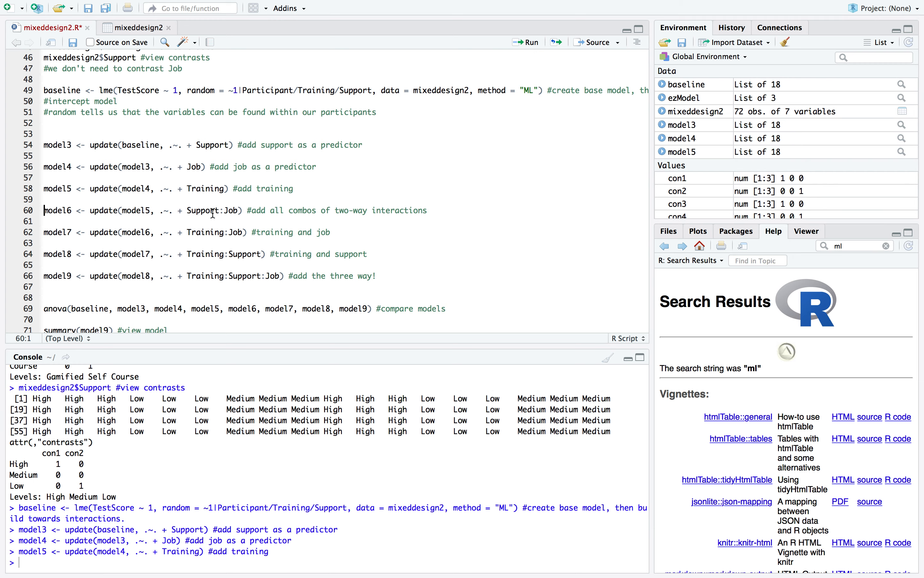
click(537, 45)
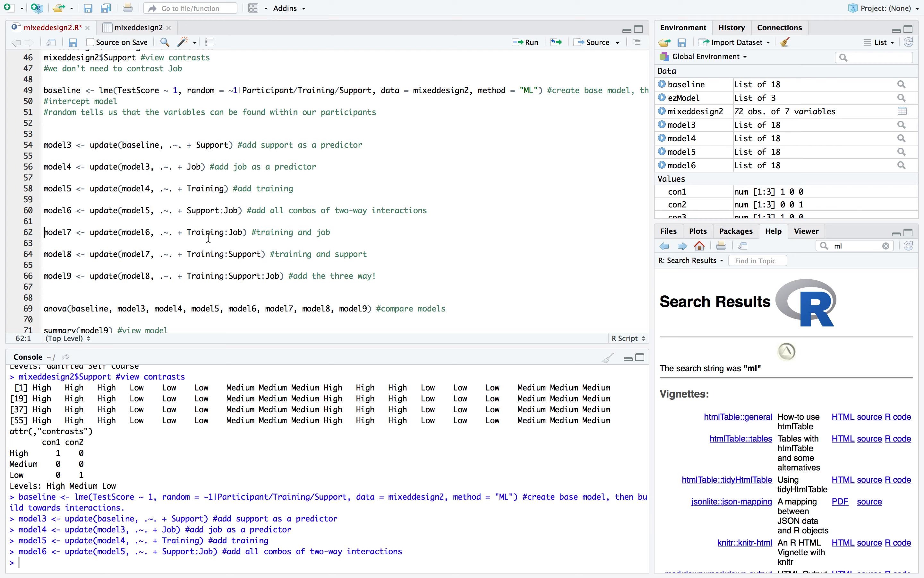
Run the model7 and model8 update lines, adding the Training:Job and Training:Support interactions
click(534, 45)
scroll(73, 238, down, 3)
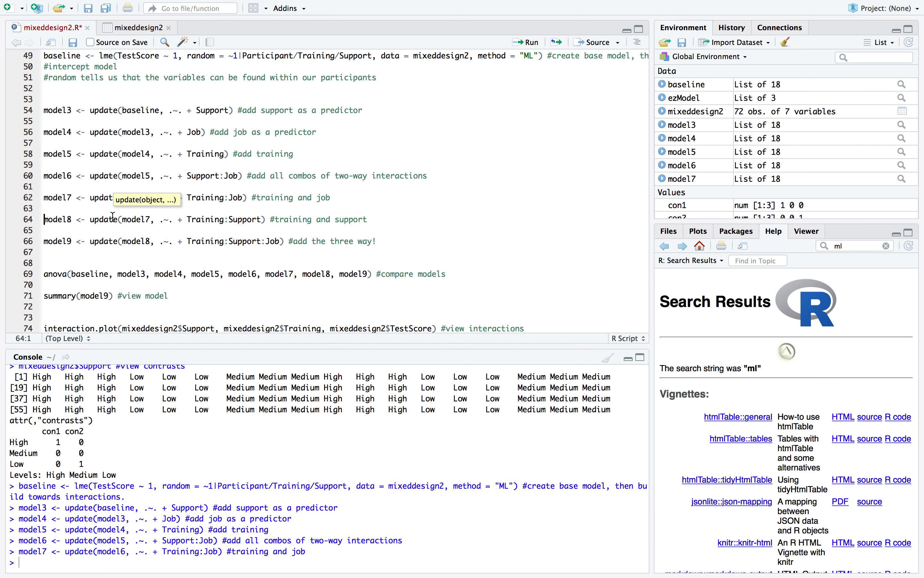
scroll(111, 215, down, 1)
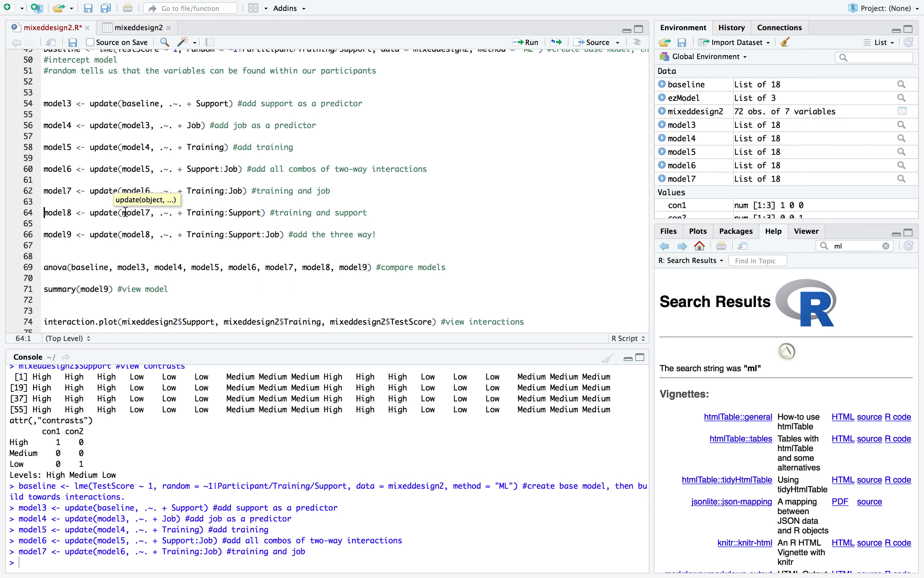
click(234, 212)
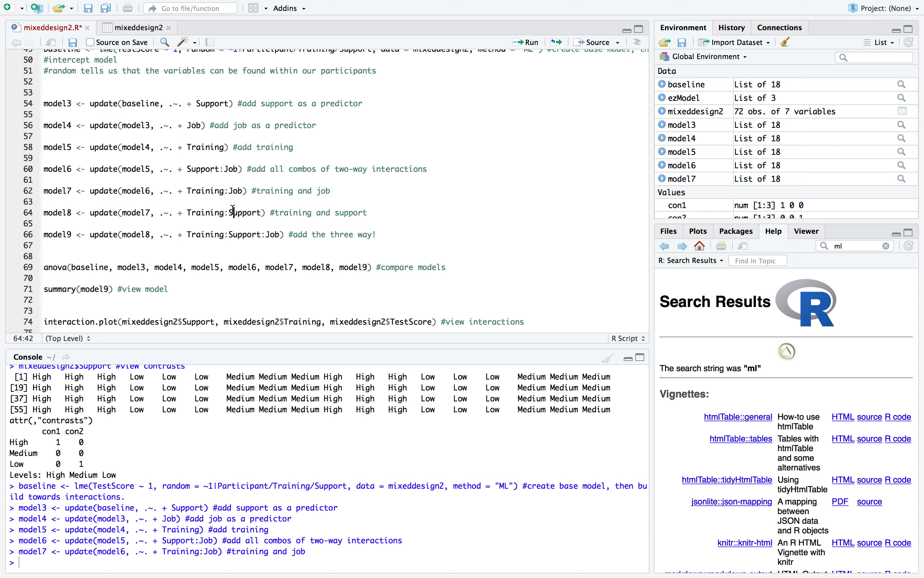
click(523, 42)
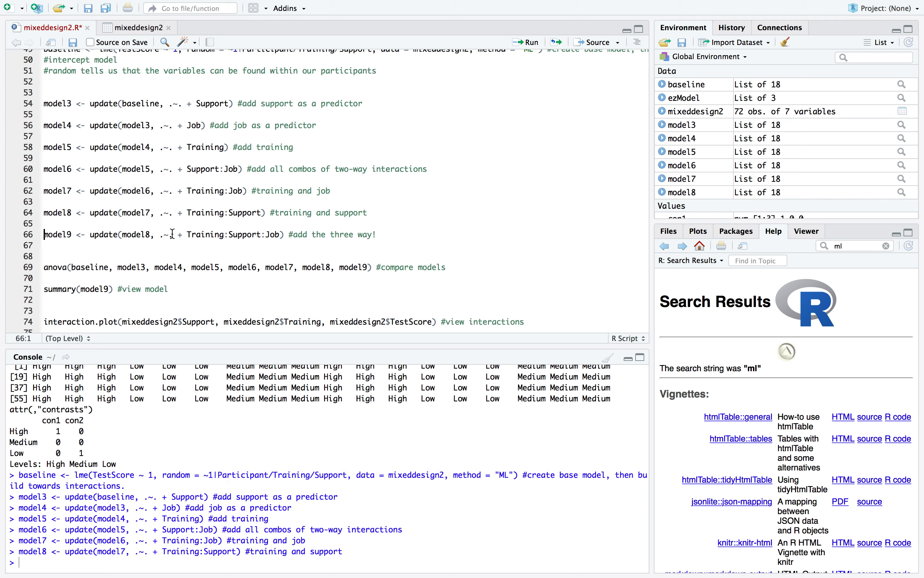
Look over the interaction terms and run the model9 update line, adding the three-way Training:Support:Job interaction
scroll(173, 234, down, 1)
click(202, 224)
scroll(202, 224, down, 1)
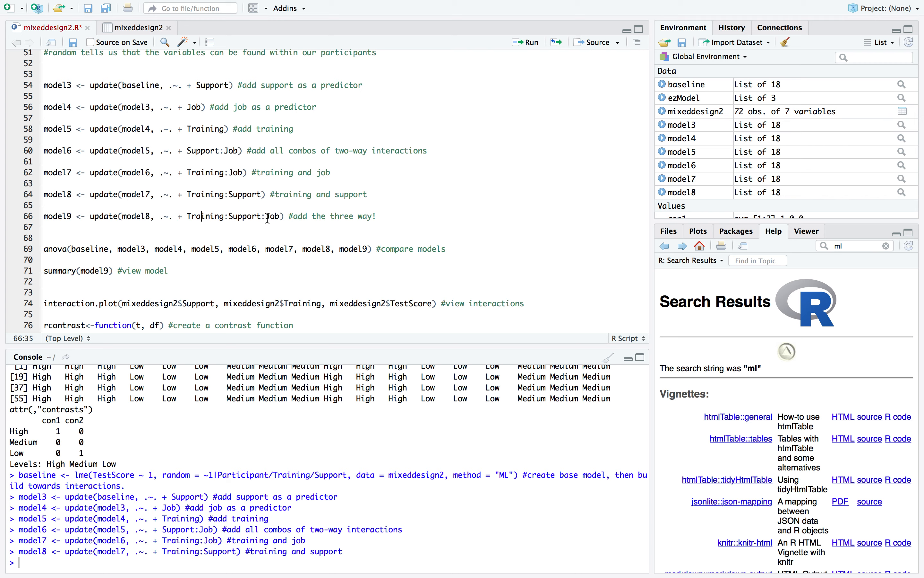
click(229, 173)
click(207, 194)
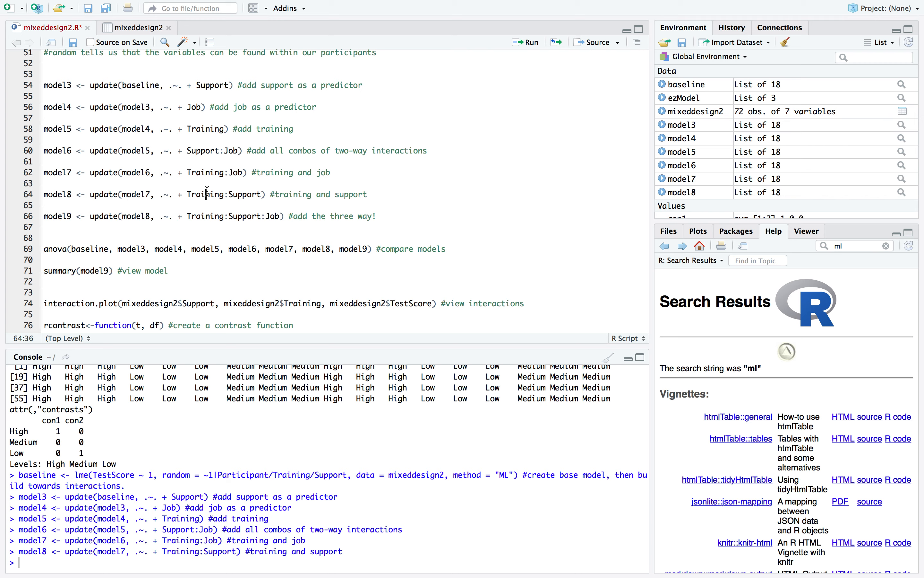
click(185, 227)
click(166, 215)
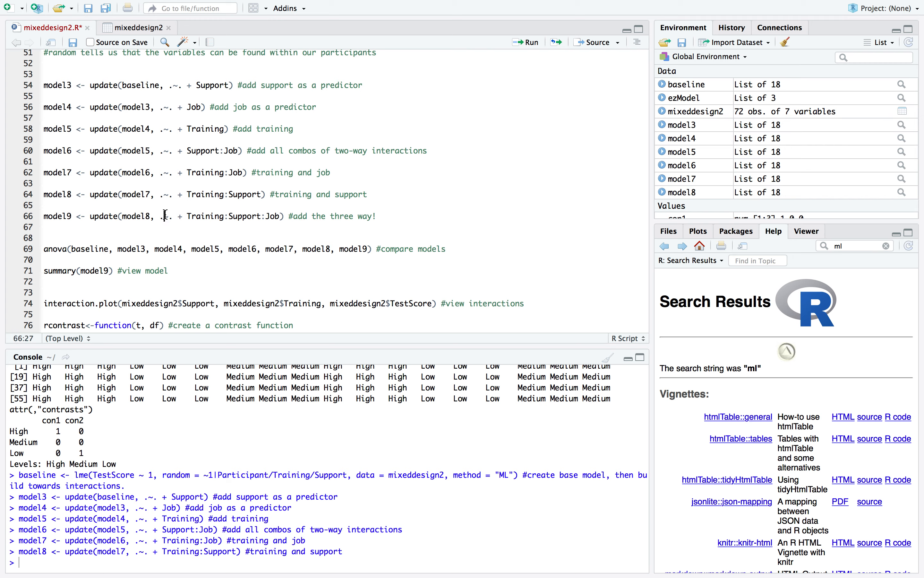
click(534, 44)
Run the anova line comparing baseline with model3 to model9, and run the summary of model9
scroll(326, 145, down, 5)
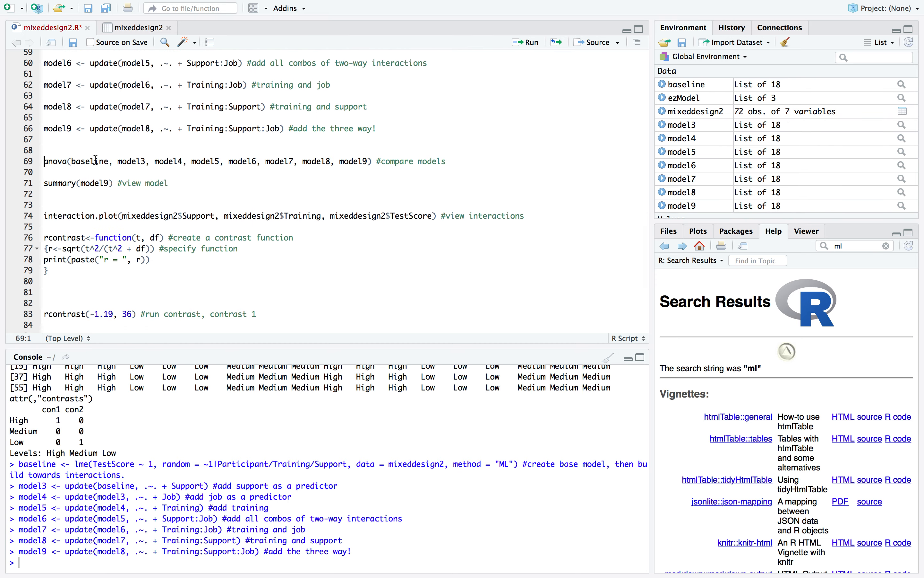
scroll(88, 162, up, 5)
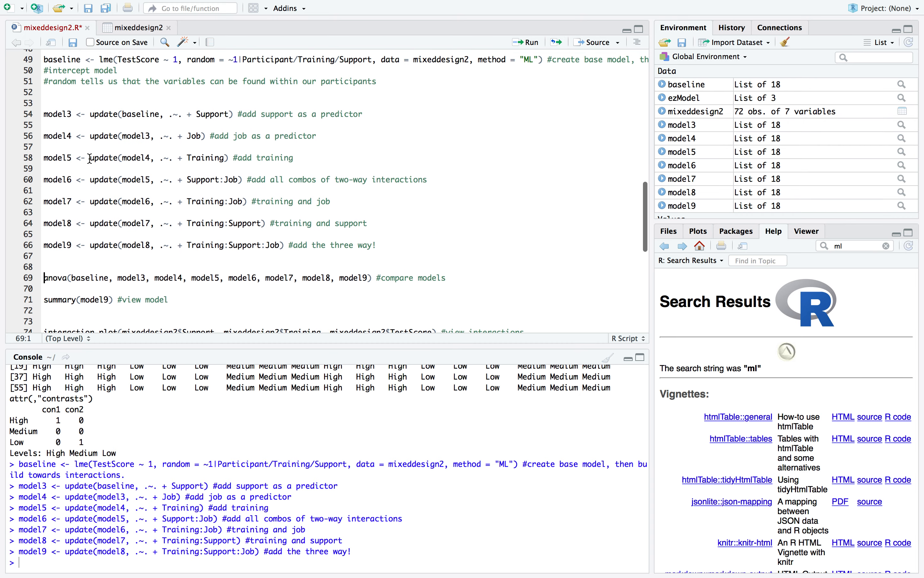
scroll(90, 225, down, 1)
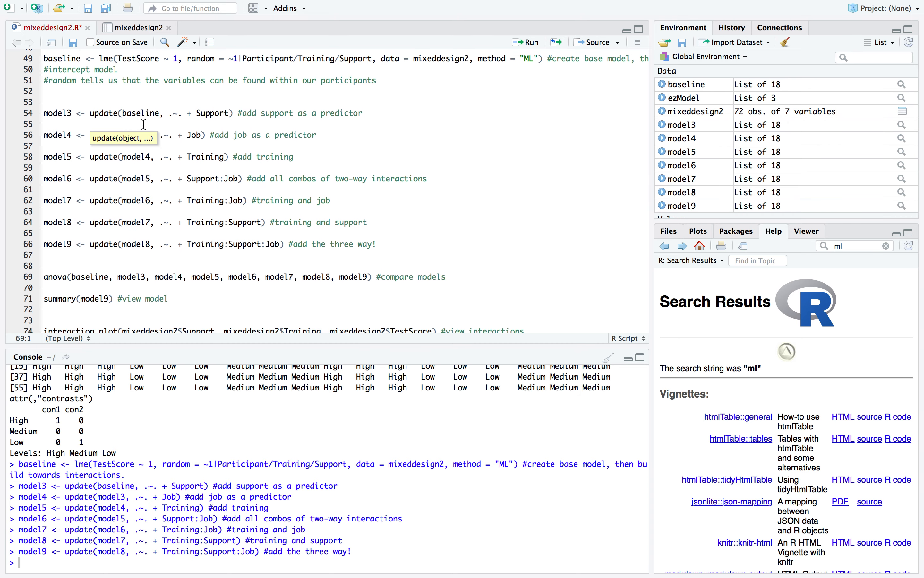
click(128, 278)
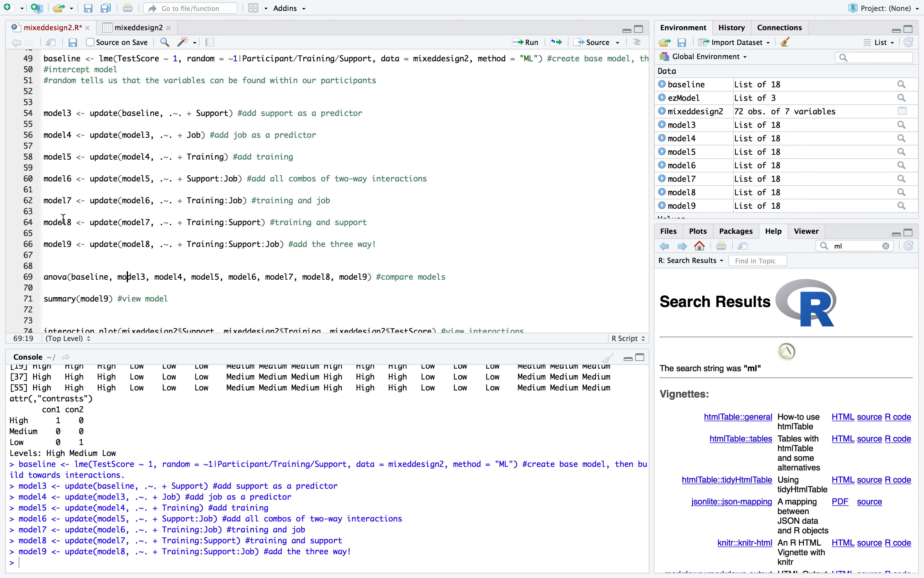
click(249, 277)
click(532, 42)
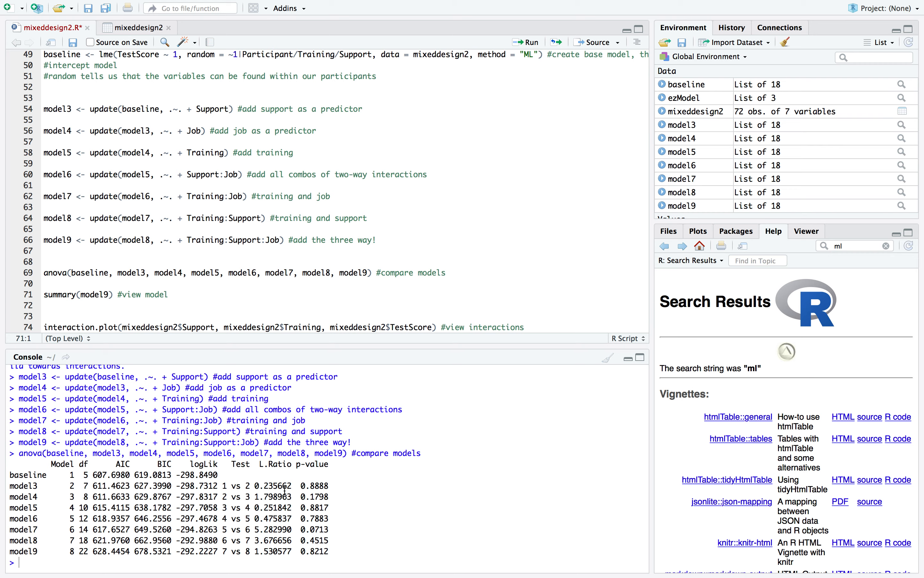
click(533, 42)
Examine the model comparison table and the fixed effects, t-values and p-values in the model9 summary
scroll(229, 450, up, 10)
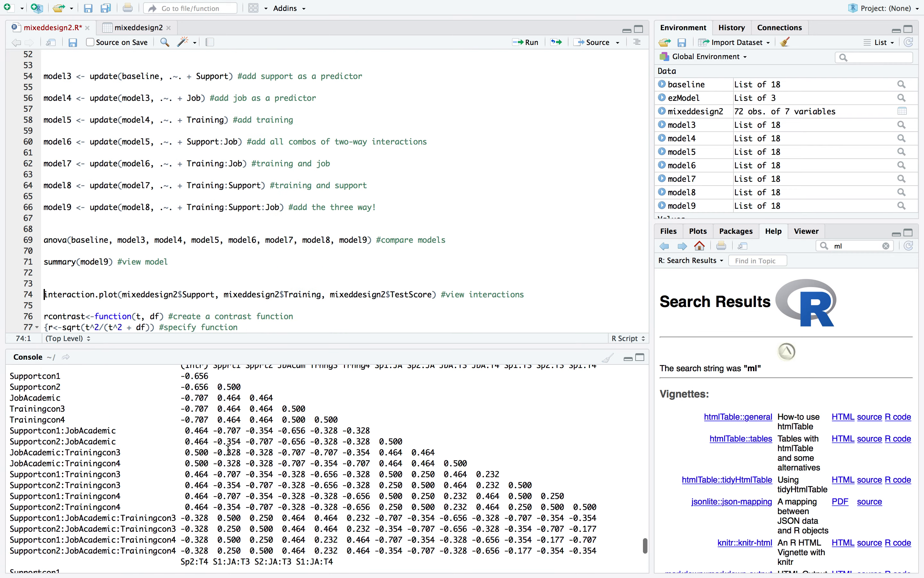
scroll(228, 450, up, 6)
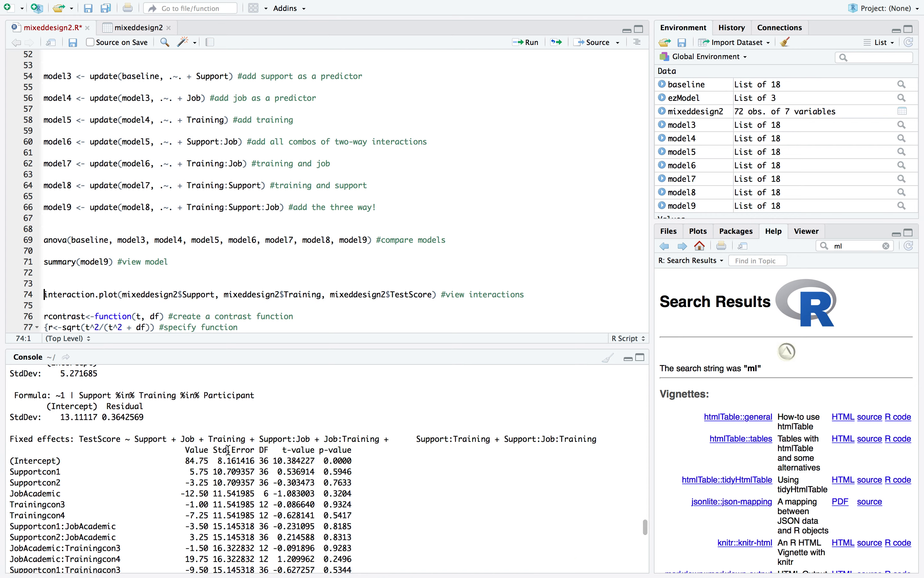
scroll(228, 450, up, 5)
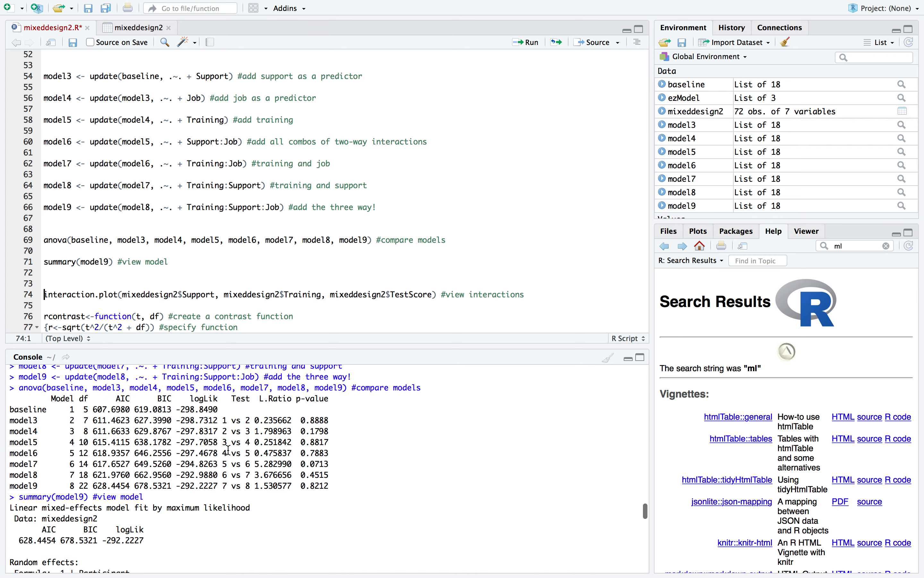
scroll(228, 450, down, 9)
scroll(228, 450, down, 4)
scroll(228, 450, up, 4)
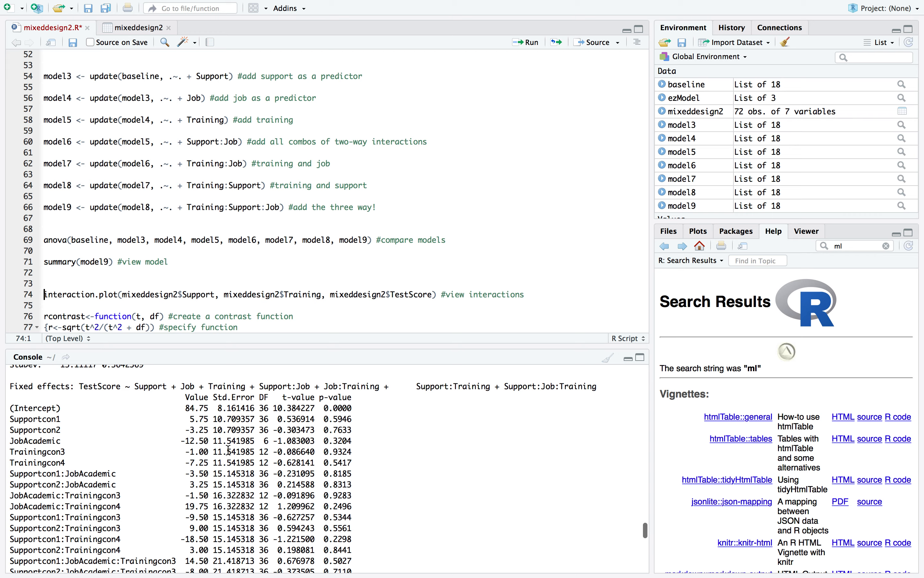
scroll(229, 450, down, 1)
scroll(229, 450, down, 3)
scroll(228, 450, up, 3)
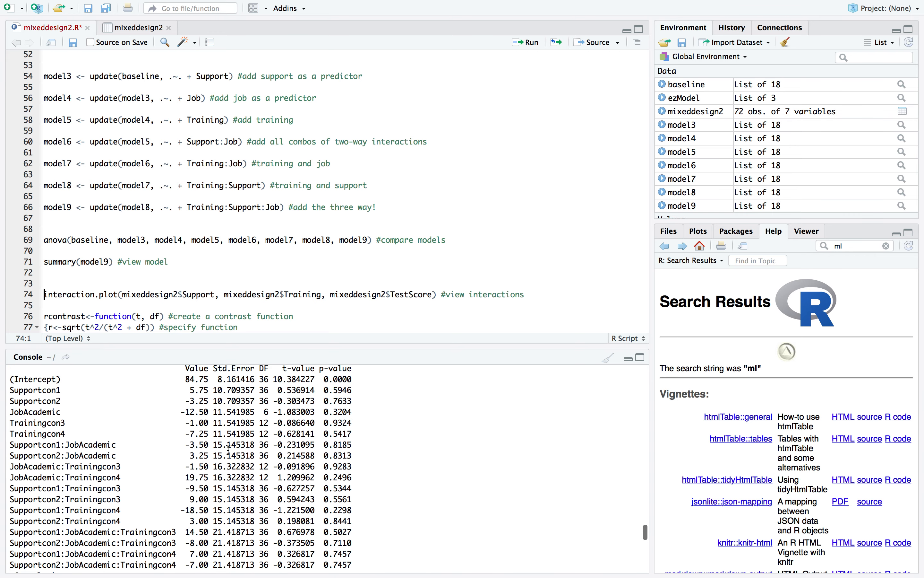
scroll(340, 408, down, 4)
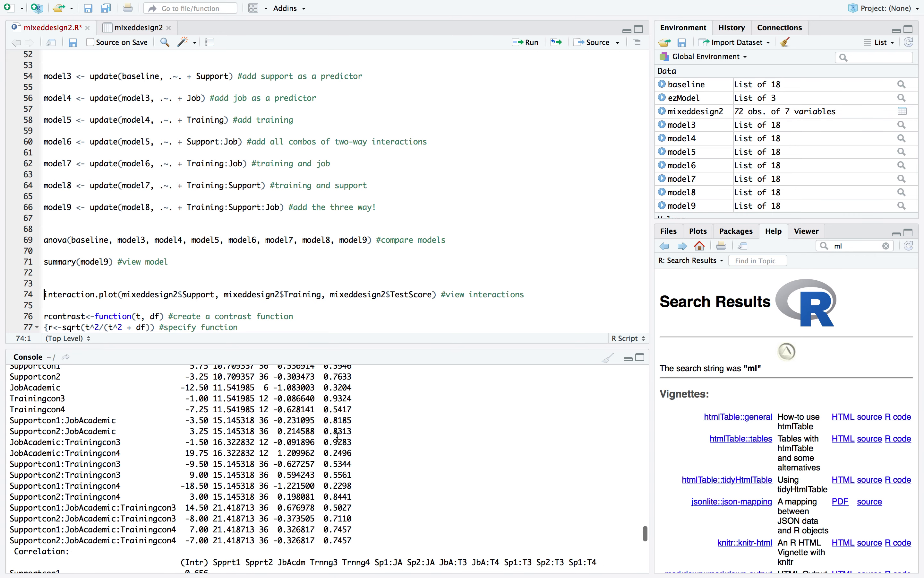
scroll(339, 421, up, 4)
scroll(338, 438, down, 4)
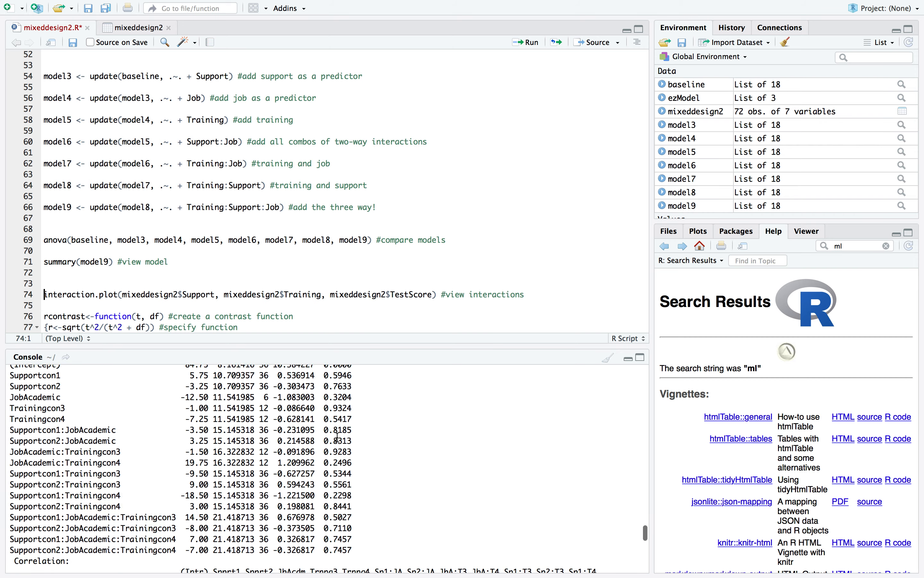
scroll(338, 438, up, 4)
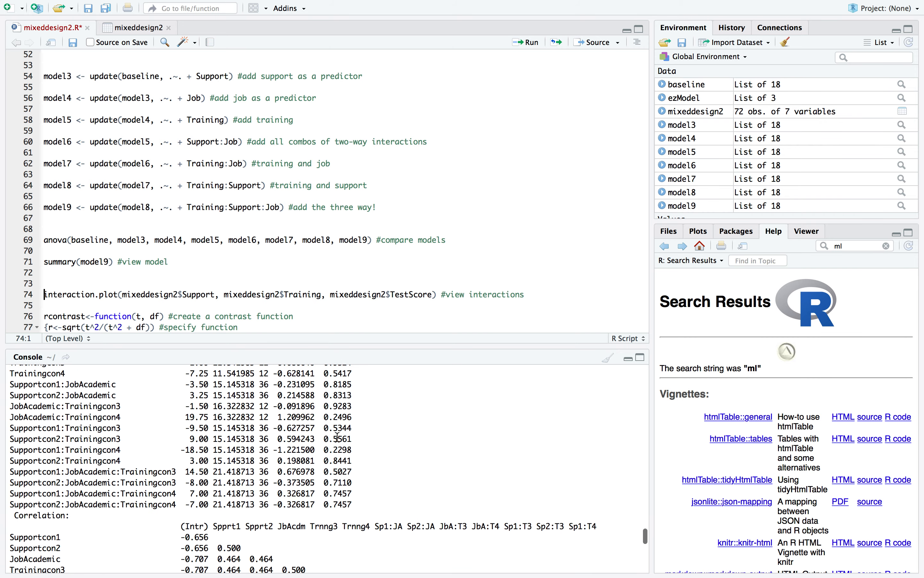
Run the interaction.plot line to plot TestScore by Support and Training from mixeddesign2
scroll(235, 222, down, 5)
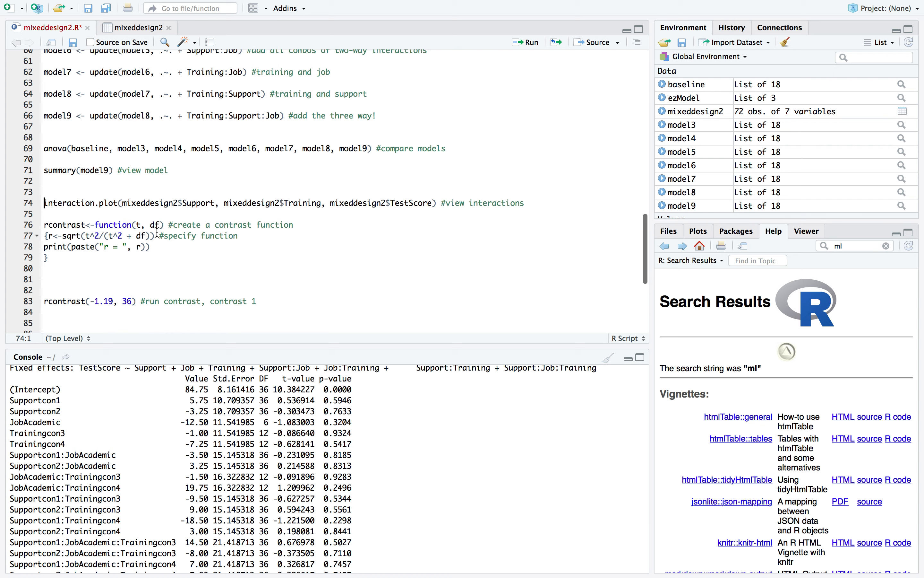
click(133, 199)
click(85, 189)
double_click(77, 196)
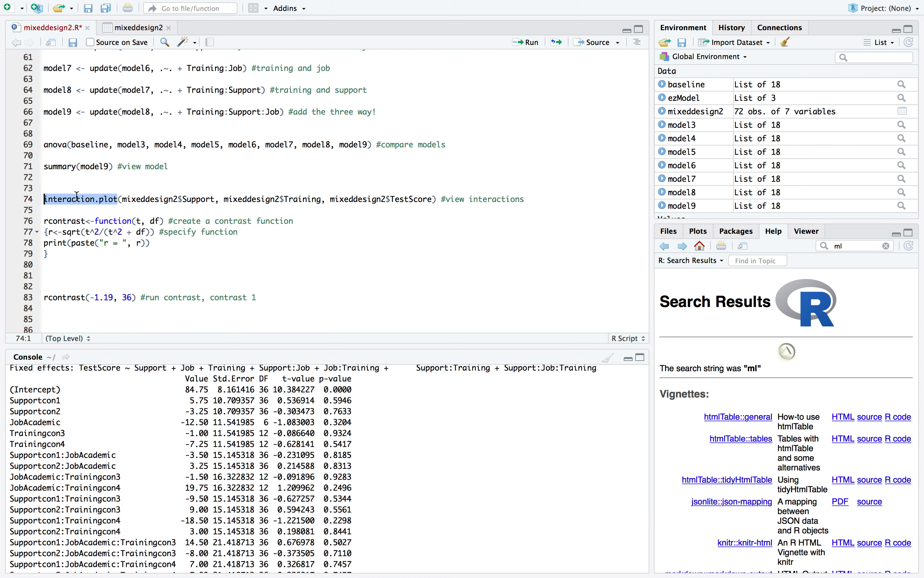
click(90, 195)
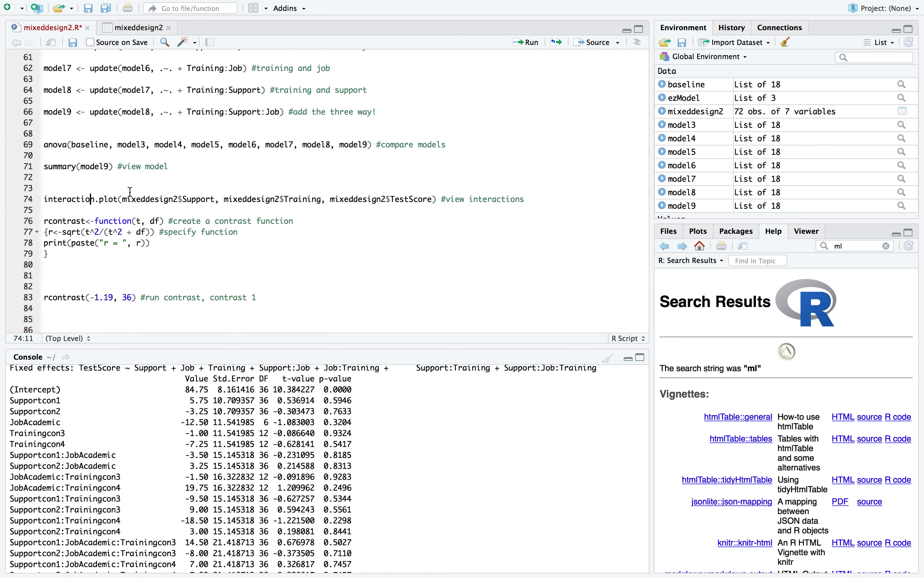
click(537, 44)
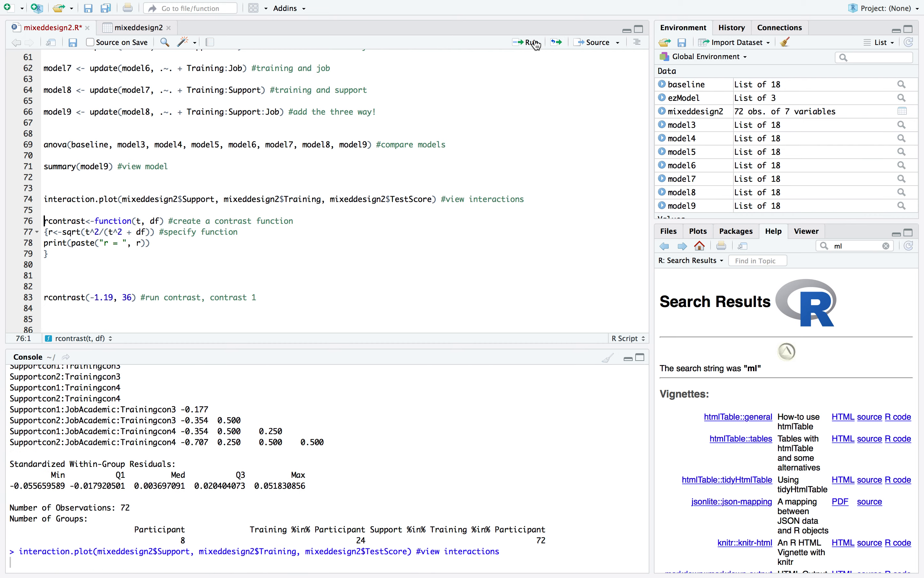
Examine the Support, Training and TestScore arguments of the interaction.plot line and rerun it
double_click(79, 199)
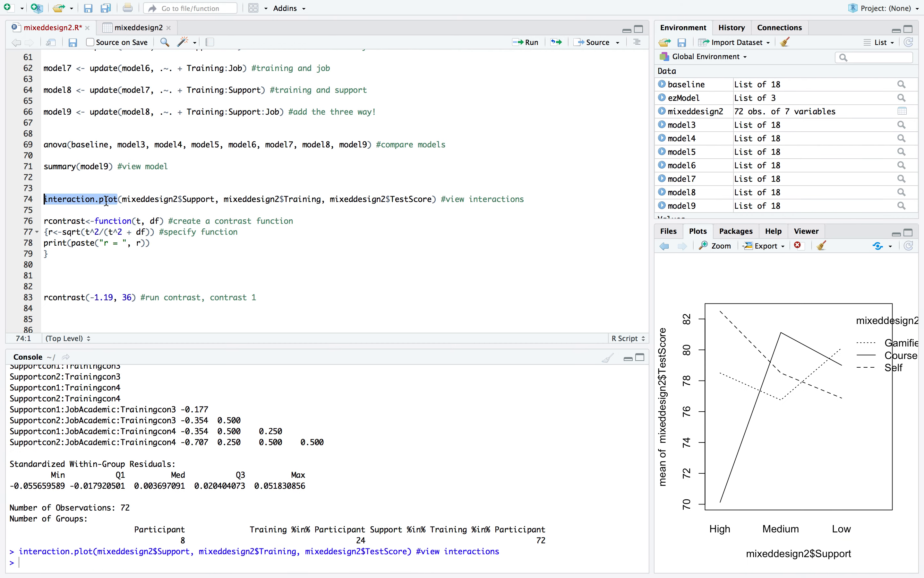
double_click(148, 199)
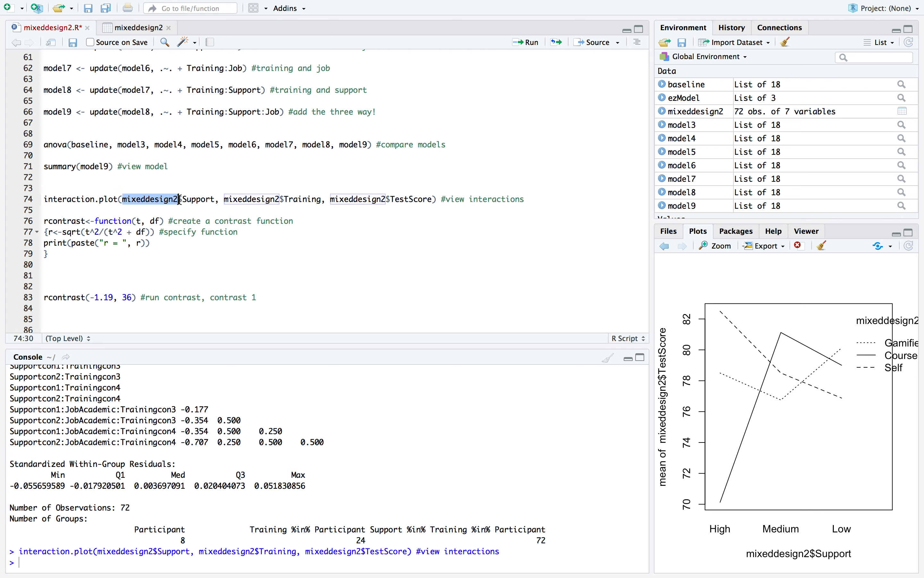
double_click(241, 199)
double_click(344, 199)
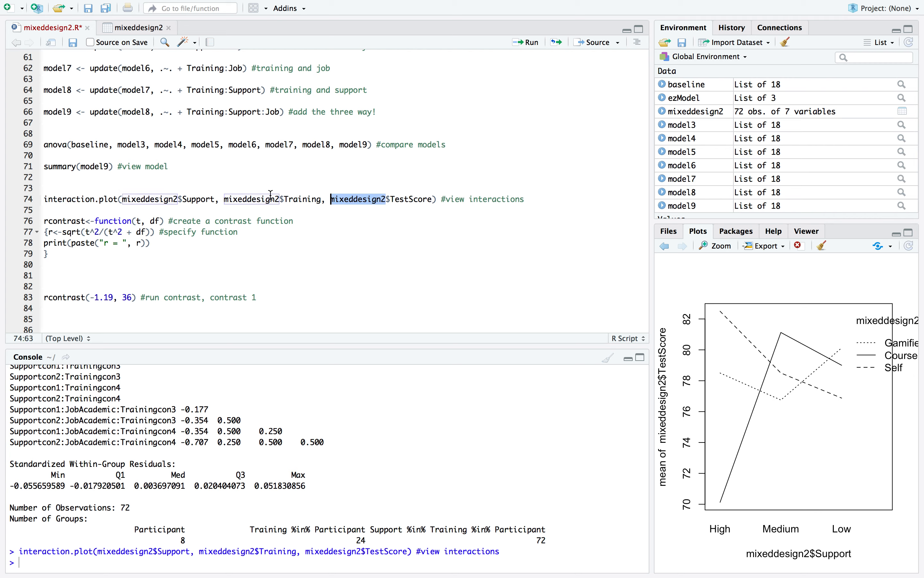
double_click(193, 199)
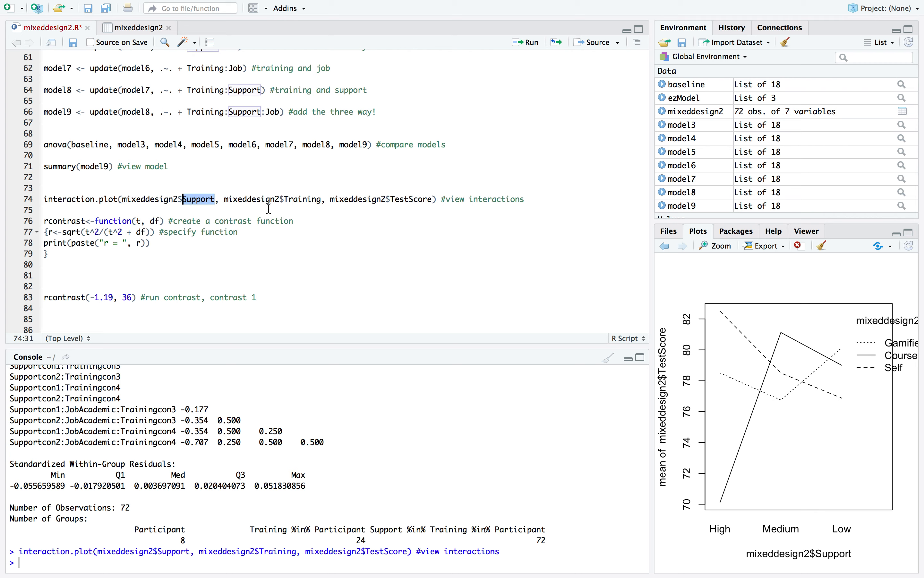
double_click(303, 199)
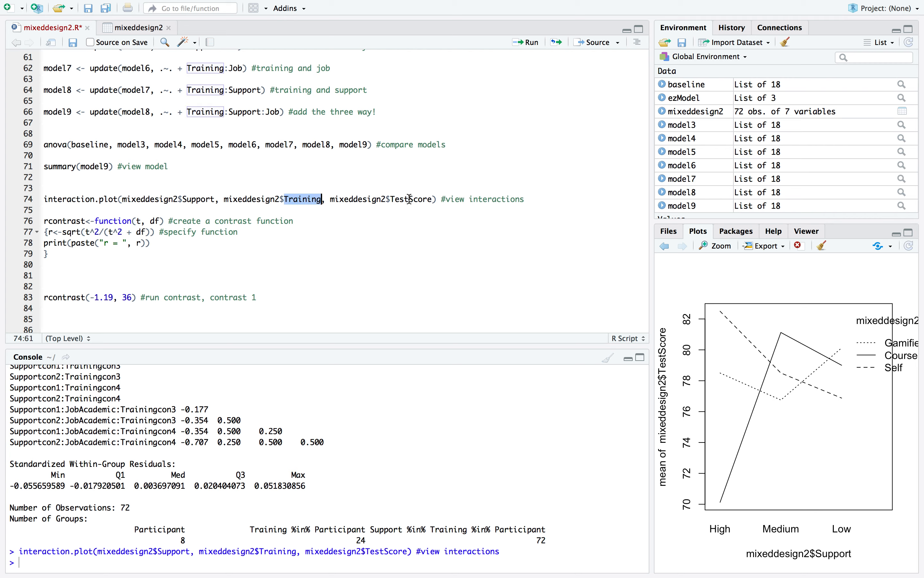
double_click(410, 199)
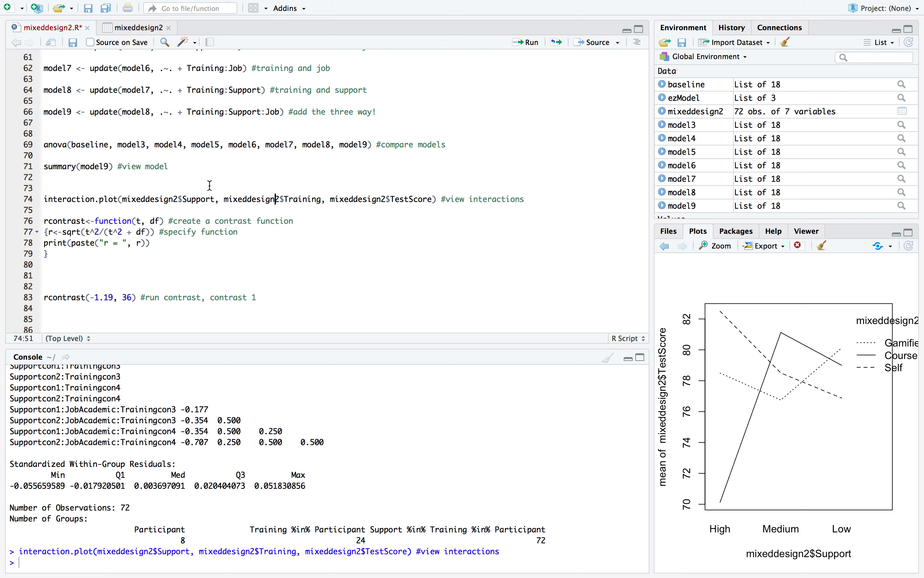
scroll(201, 182, down, 2)
double_click(170, 179)
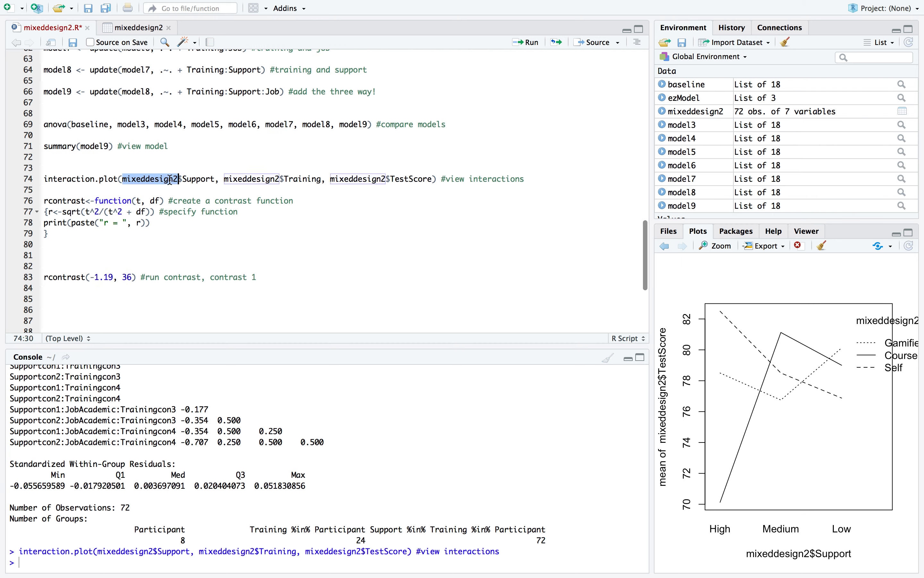
click(404, 183)
click(525, 44)
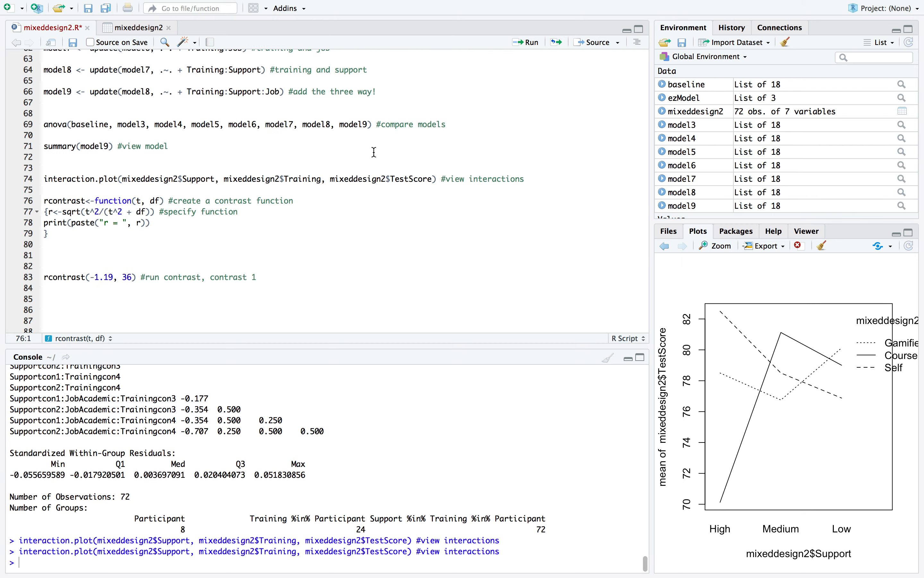
Insert mixeddesign2$Job before the TestScore argument in the interaction.plot line and try running it with this extra factor
click(331, 180)
text(mixed)
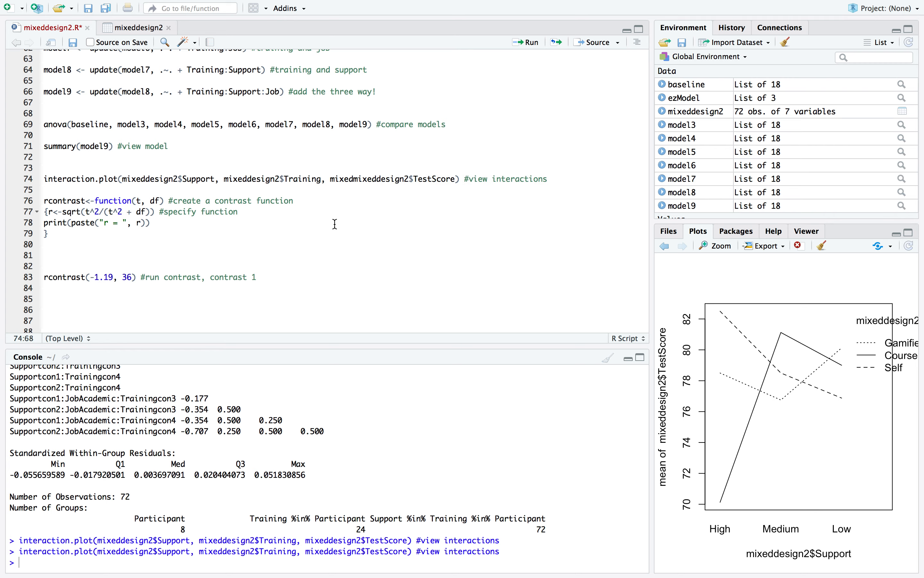
text(design2)
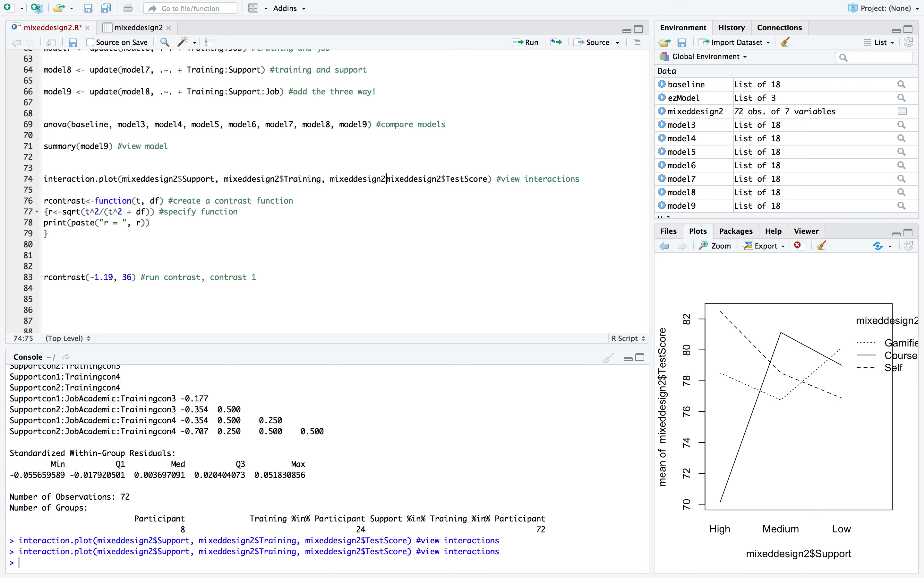
text($job)
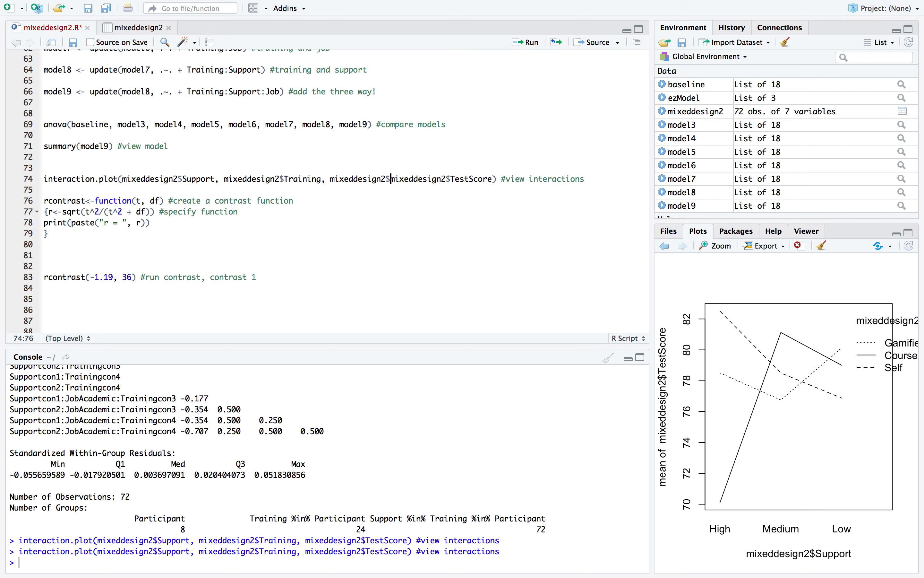
key(BackSpace)
key(BackSpace)
key(BackSpace)
text(Job,)
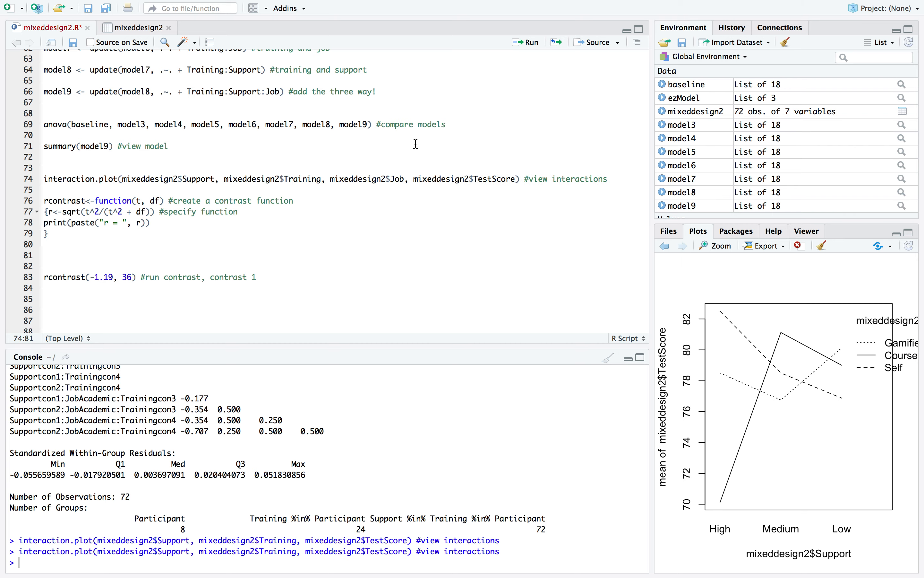
click(533, 48)
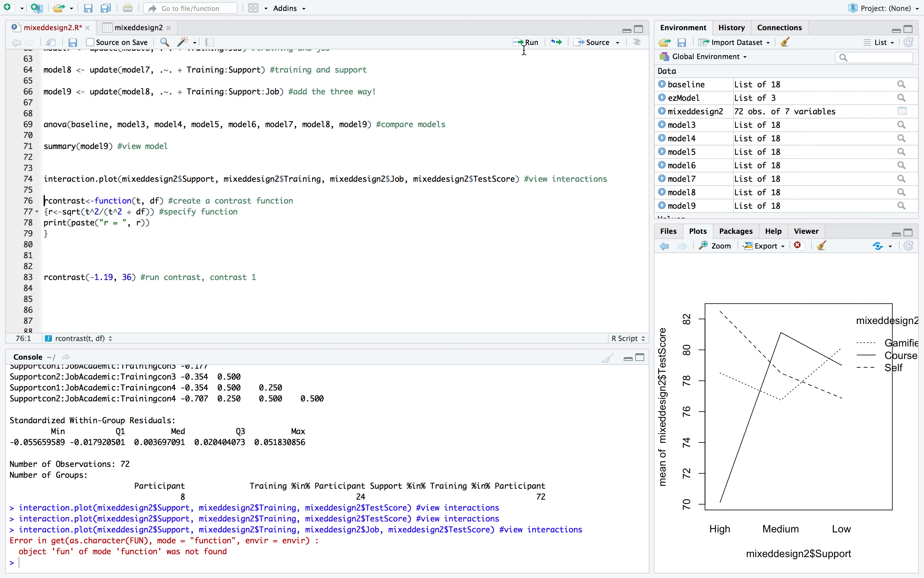
Remove the mixeddesign2$Job argument from the interaction.plot line, leaving Support, Training and TestScore
scroll(355, 183, down, 2)
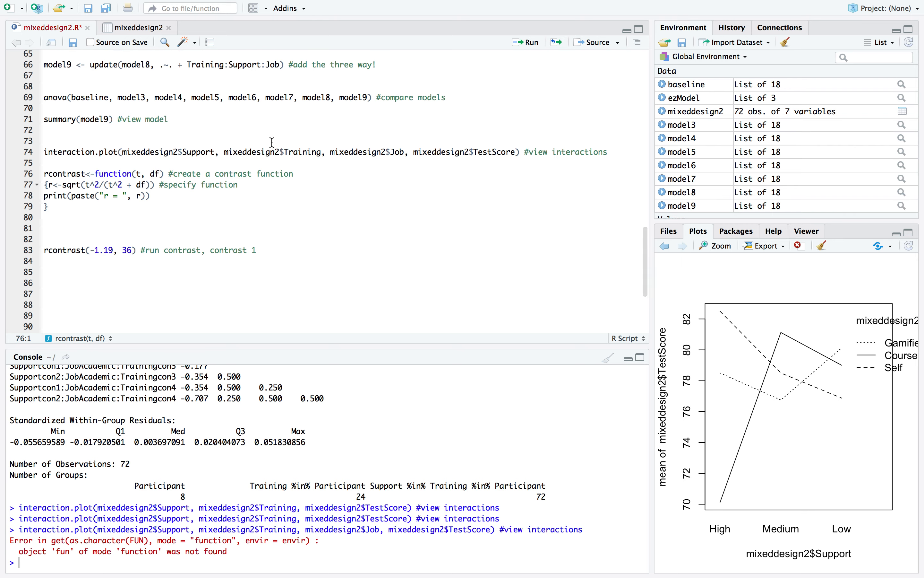
click(239, 152)
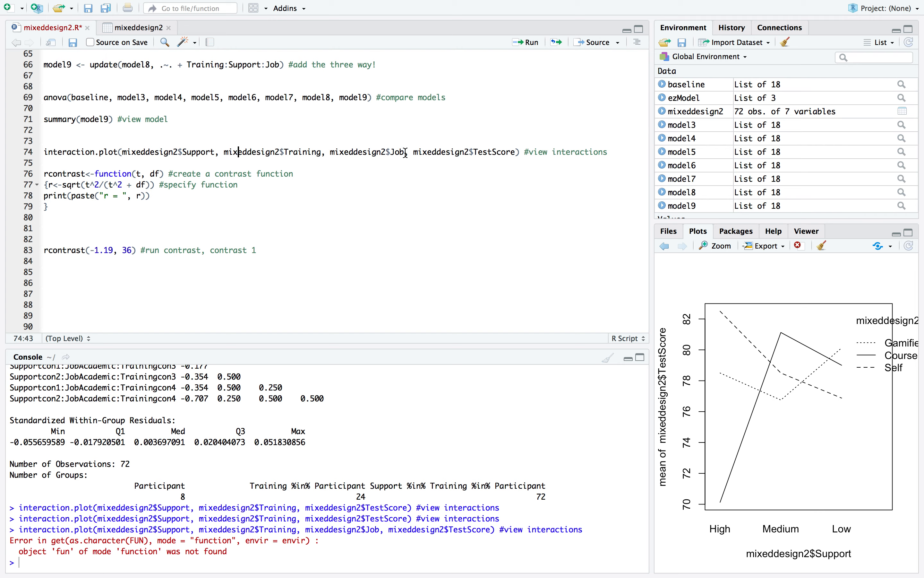
drag(415, 153, 331, 151)
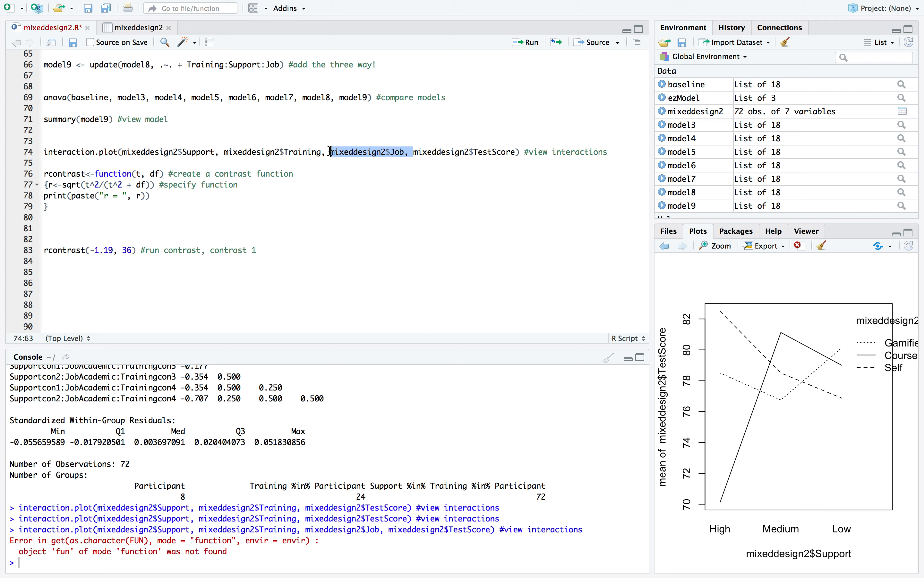
key(BackSpace)
key(BackSpace)
key(BackSpace)
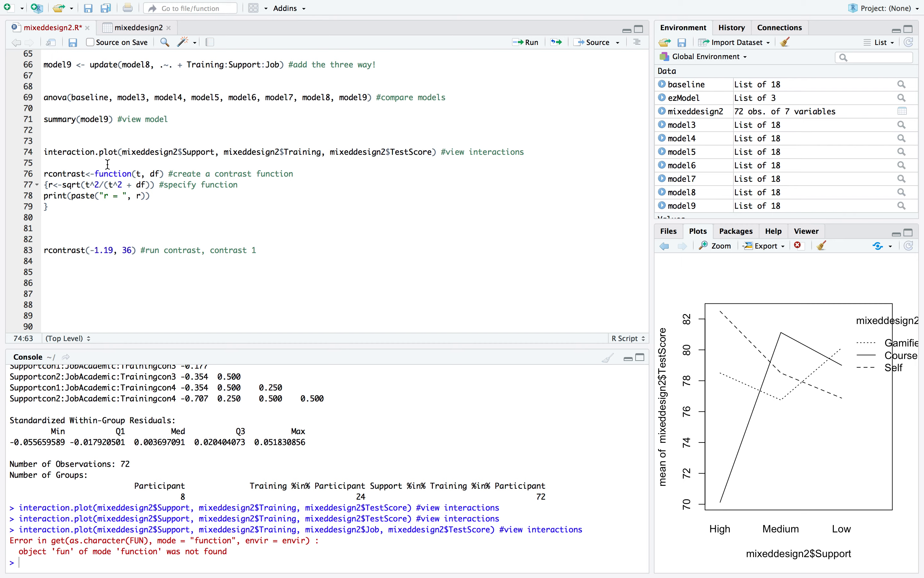
Review the rcontrast function definition with its t and df arguments and run it to create the contrast function
click(91, 173)
scroll(203, 143, up, 5)
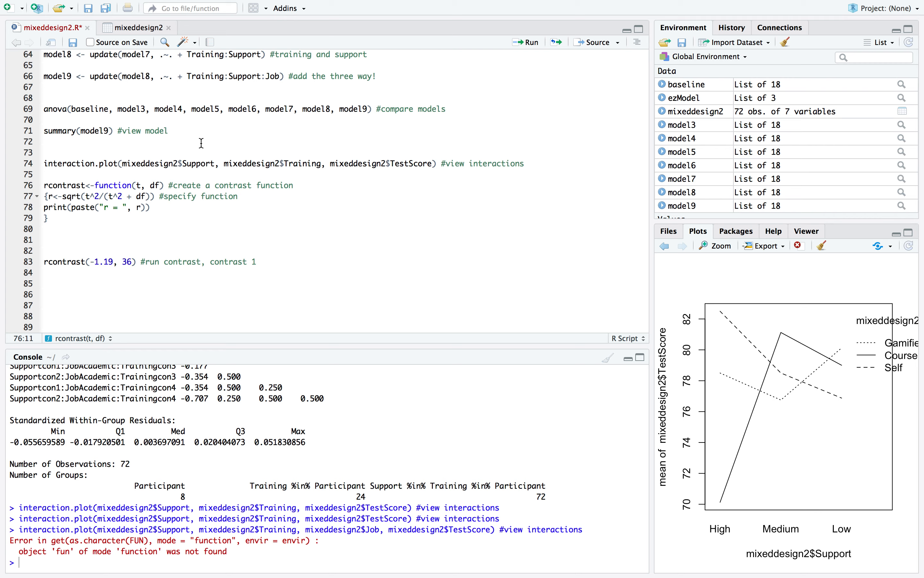
double_click(70, 187)
double_click(117, 185)
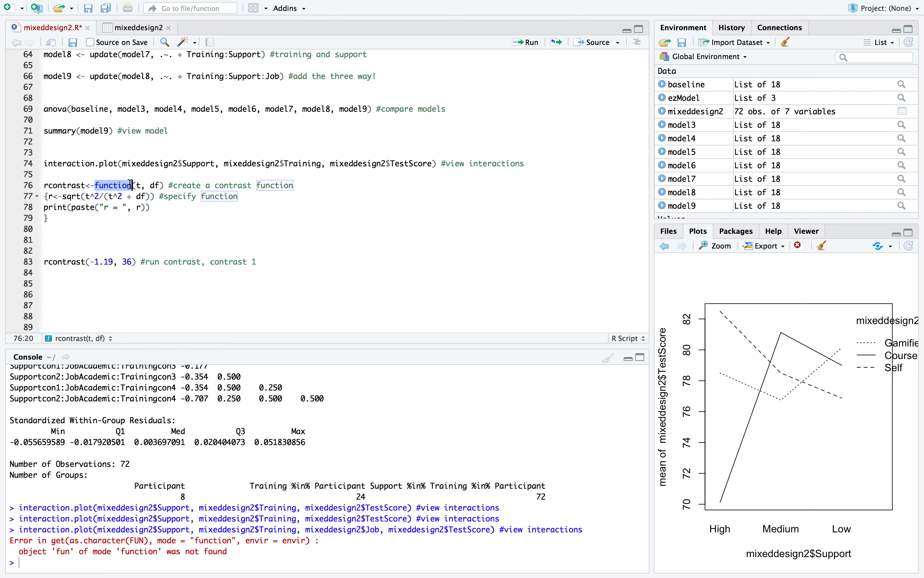
click(139, 186)
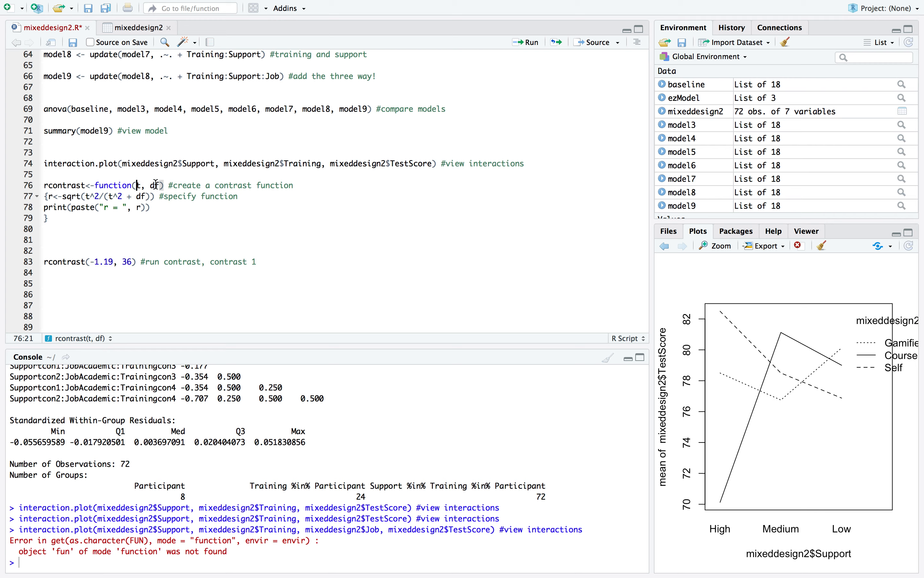
drag(49, 219, 44, 197)
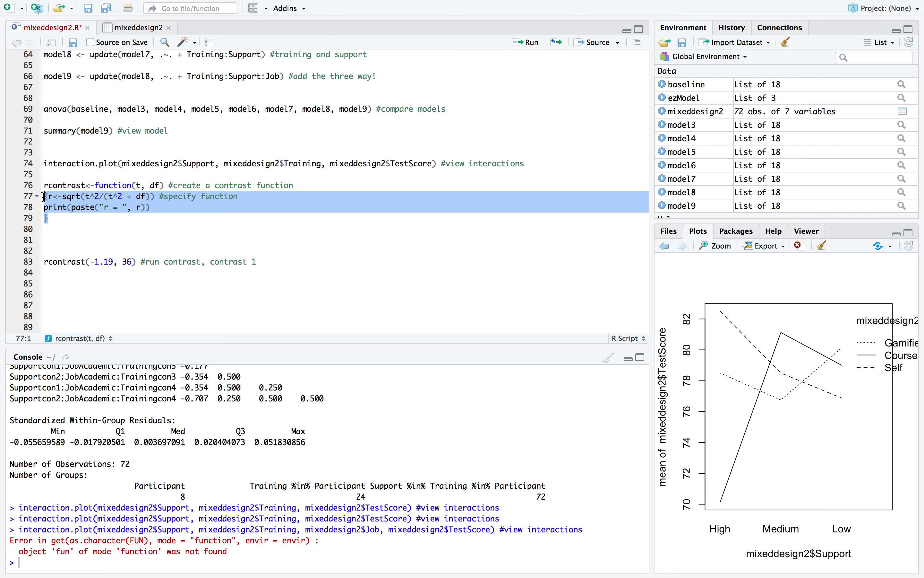
key(Right)
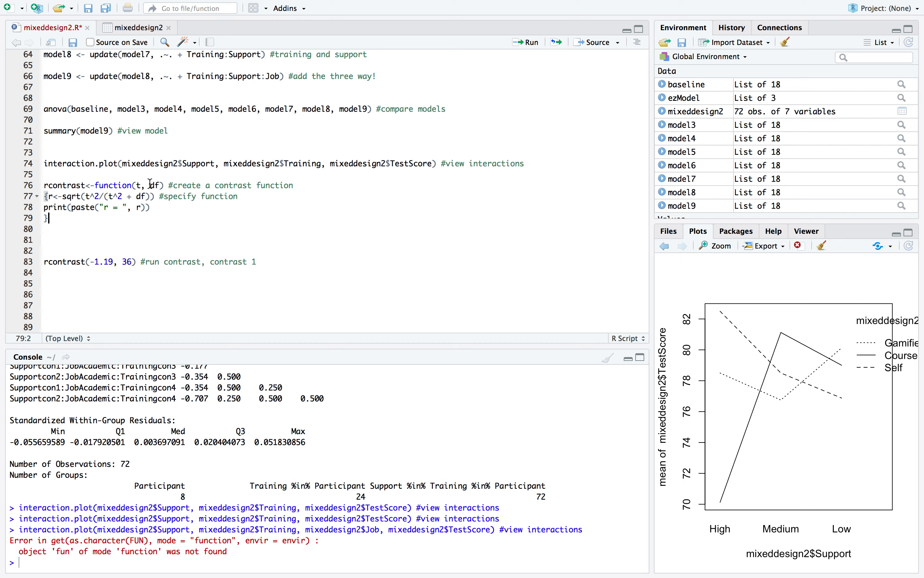
click(136, 186)
click(534, 44)
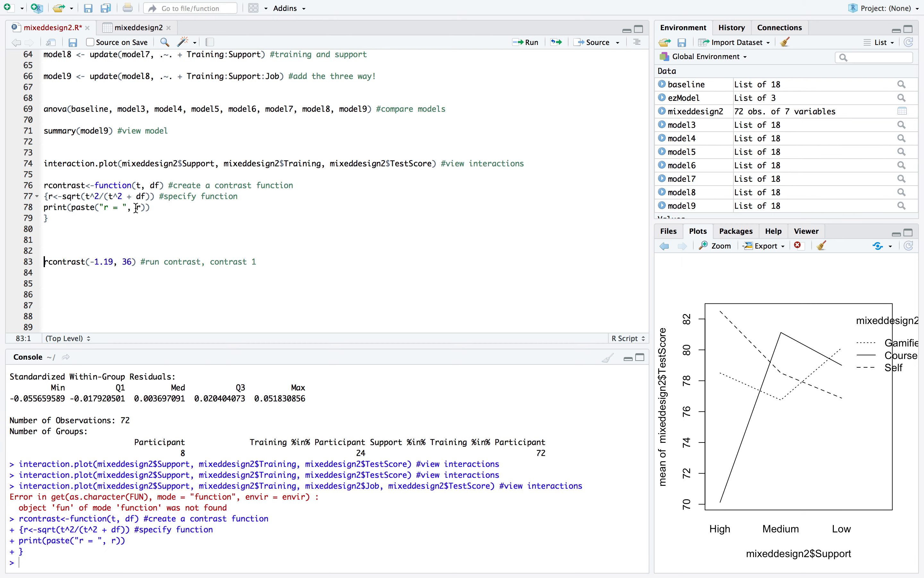
Run the rcontrast line with t = -1.19 and df = 36 to compute the effect size for contrast 1
scroll(96, 267, down, 3)
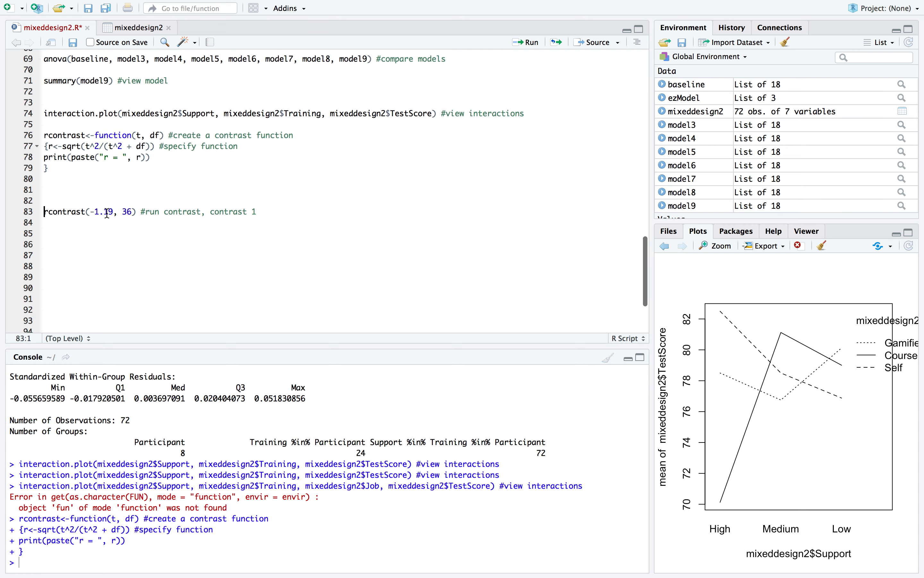
double_click(107, 212)
double_click(128, 212)
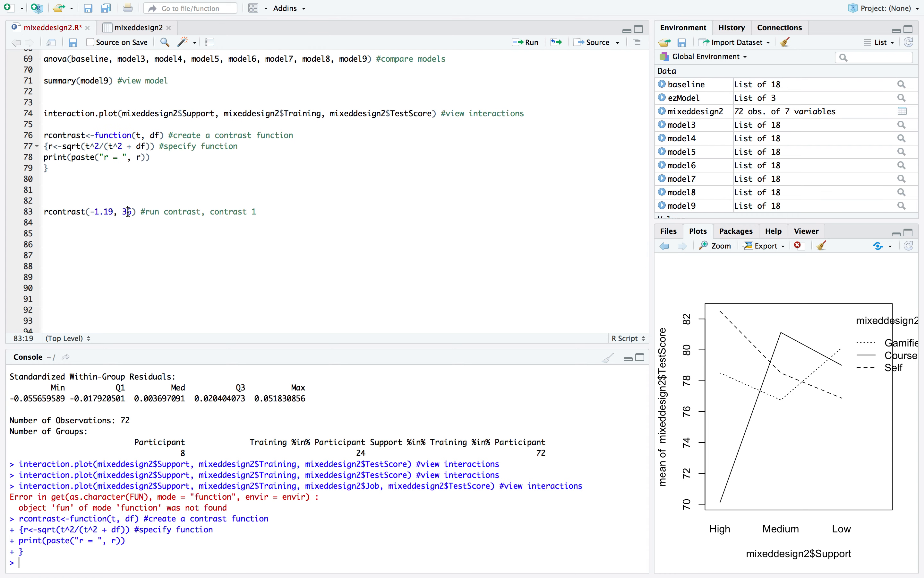
click(164, 191)
click(94, 211)
click(539, 45)
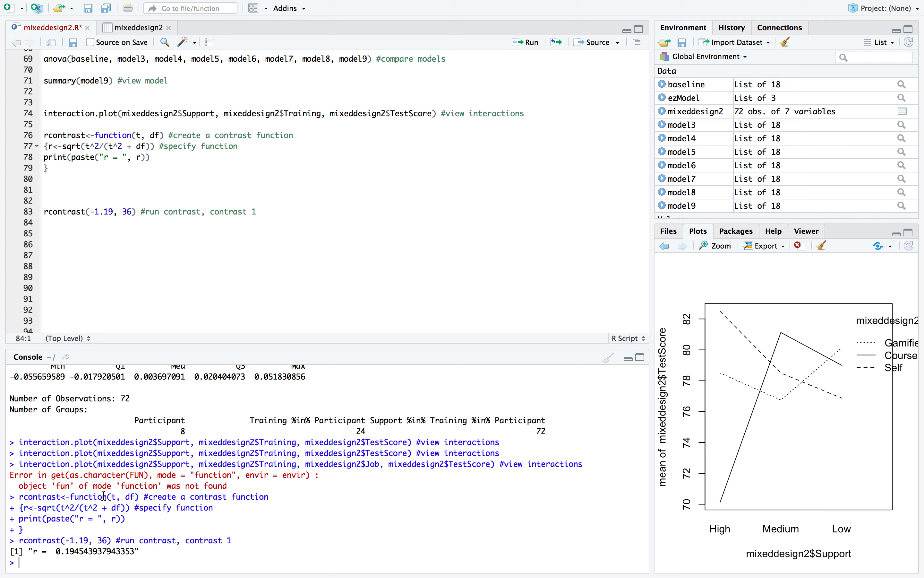
Examine the rcontrast line and its t-value and degrees-of-freedom arguments
drag(114, 212, 99, 212)
click(86, 220)
triple_click(77, 212)
click(72, 219)
triple_click(69, 213)
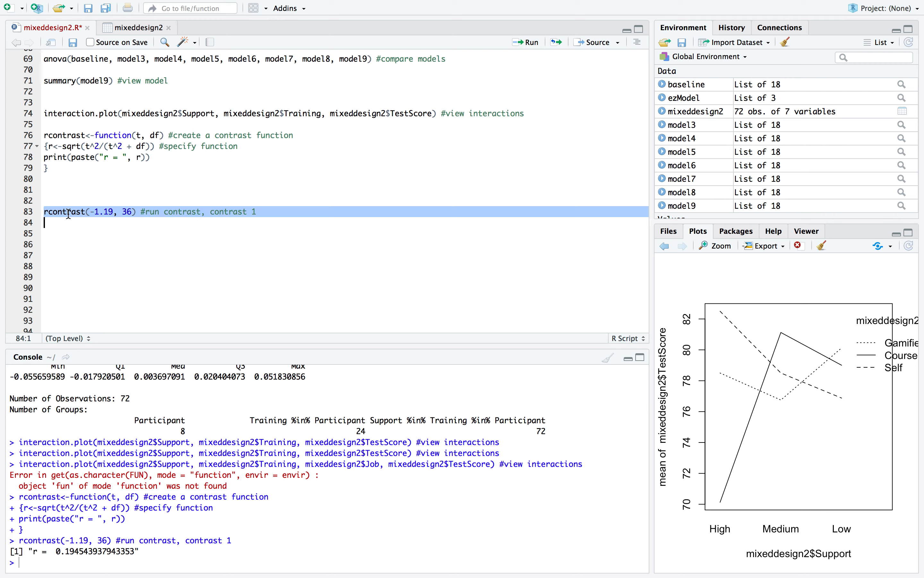
click(65, 225)
triple_click(60, 212)
click(65, 221)
triple_click(65, 212)
click(67, 212)
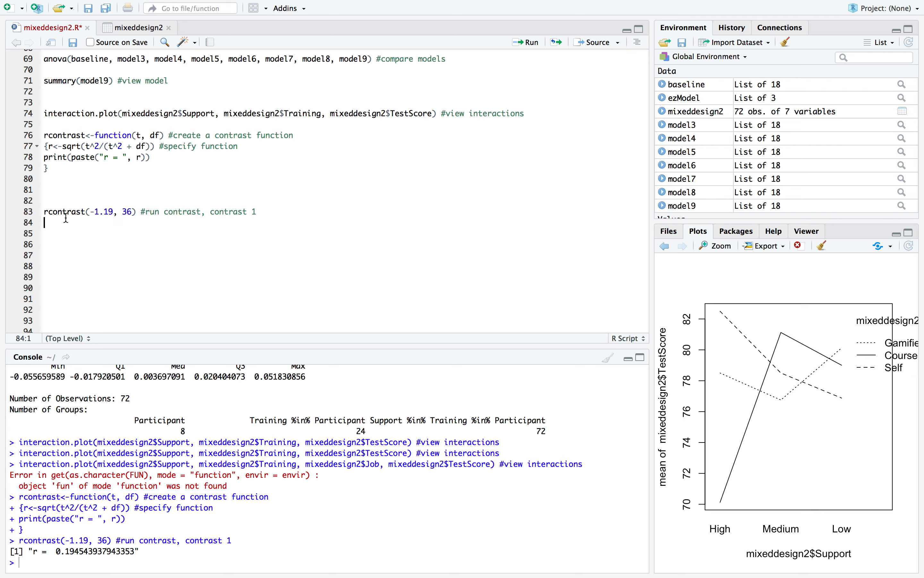
triple_click(68, 212)
click(110, 212)
drag(133, 212, 90, 212)
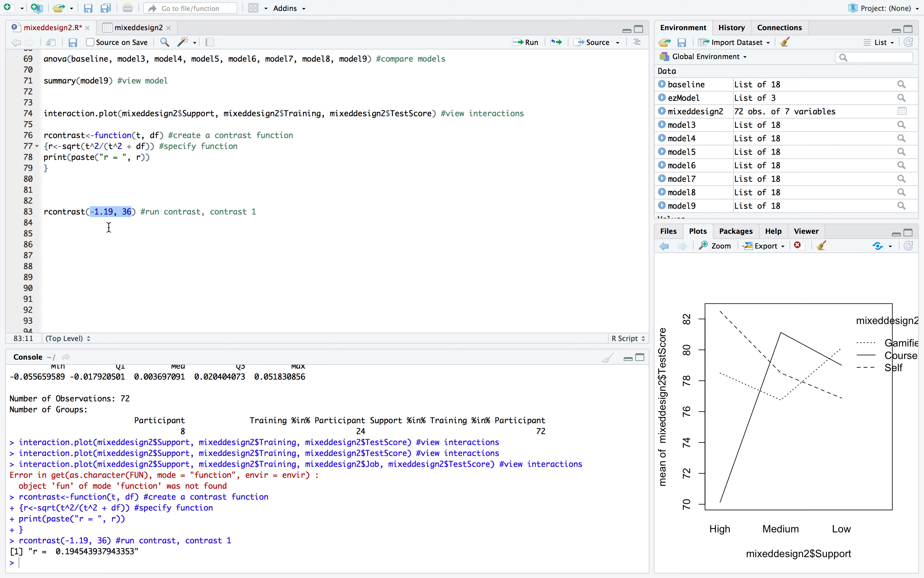
scroll(110, 227, up, 9)
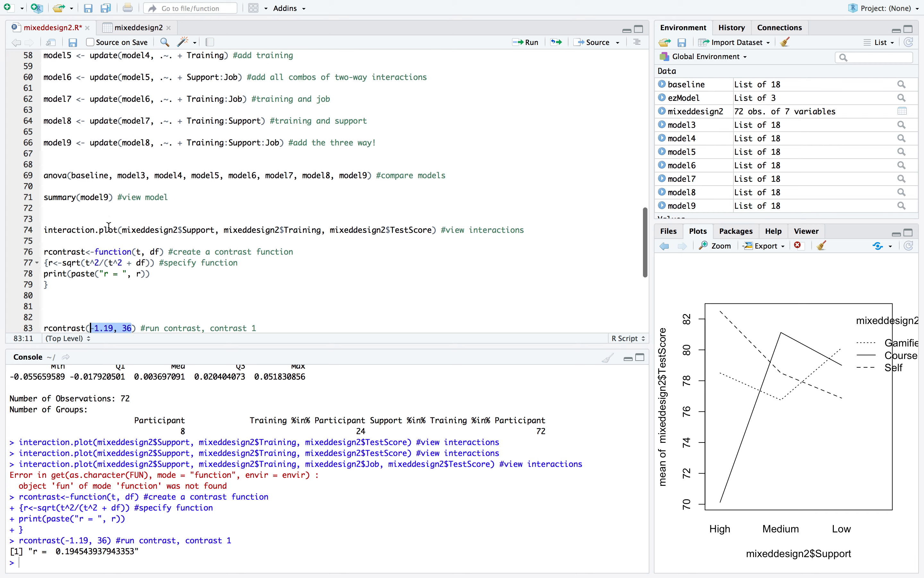
scroll(214, 196, down, 9)
click(248, 190)
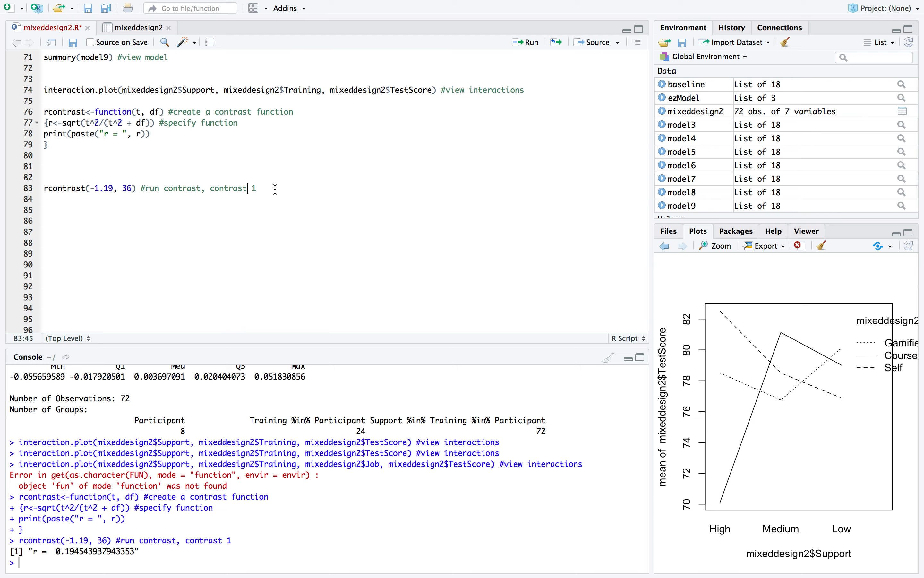
Go back to the start of the script and console output and bring up the boxplot of TestScore by Support
scroll(274, 190, up, 20)
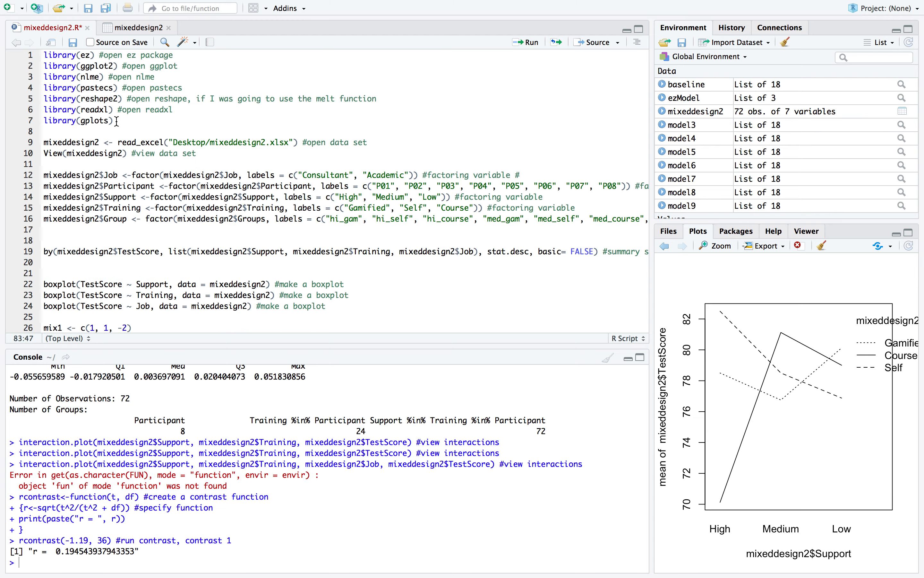
scroll(126, 133, down, 2)
scroll(169, 467, up, 10)
scroll(170, 467, up, 15)
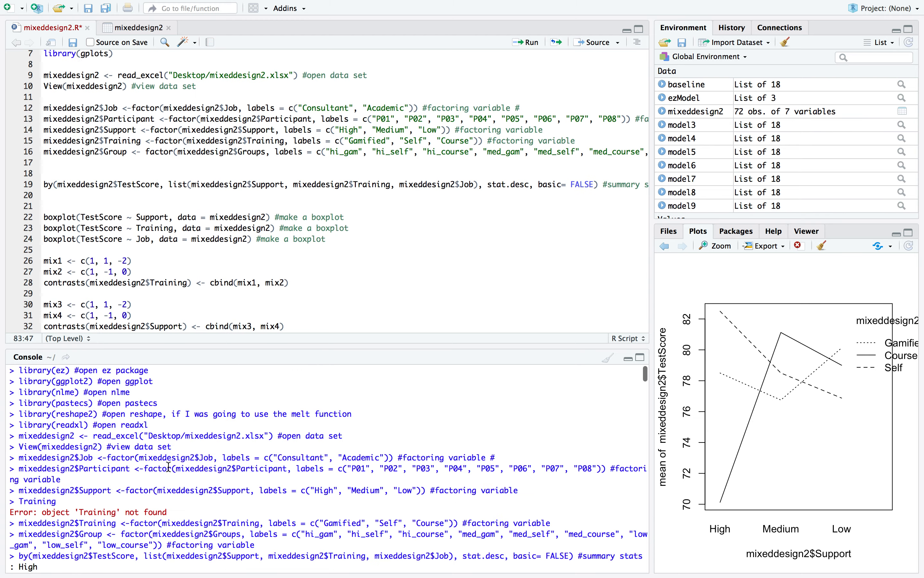
click(667, 246)
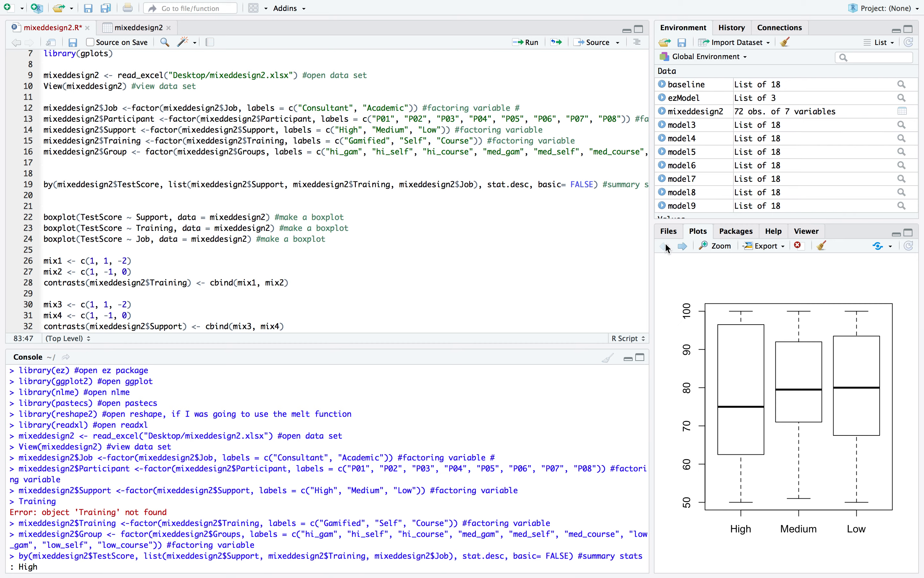
Examine the descriptive statistics of TestScore for each Support, Training and Job combination in the console output
scroll(199, 418, down, 10)
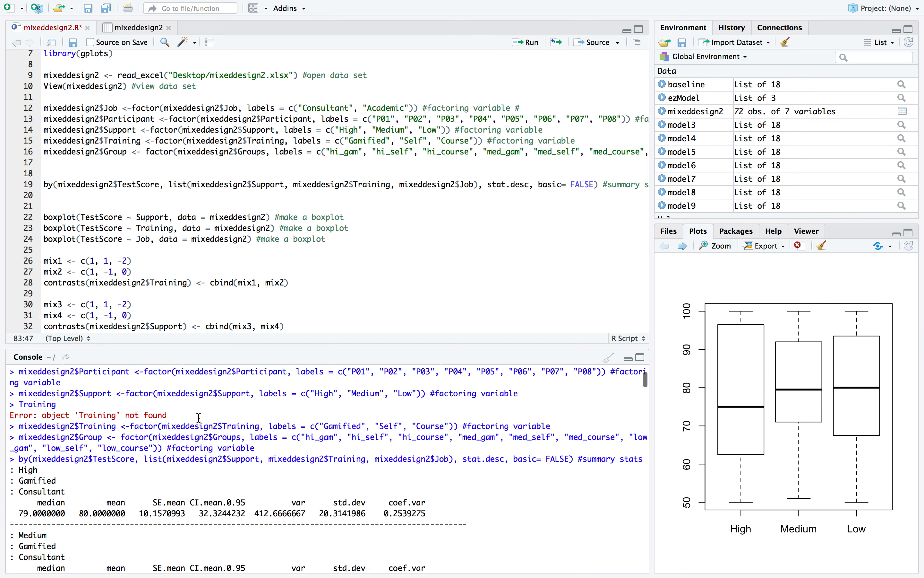
scroll(199, 418, up, 2)
scroll(199, 418, down, 6)
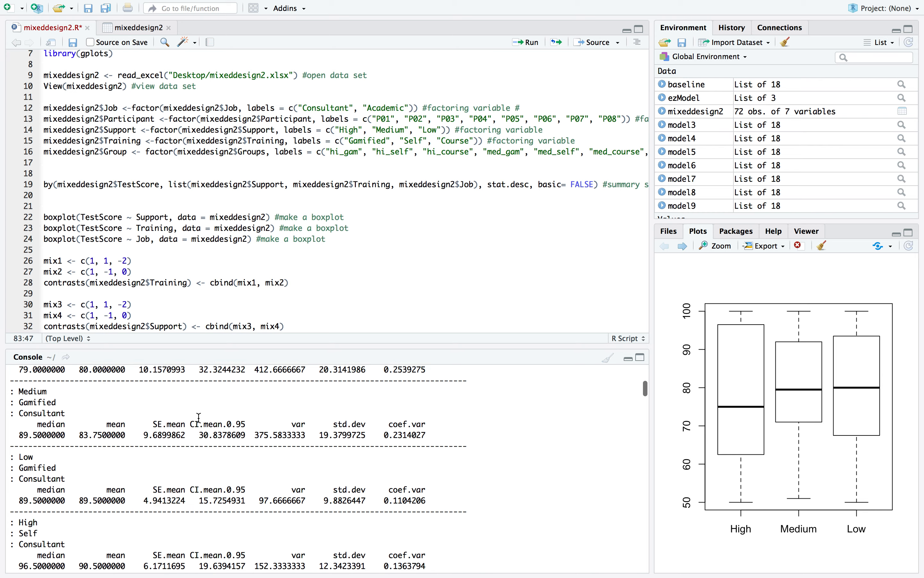
scroll(199, 418, down, 6)
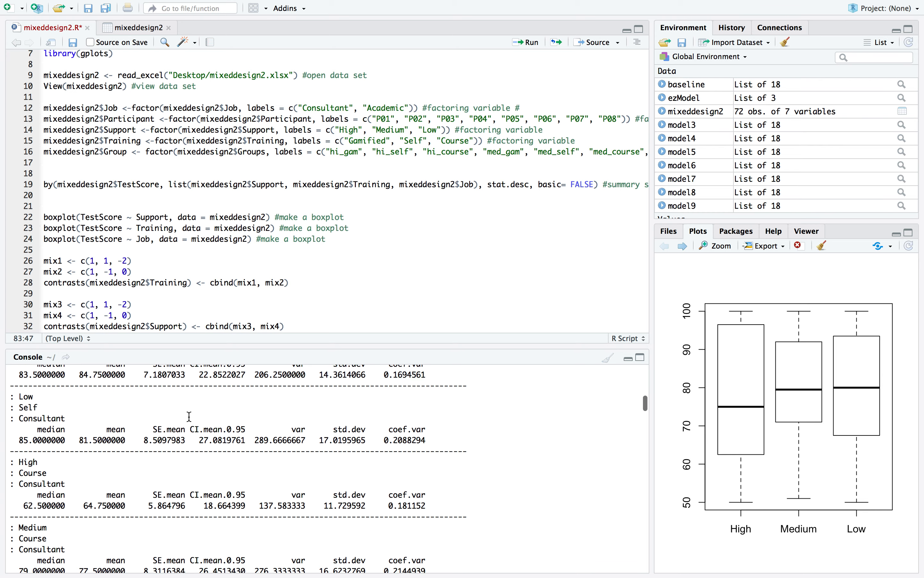
scroll(94, 402, up, 5)
scroll(94, 403, down, 3)
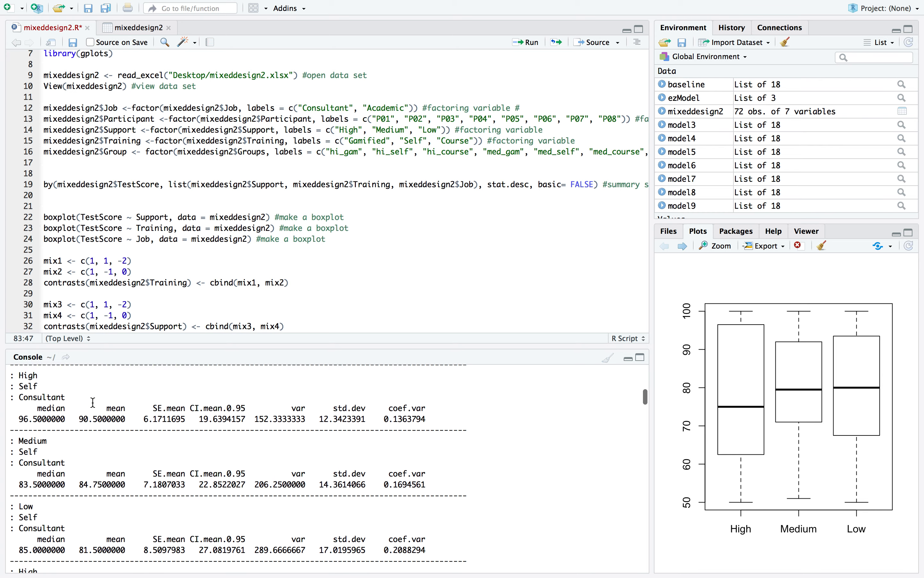
scroll(94, 402, up, 5)
scroll(94, 402, down, 1)
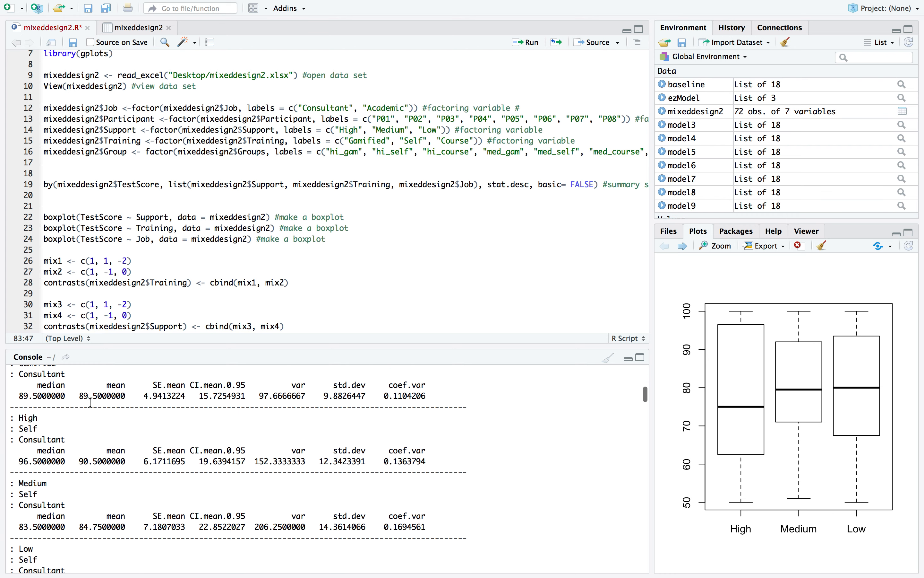
scroll(90, 402, up, 10)
scroll(51, 395, down, 8)
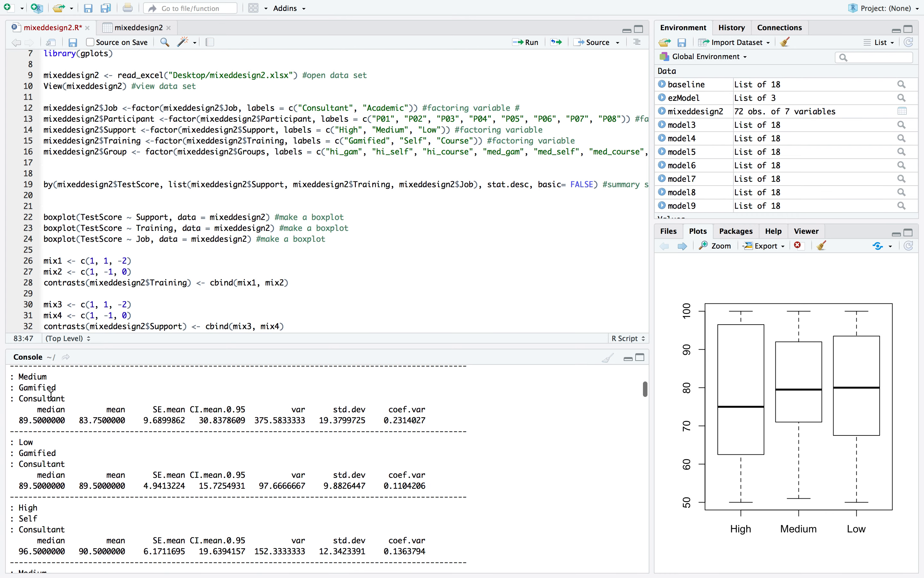
scroll(51, 396, down, 4)
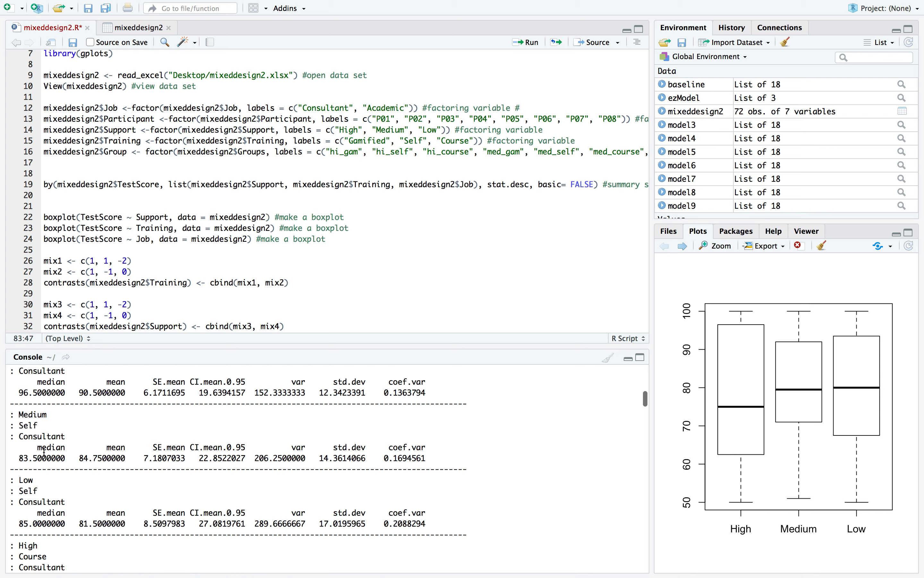
scroll(44, 452, down, 8)
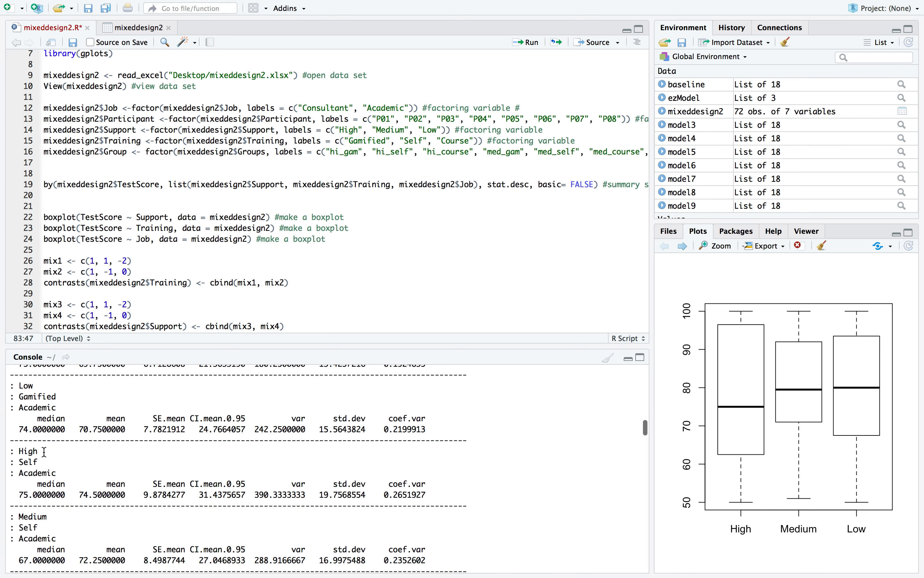
Examine the ezModel output, including the ANOVA effects table and Mauchly's test for sphericity
scroll(44, 452, down, 15)
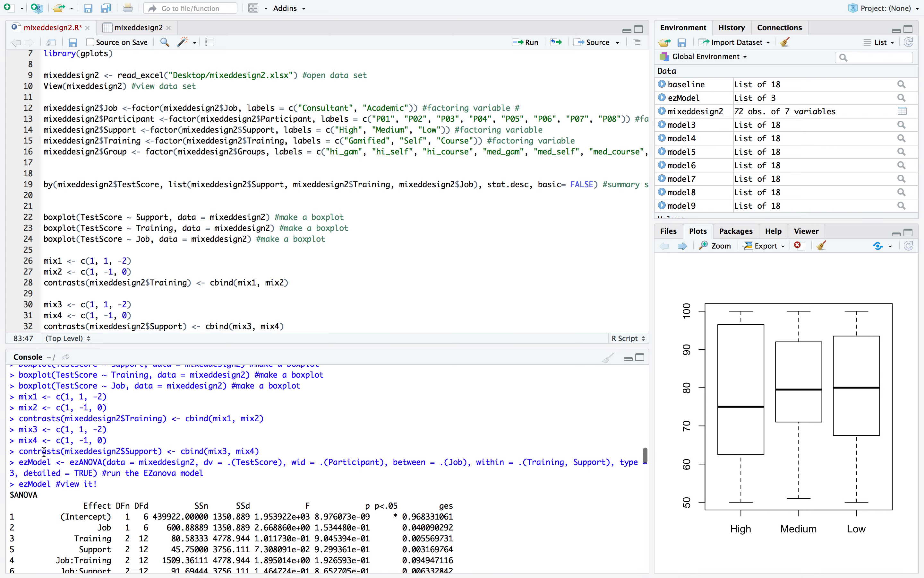
scroll(44, 451, down, 6)
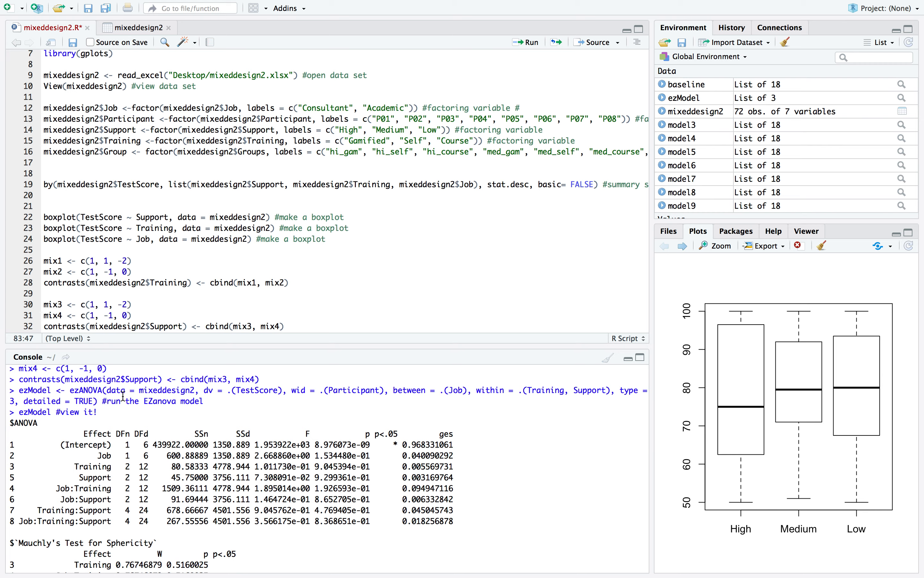
scroll(124, 397, down, 2)
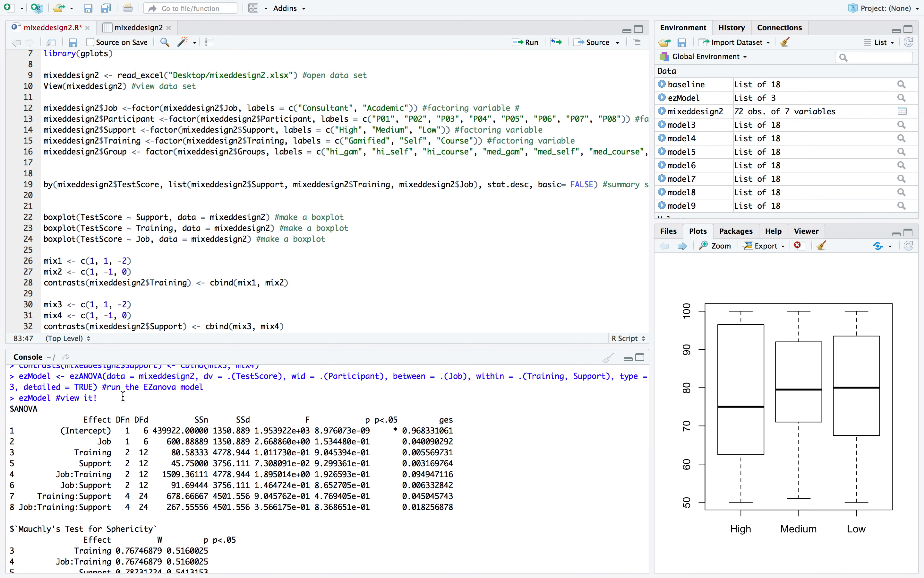
scroll(123, 397, down, 5)
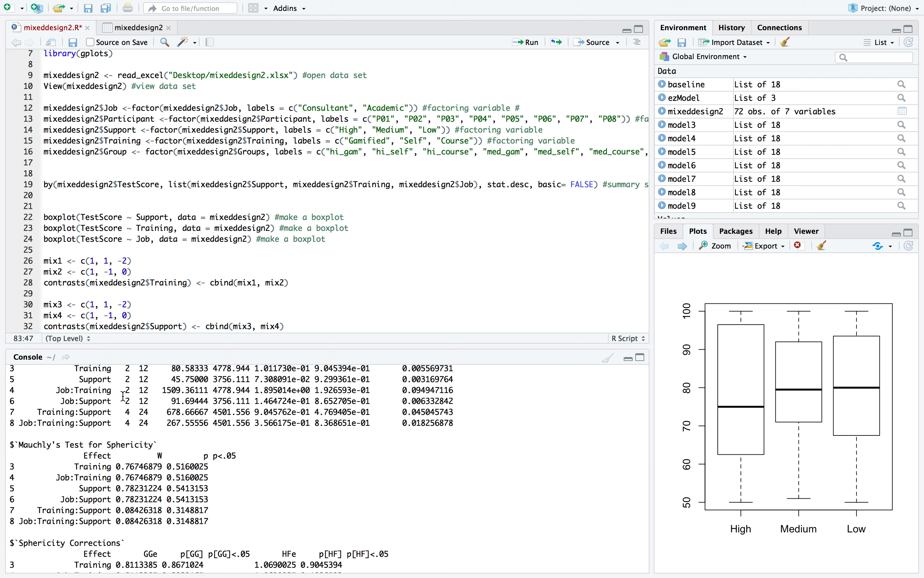
scroll(123, 396, up, 5)
scroll(123, 397, down, 2)
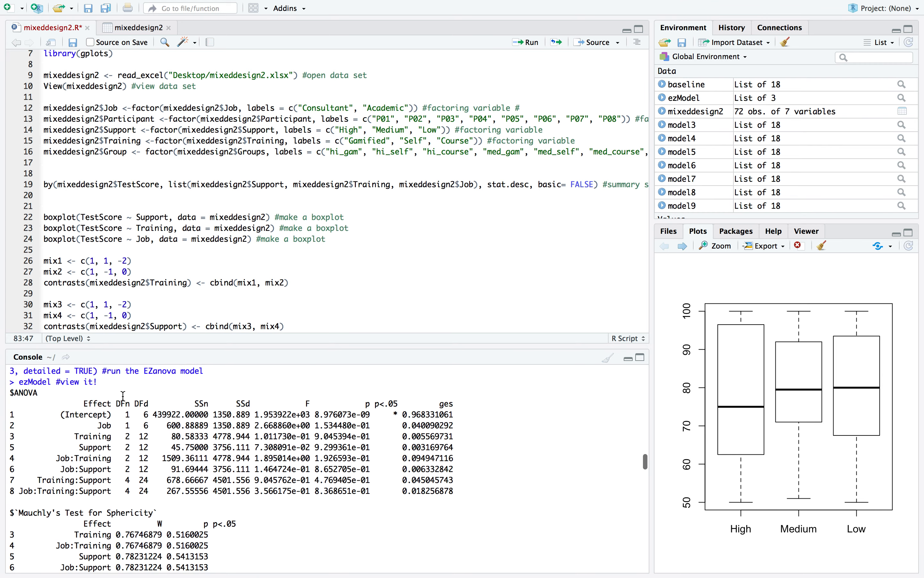
scroll(123, 397, down, 1)
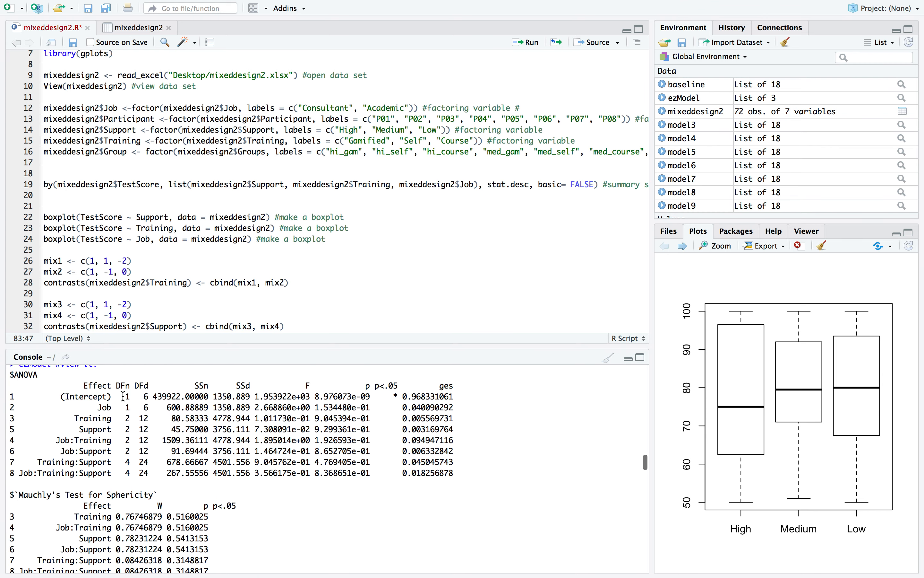
Compare Mauchly's sphericity test and the sphericity corrections for each effect with the ezModel ANOVA table in the console output
scroll(123, 397, down, 6)
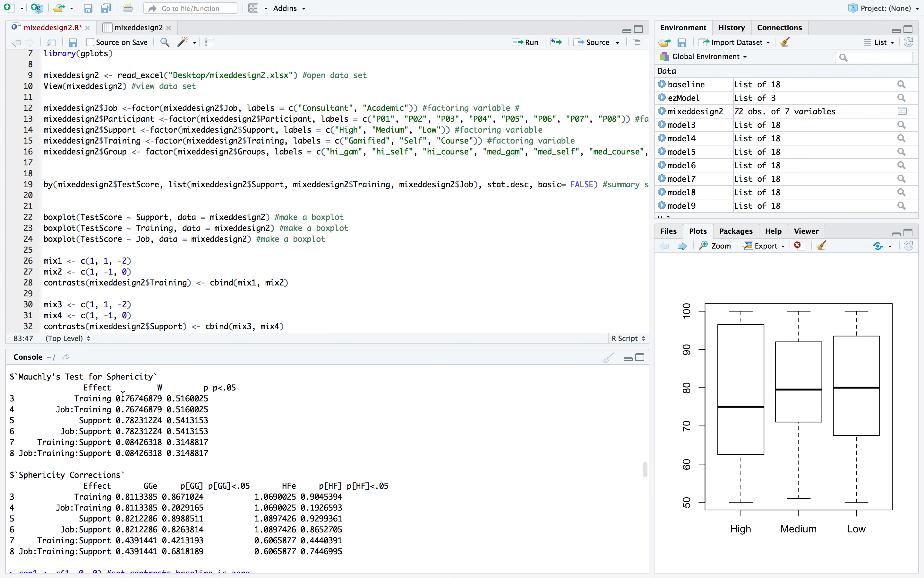
scroll(141, 396, down, 1)
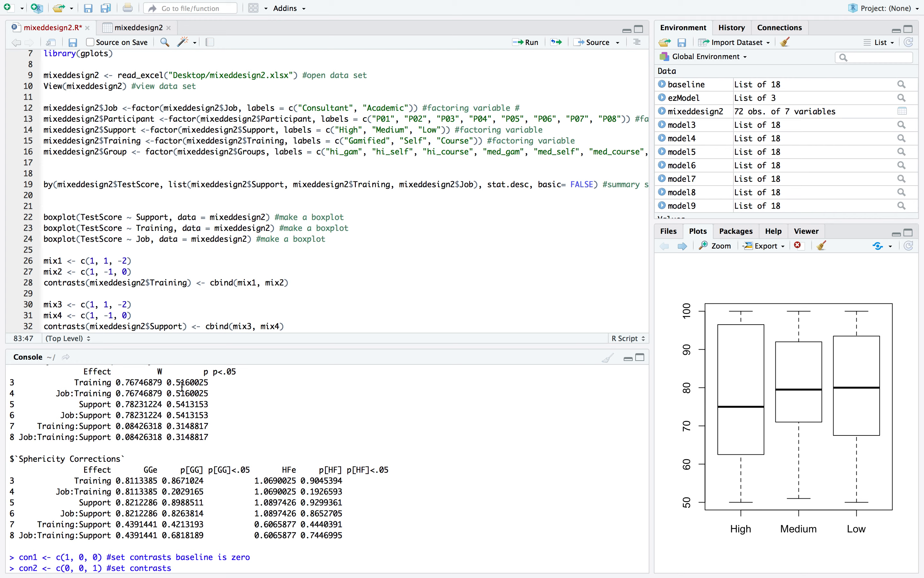
scroll(183, 387, up, 1)
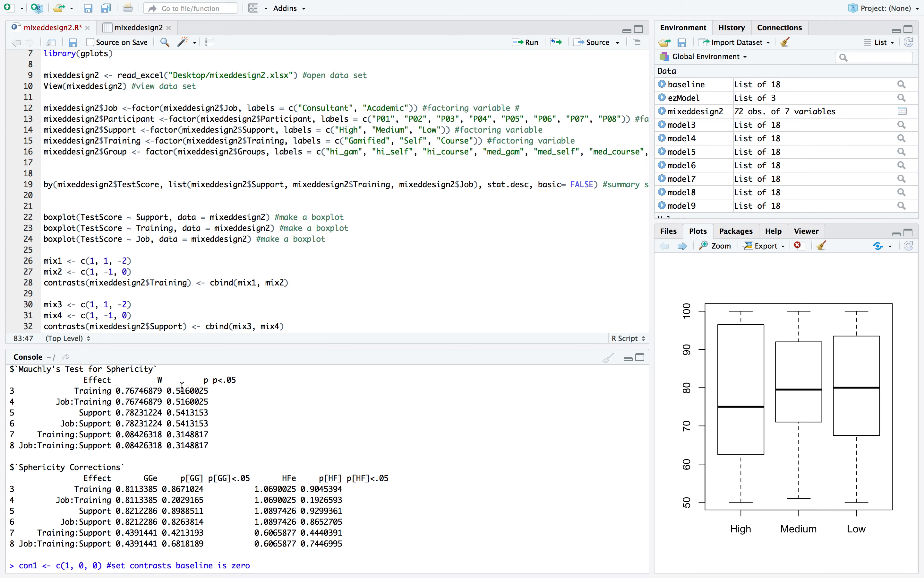
scroll(169, 418, down, 2)
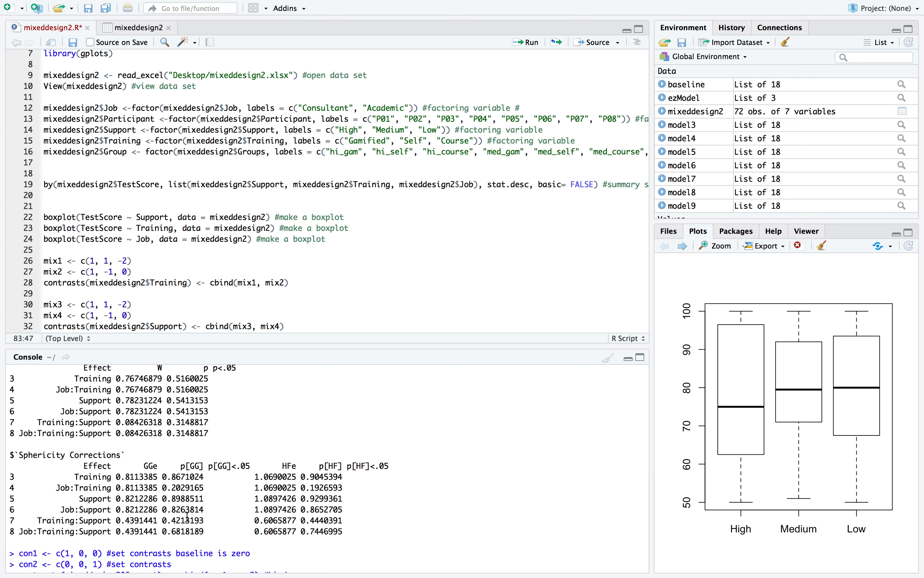
scroll(187, 516, up, 10)
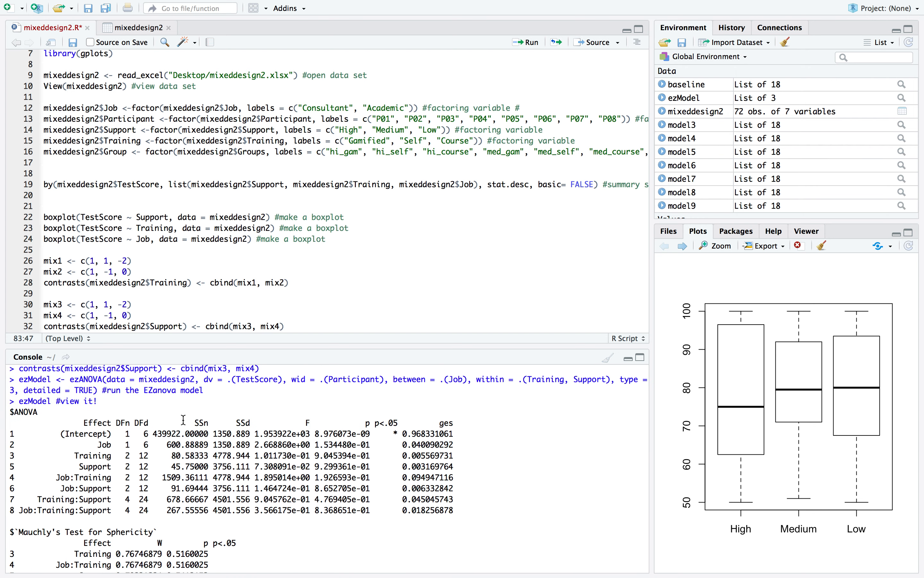
scroll(175, 419, down, 2)
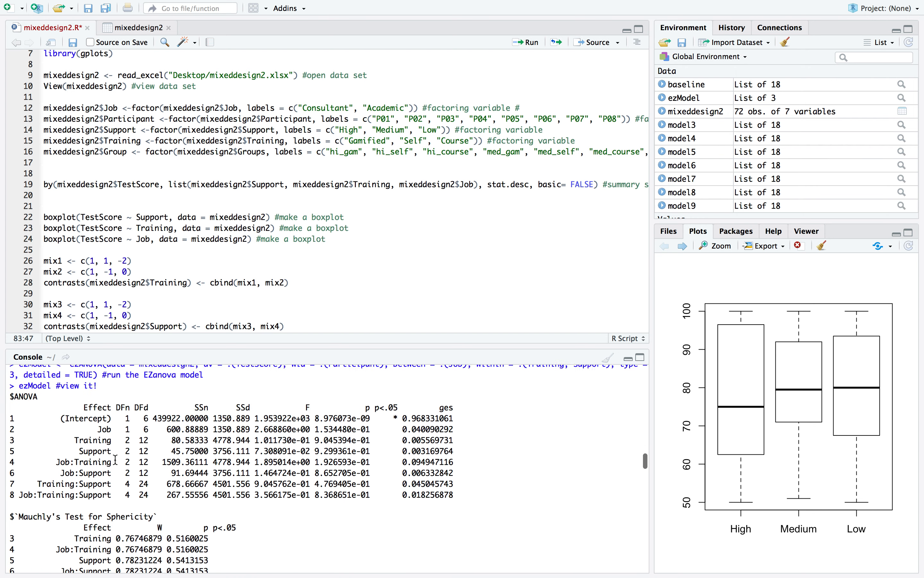
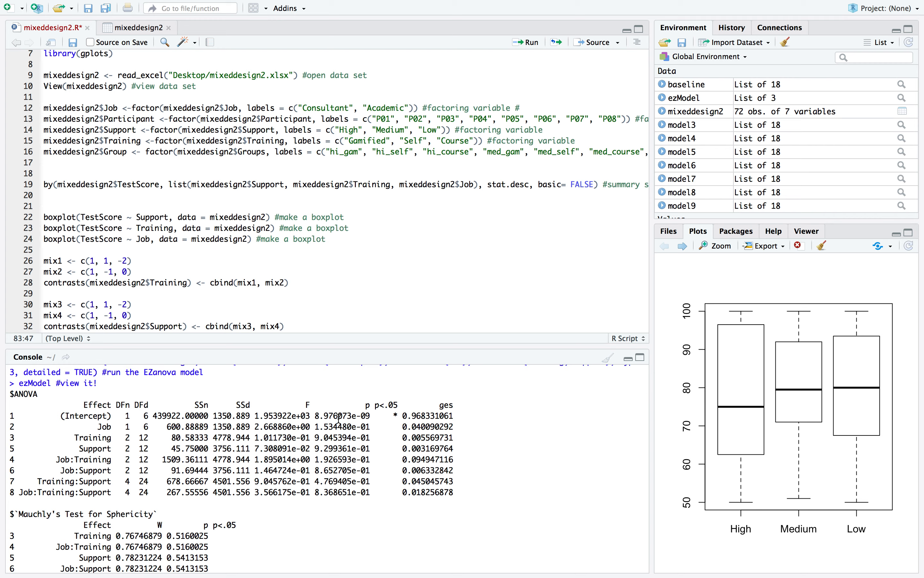
Look over the sphericity corrections, the contrast settings and the update calls that build model3 to model9 in the console output
scroll(113, 387, down, 5)
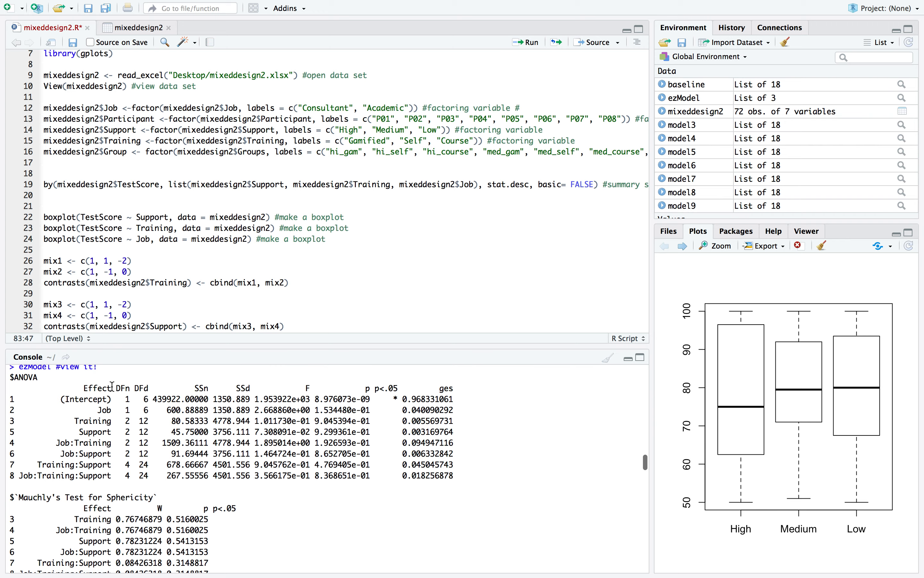
scroll(113, 386, down, 10)
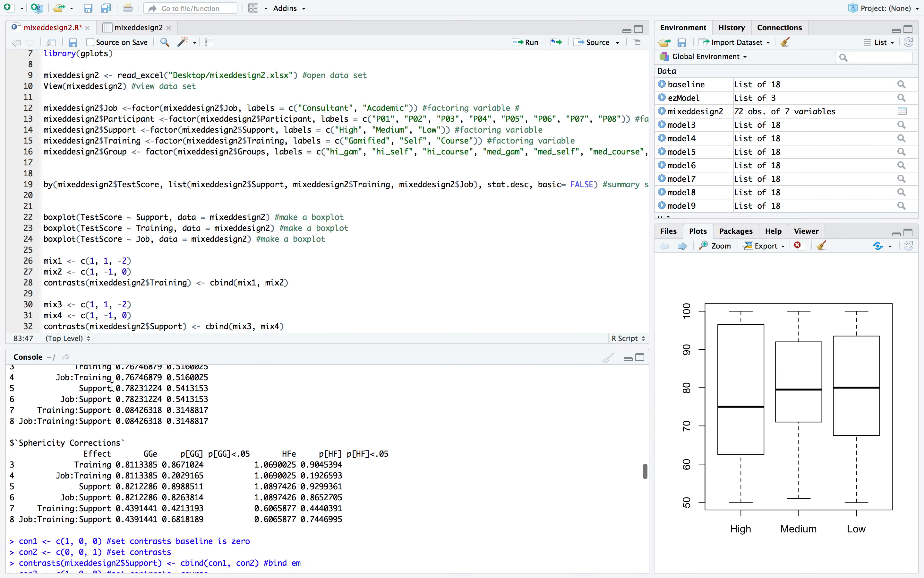
scroll(112, 387, down, 15)
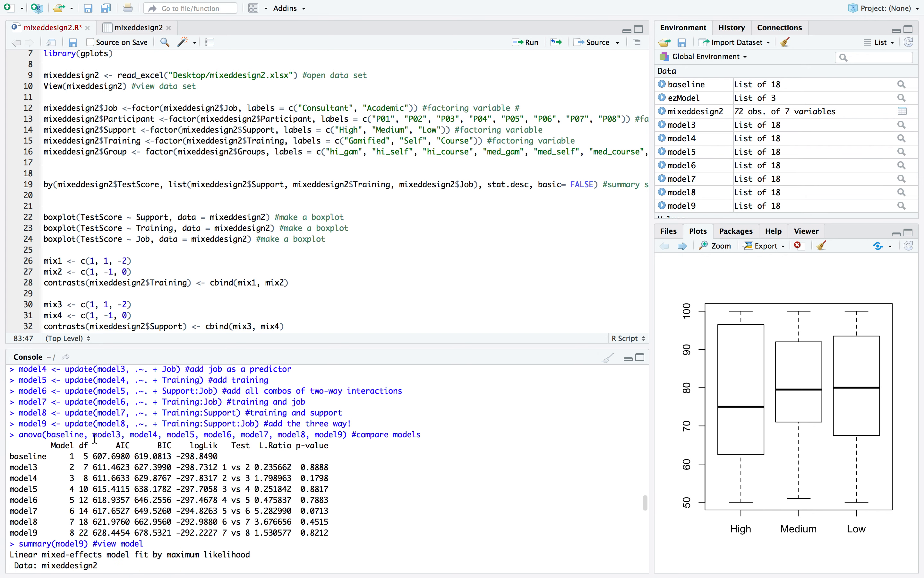
scroll(95, 440, down, 5)
scroll(95, 438, up, 1)
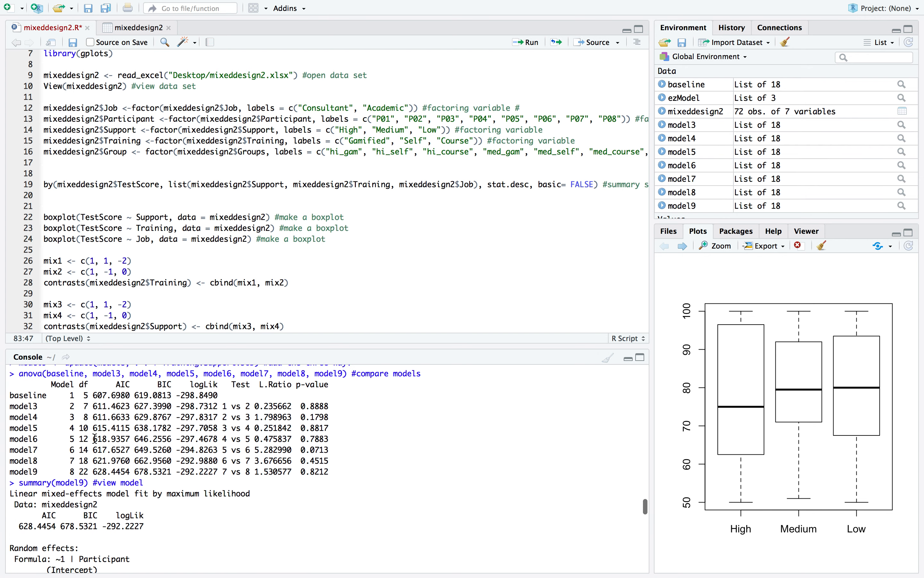
scroll(95, 439, up, 6)
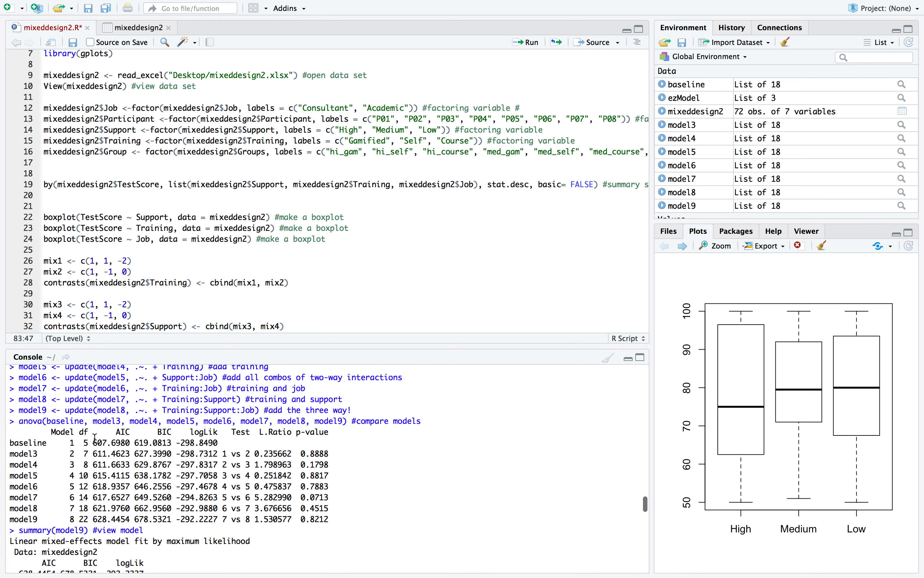
scroll(95, 439, down, 5)
scroll(95, 439, up, 7)
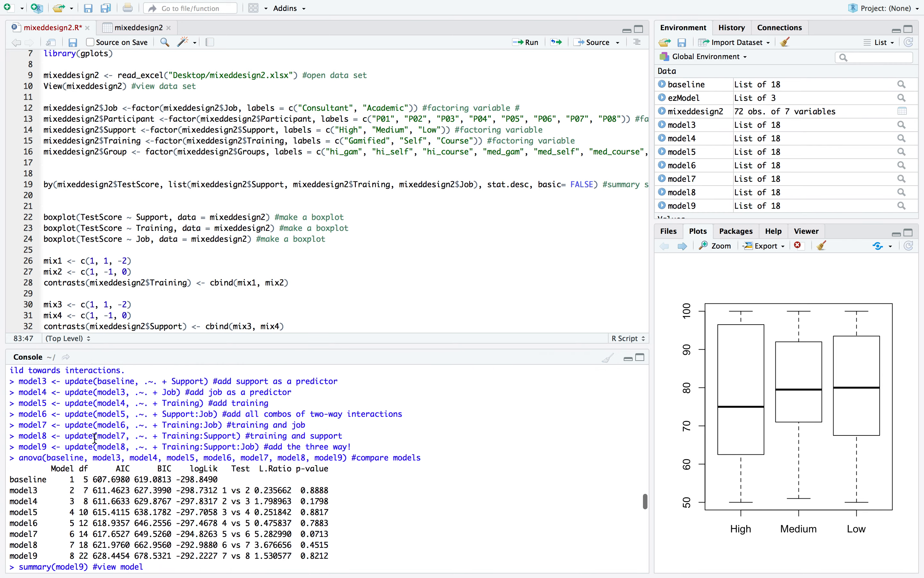
scroll(95, 439, down, 4)
scroll(95, 439, down, 3)
scroll(95, 439, up, 5)
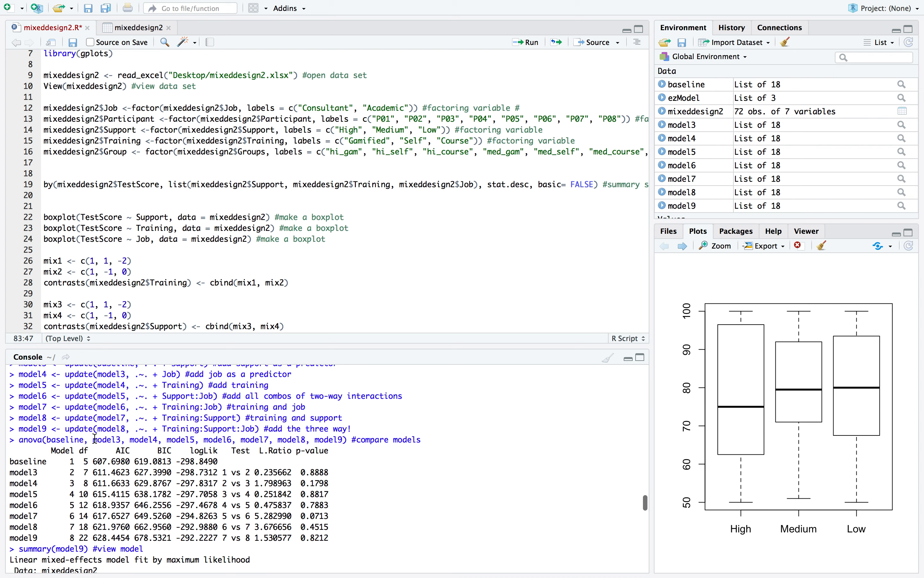
scroll(95, 438, up, 10)
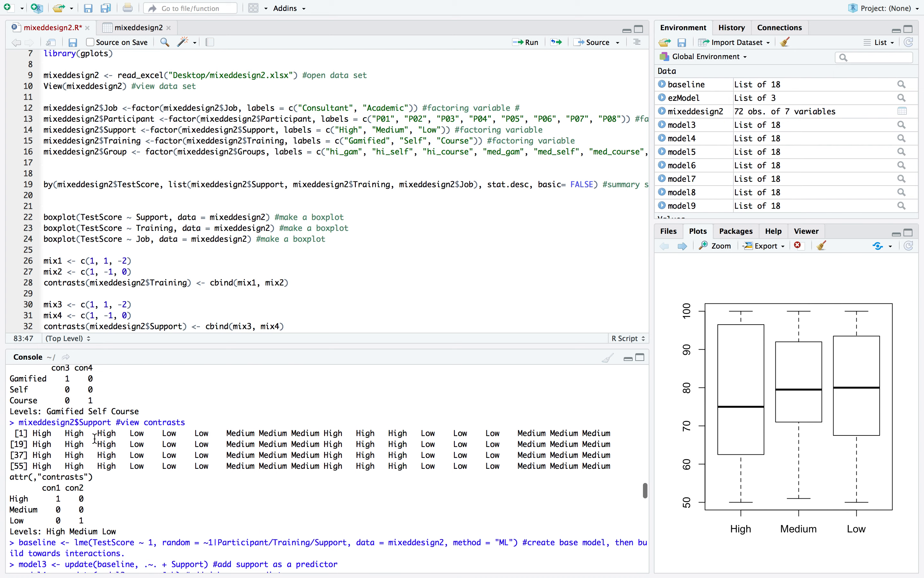
Examine the anova comparison table of baseline and model3 to model9, including the likelihood ratios and p-values
scroll(95, 438, down, 9)
scroll(95, 439, down, 10)
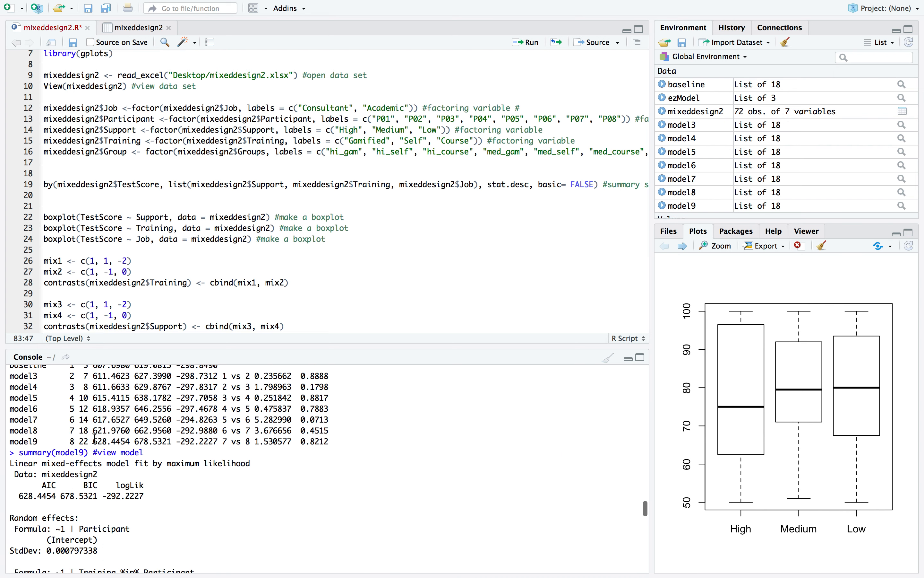
scroll(95, 439, up, 2)
scroll(95, 439, up, 3)
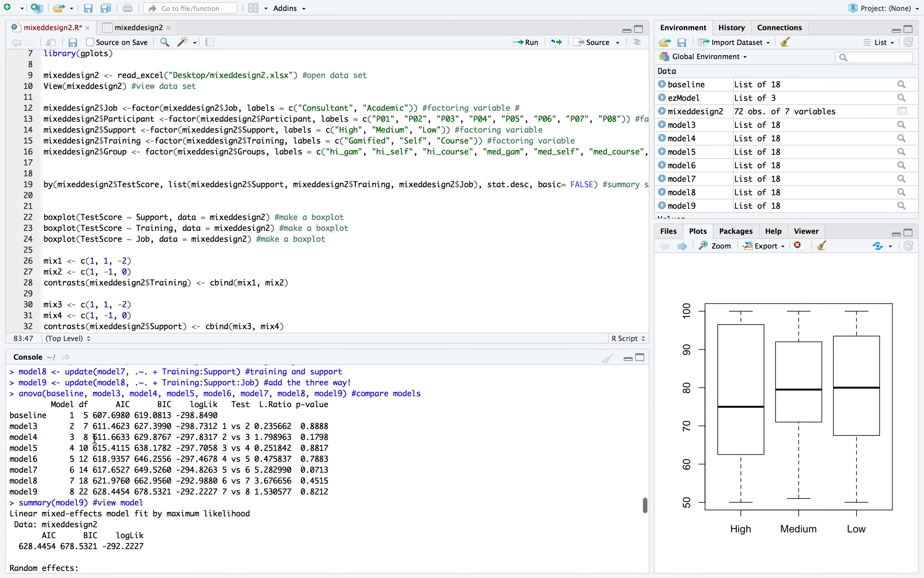
scroll(95, 439, down, 1)
scroll(95, 439, down, 2)
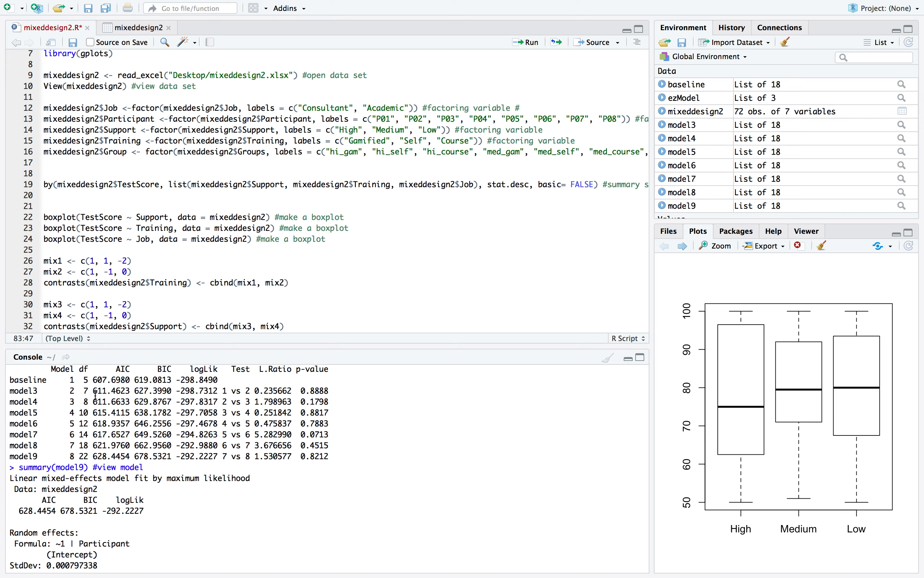
scroll(95, 395, down, 2)
scroll(95, 396, up, 4)
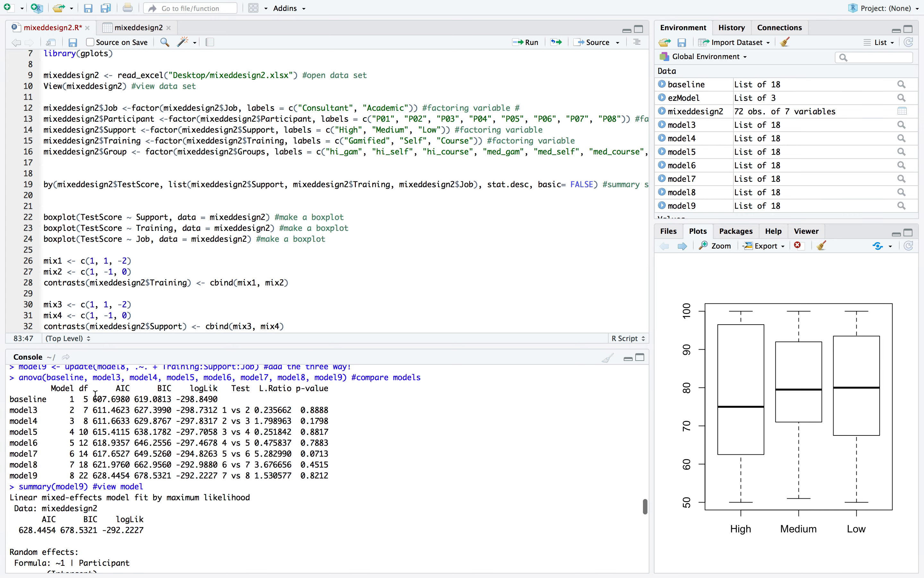
scroll(67, 398, up, 1)
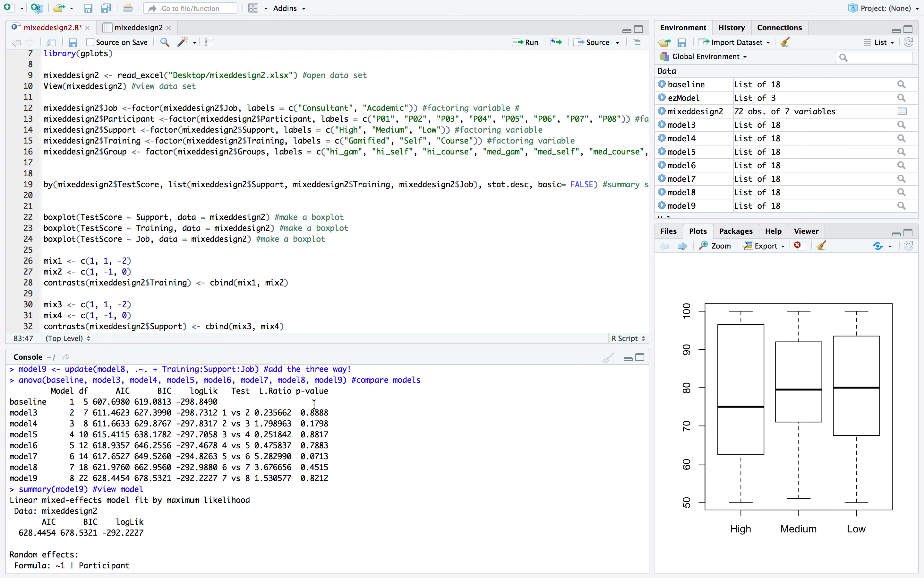
scroll(214, 399, down, 1)
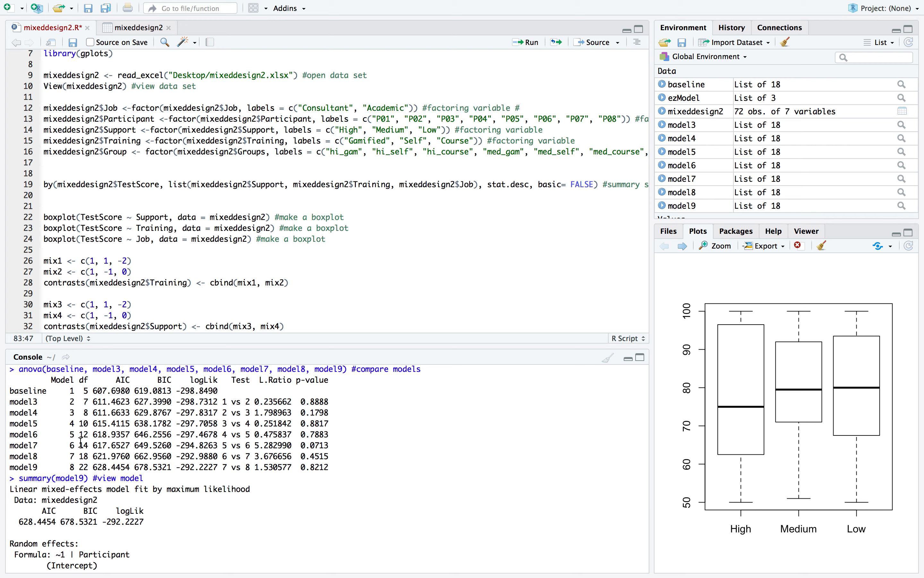
Highlight model7's p-value in the comparison table and find the term that model7 adds in the script
double_click(315, 445)
double_click(324, 441)
scroll(132, 221, down, 4)
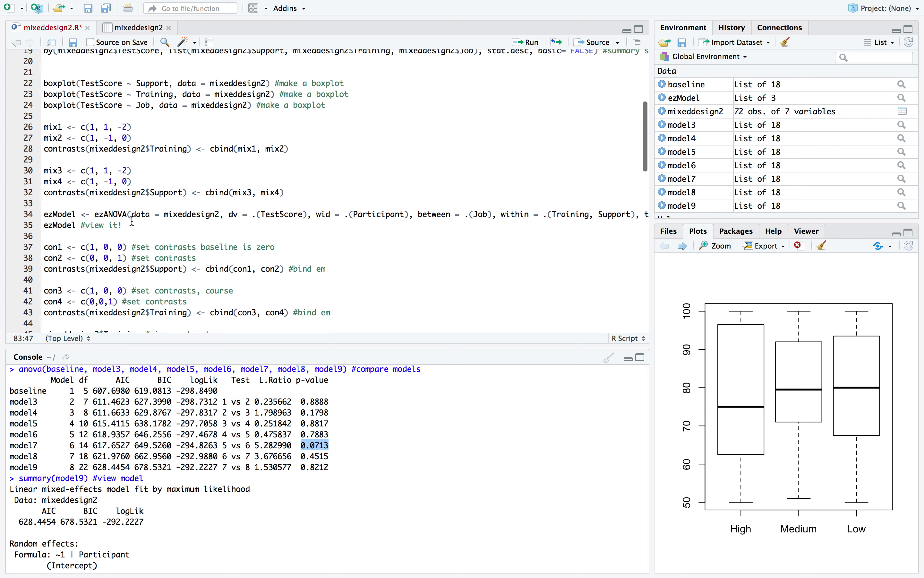
scroll(132, 222, down, 10)
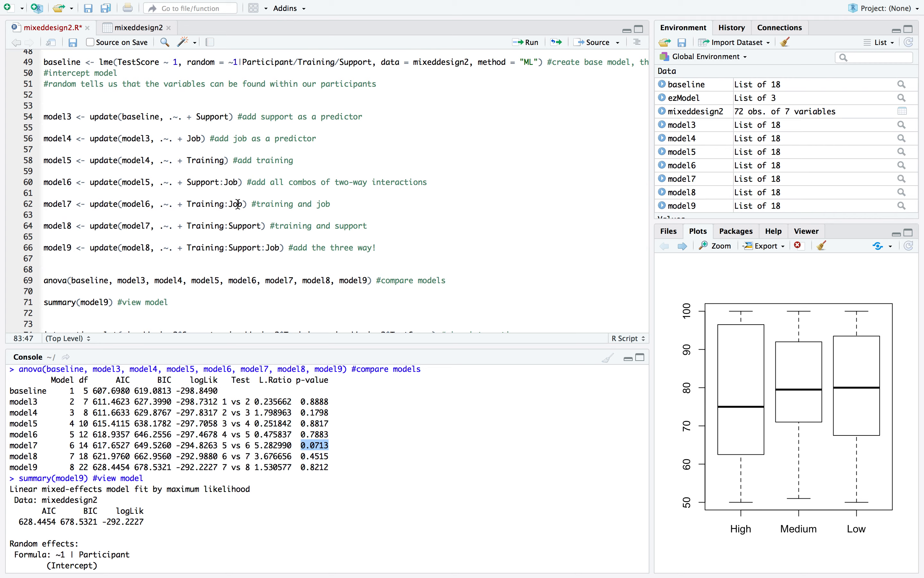
Examine the summary of model9, including its random effects and the fixed-effects estimates for each contrast and interaction
scroll(309, 427, down, 2)
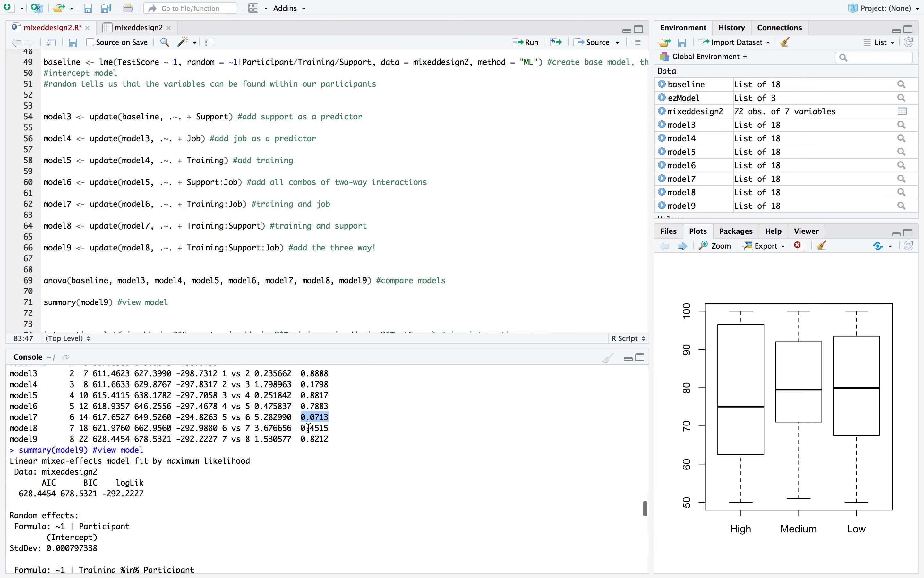
scroll(238, 416, down, 3)
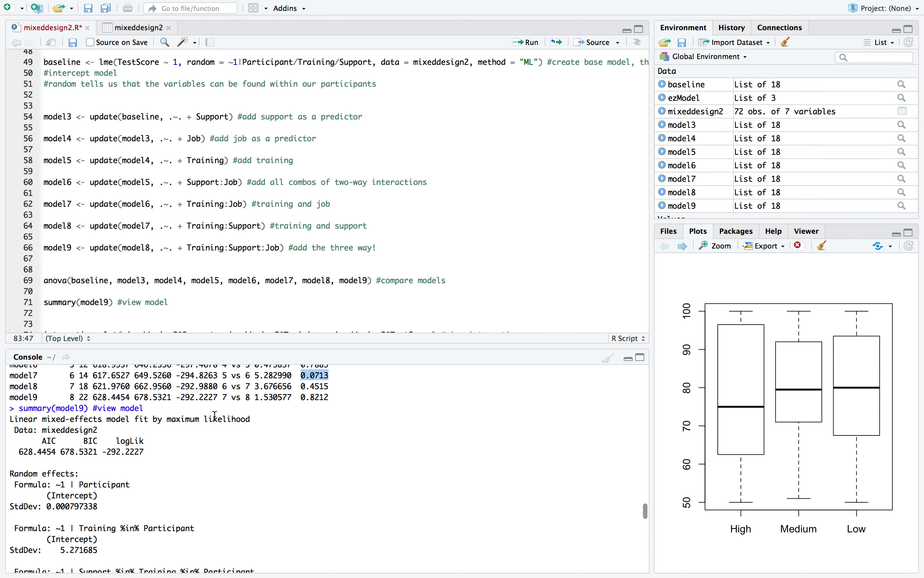
scroll(215, 416, down, 10)
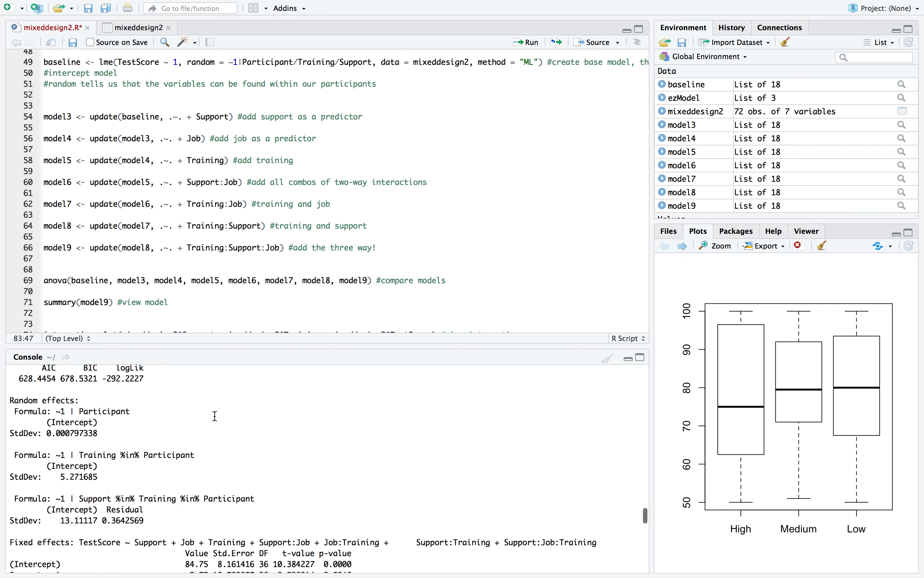
scroll(216, 415, down, 4)
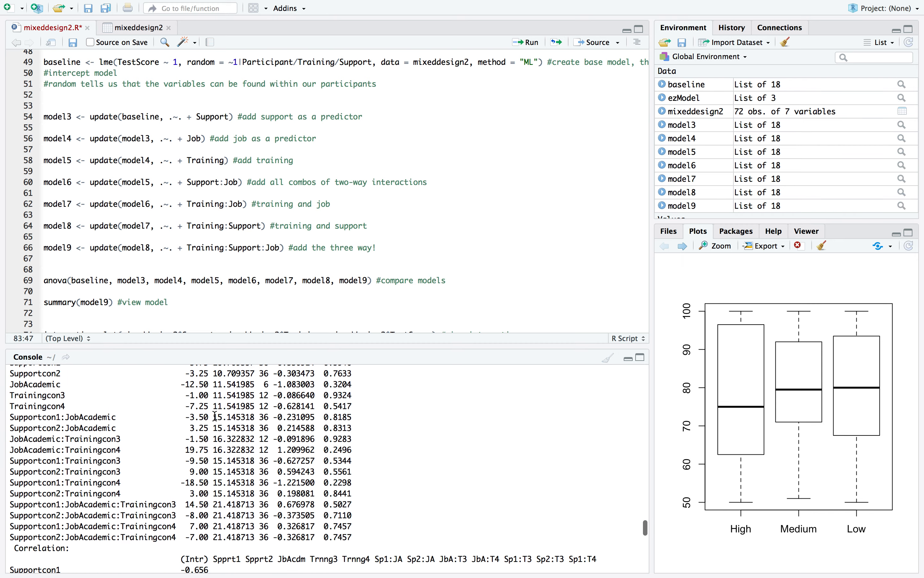
scroll(226, 457, up, 2)
scroll(227, 458, up, 1)
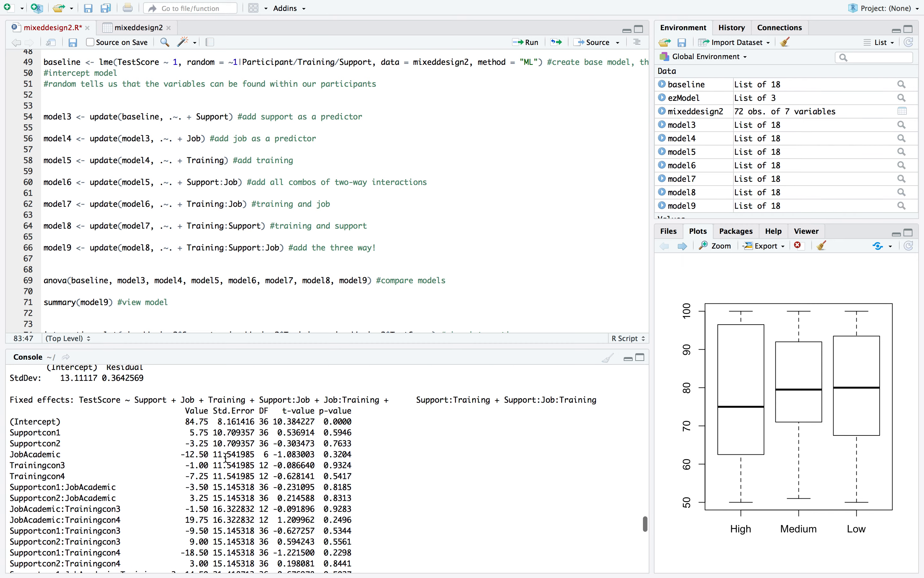
scroll(227, 458, down, 5)
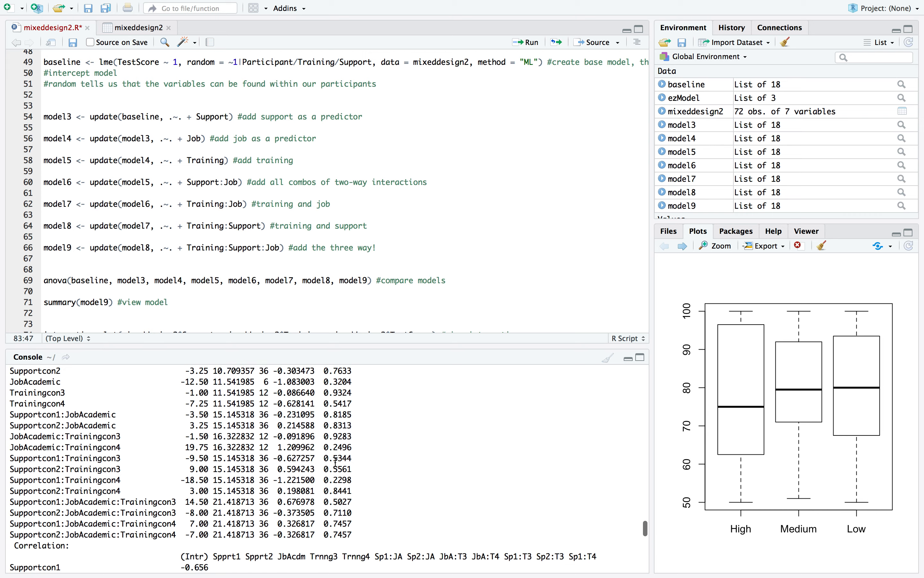
scroll(336, 475, up, 3)
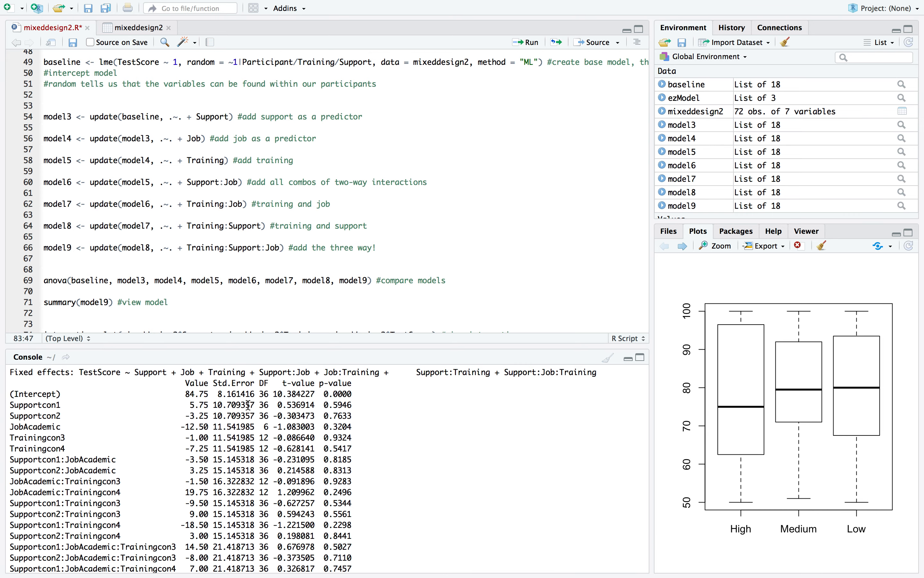
scroll(249, 405, down, 5)
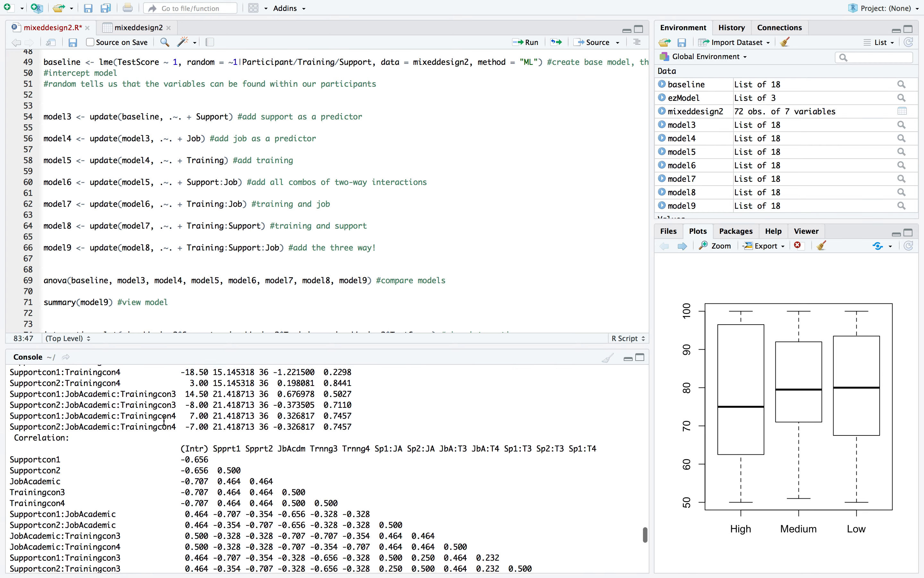
scroll(164, 420, down, 3)
scroll(164, 420, up, 7)
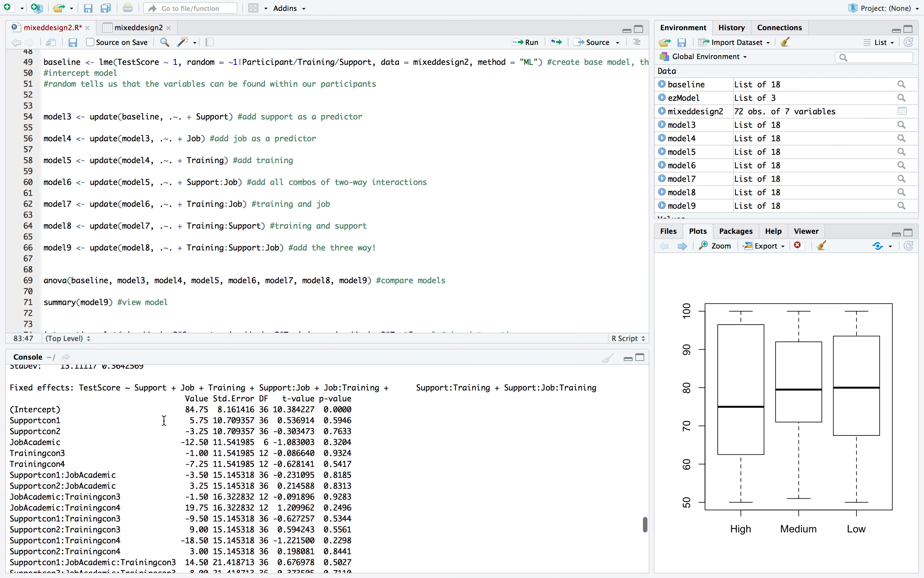
scroll(164, 420, up, 2)
Review the end of the model9 summary, the interaction.plot calls and the rcontrast effect-size output in the console
scroll(164, 420, down, 10)
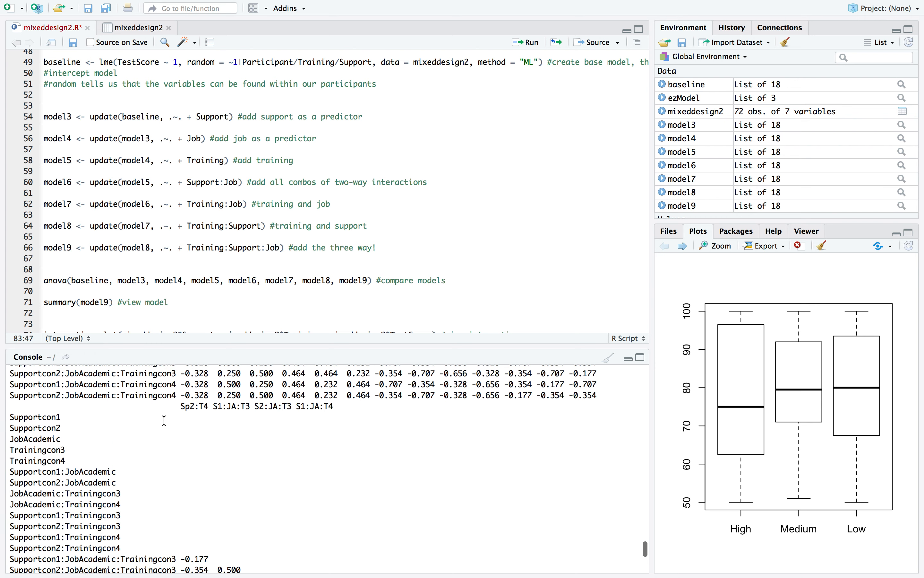
scroll(164, 421, down, 8)
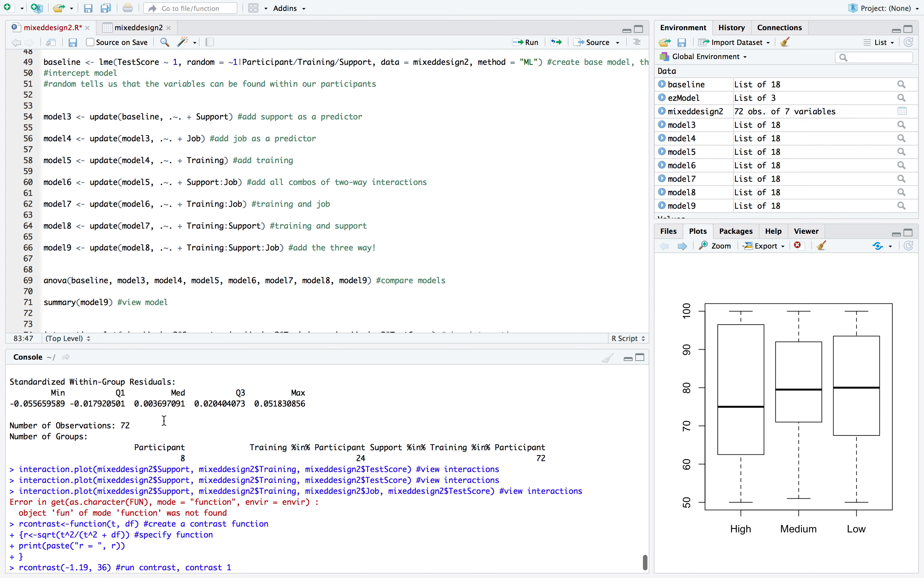
scroll(165, 421, down, 2)
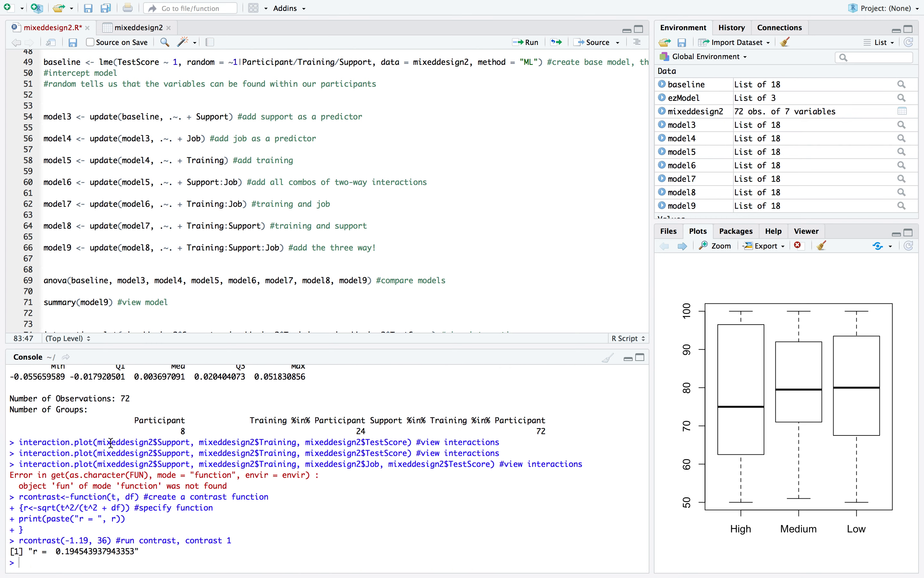
scroll(110, 444, up, 3)
scroll(106, 445, down, 3)
scroll(216, 535, up, 5)
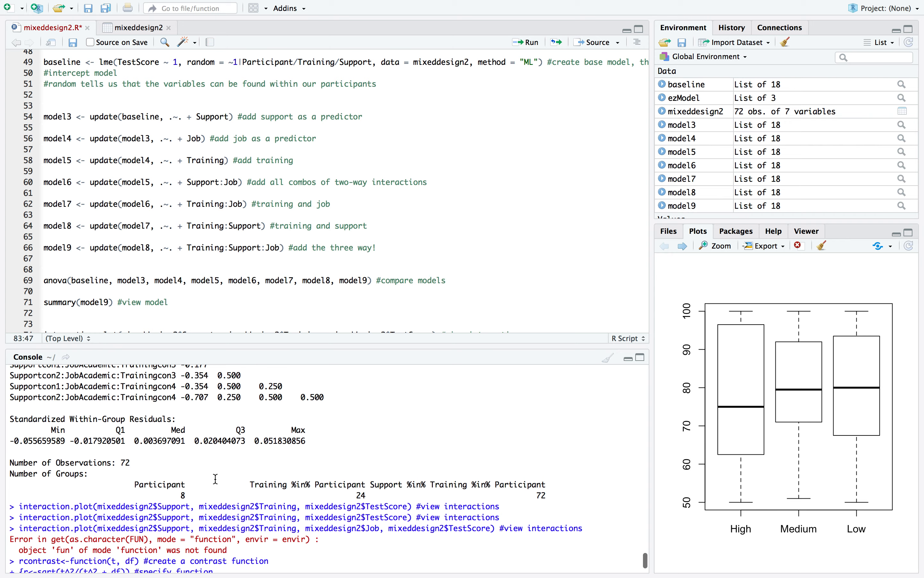
Examine the earlier console output, from the library calls through the grouped descriptive statistics to the ezModel ANOVA table
scroll(216, 479, up, 15)
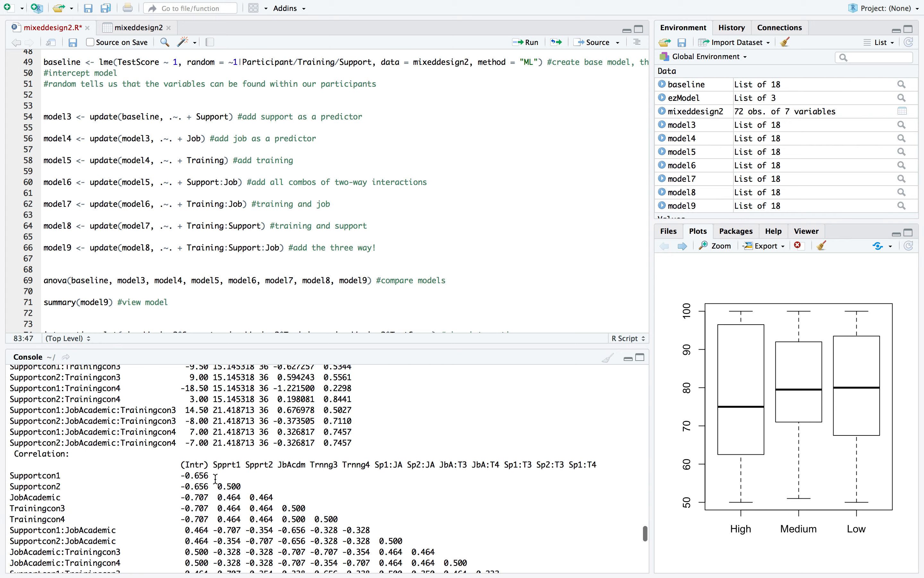
scroll(217, 479, up, 20)
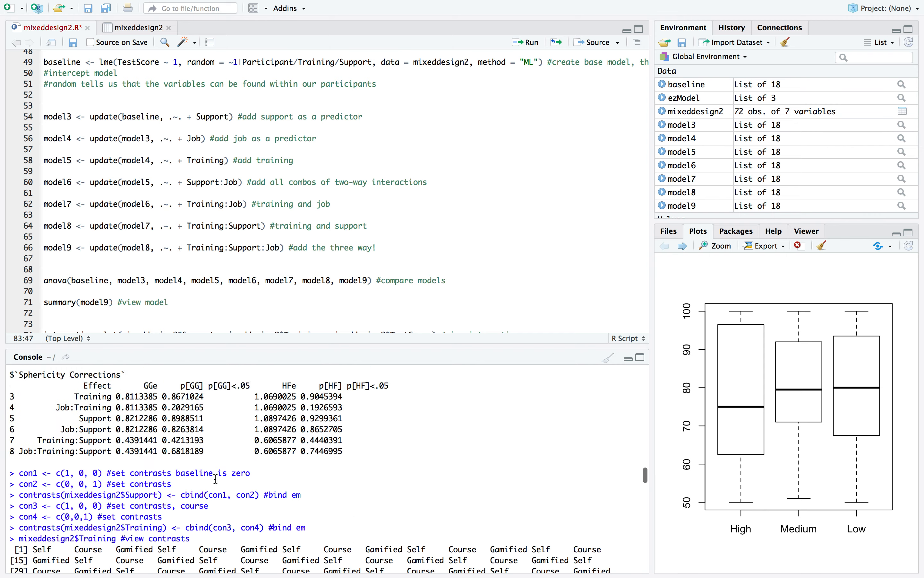
scroll(217, 479, up, 20)
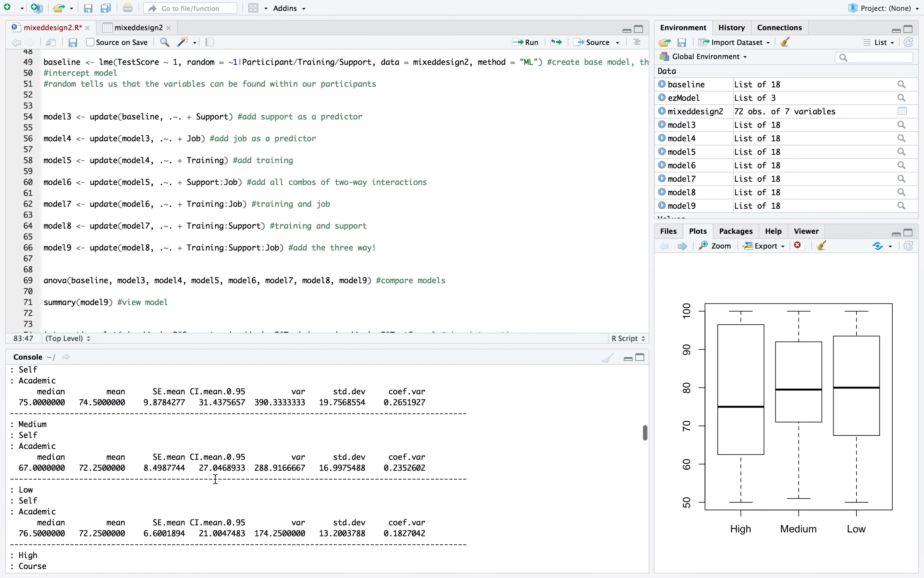
scroll(216, 479, up, 10)
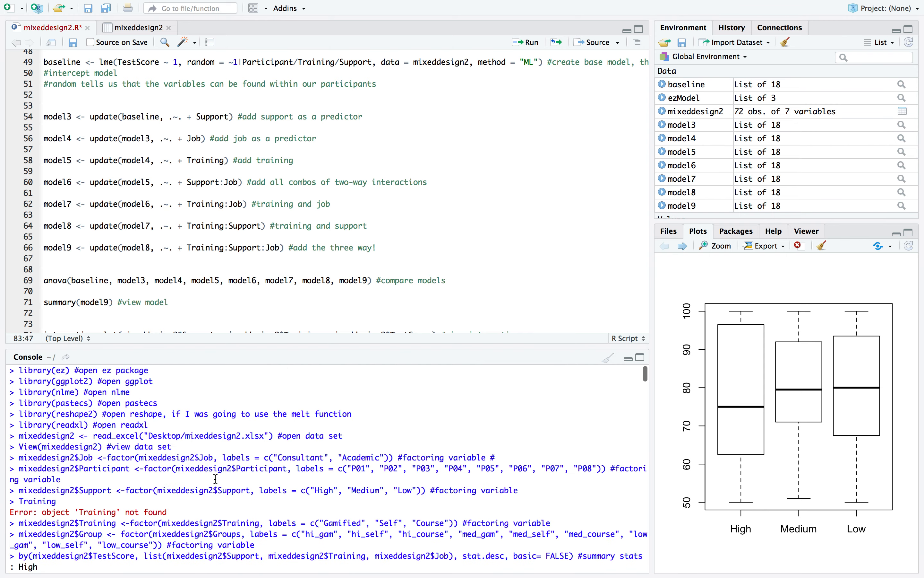
scroll(120, 439, down, 15)
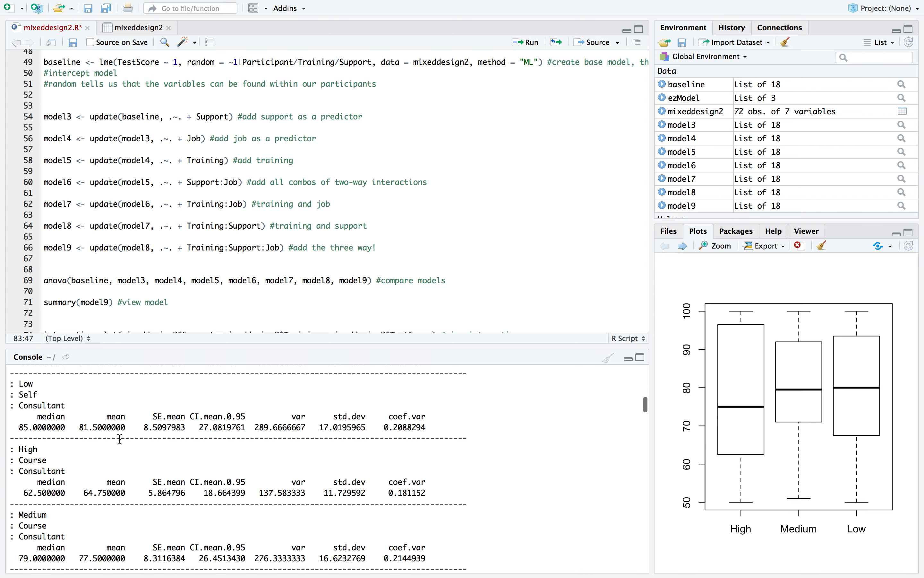
scroll(120, 439, down, 20)
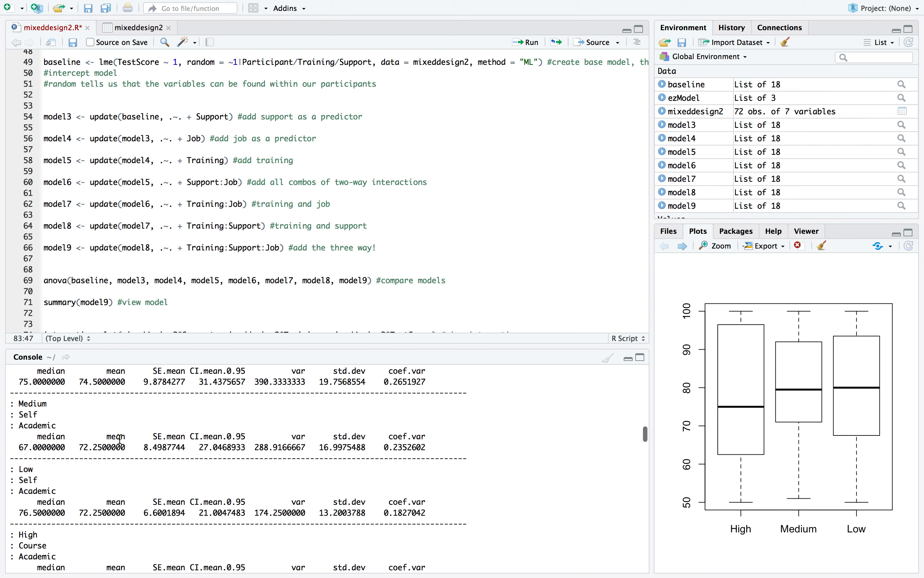
scroll(120, 439, down, 5)
scroll(120, 439, up, 3)
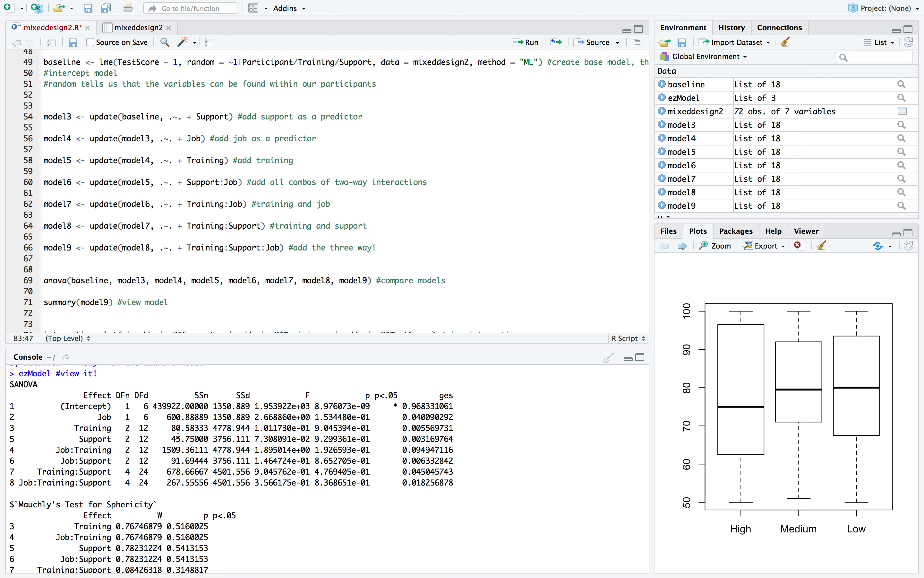
Highlight the Support effect and its p-value in the ezModel ANOVA table, and check Mauchly's test and the sphericity corrections
double_click(89, 438)
scroll(109, 419, down, 3)
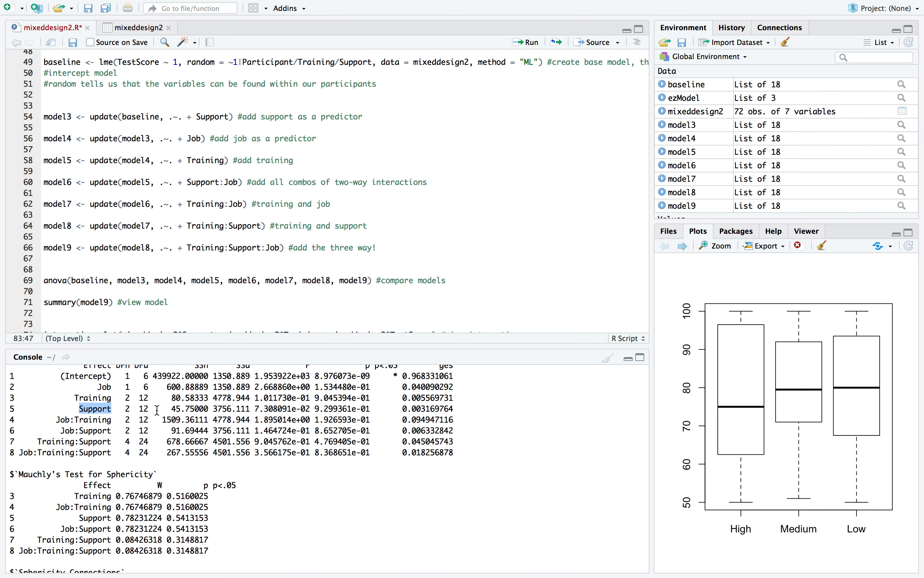
scroll(285, 409, up, 2)
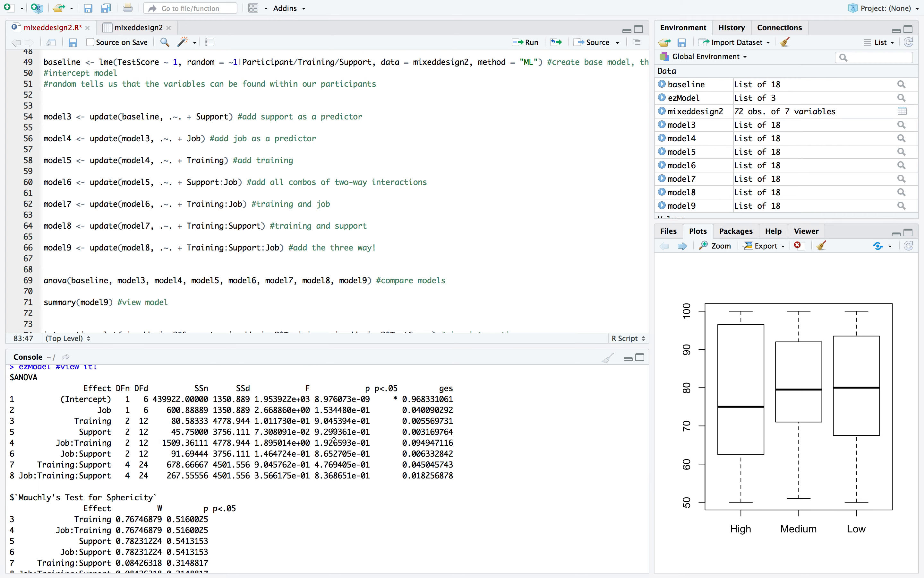
double_click(334, 435)
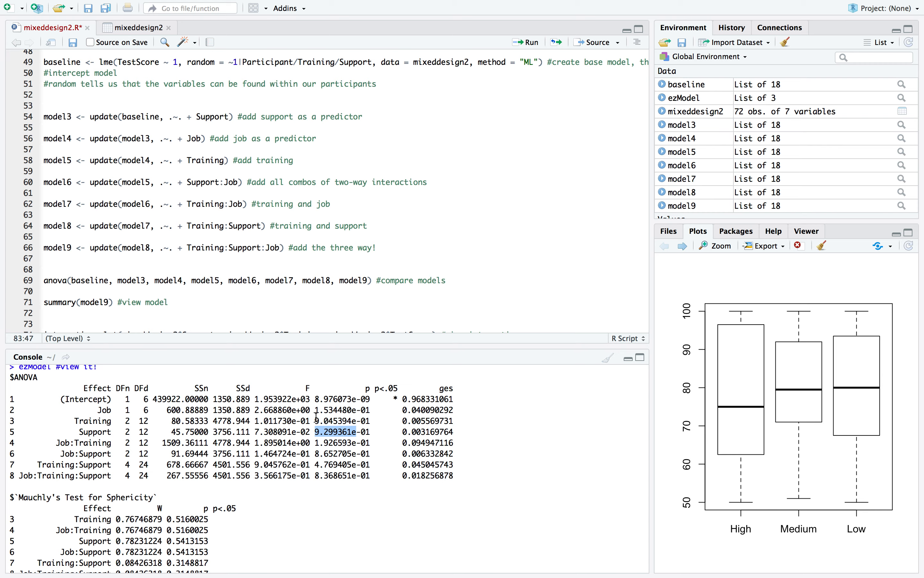
scroll(317, 416, down, 2)
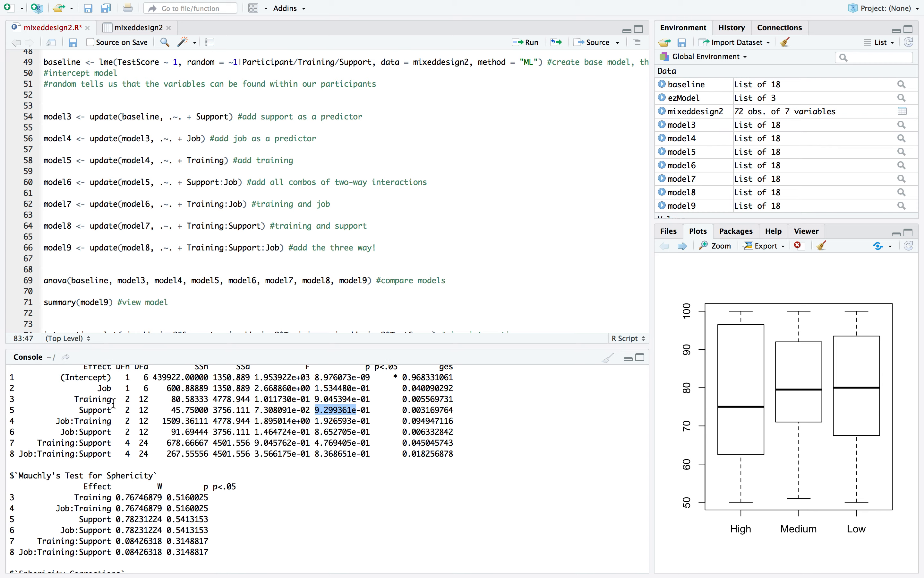
scroll(190, 407, down, 14)
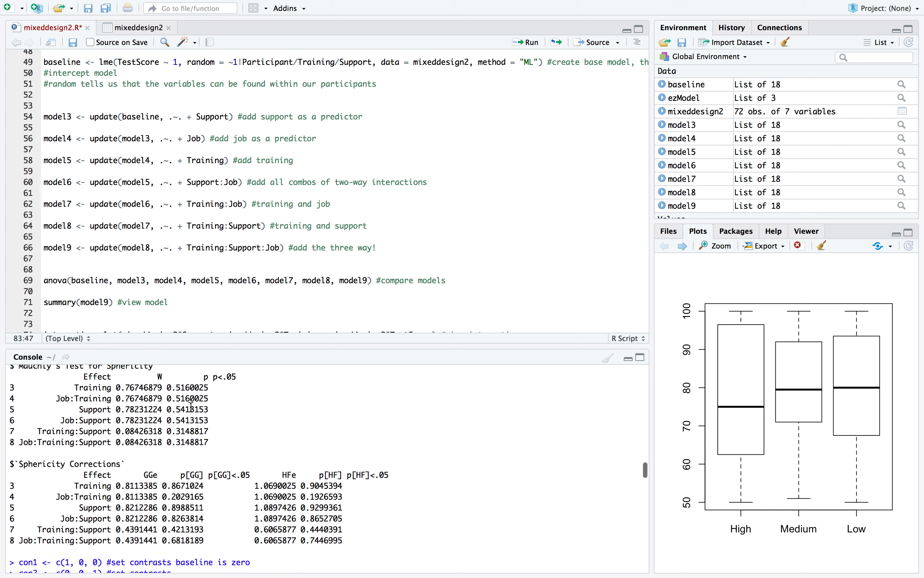
Bring up the interaction plot of mean TestScore by Support and Training from the plot history
scroll(191, 407, down, 15)
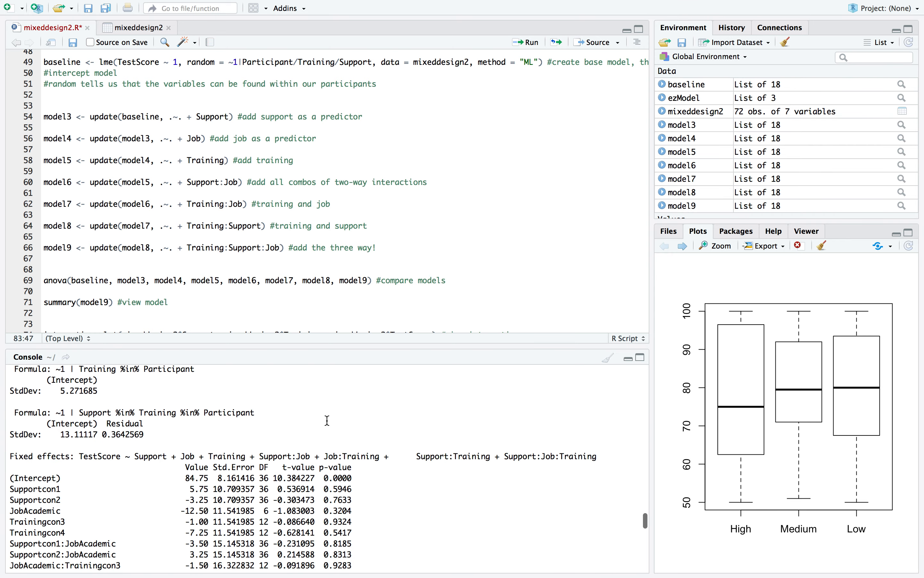
scroll(401, 431, down, 3)
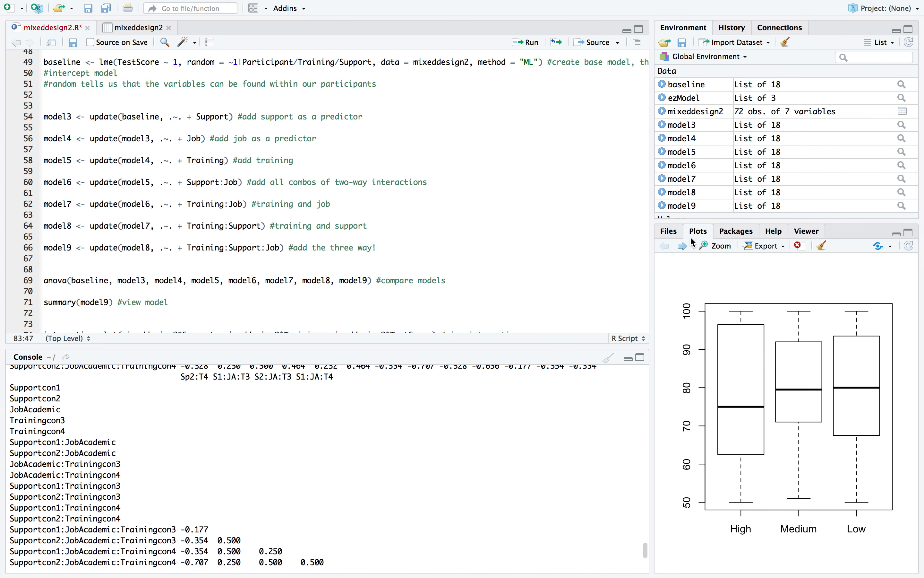
click(688, 246)
click(688, 246)
click(687, 247)
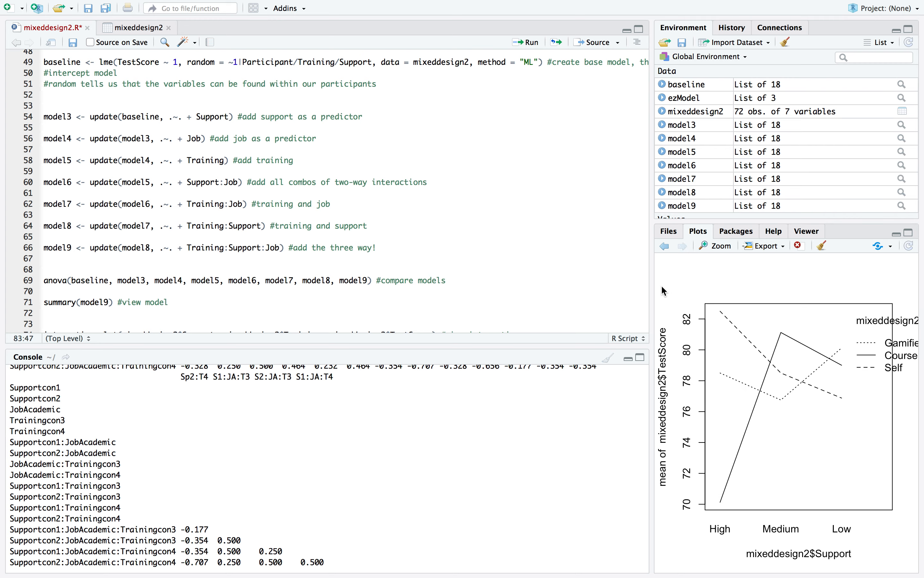
Review model9's fixed effects and correlations in the console, the interaction.plot and rcontrast lines in the script, and the Academic group descriptives
scroll(288, 412, down, 15)
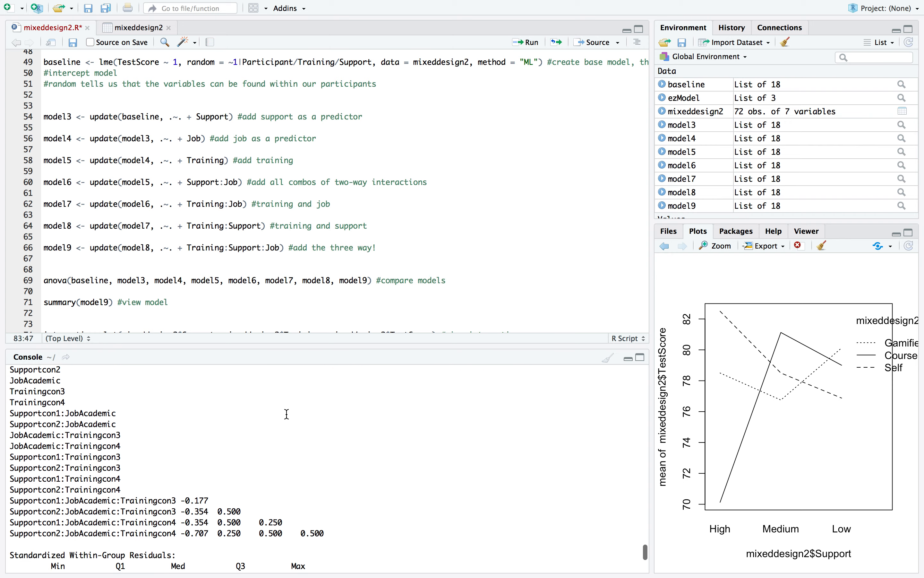
scroll(289, 413, up, 10)
scroll(289, 414, up, 5)
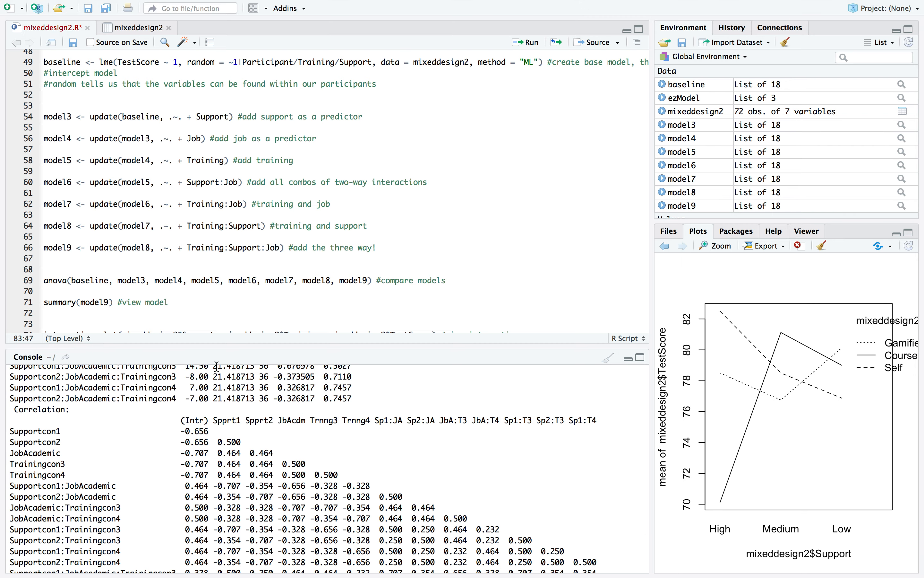
scroll(217, 366, down, 10)
scroll(217, 366, up, 15)
scroll(217, 366, up, 10)
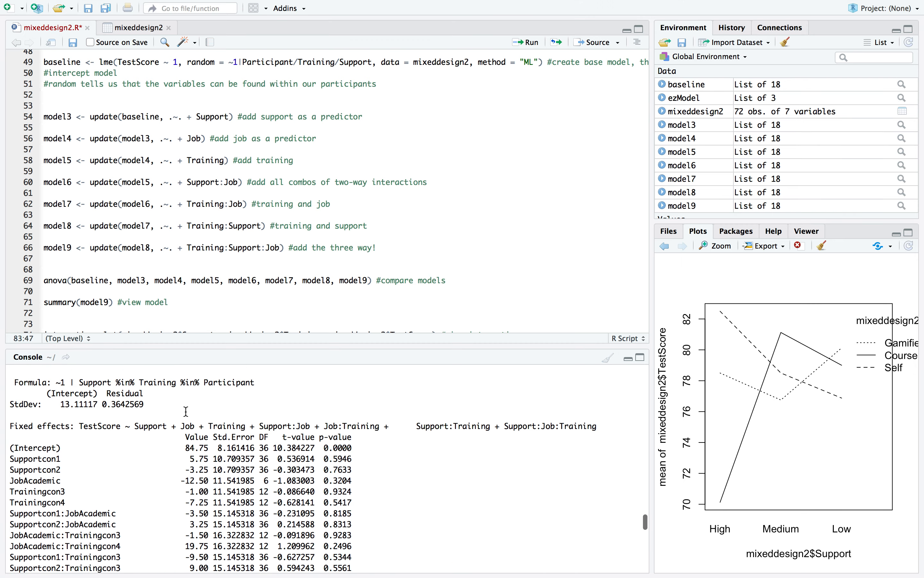
scroll(189, 213, down, 3)
scroll(189, 213, down, 6)
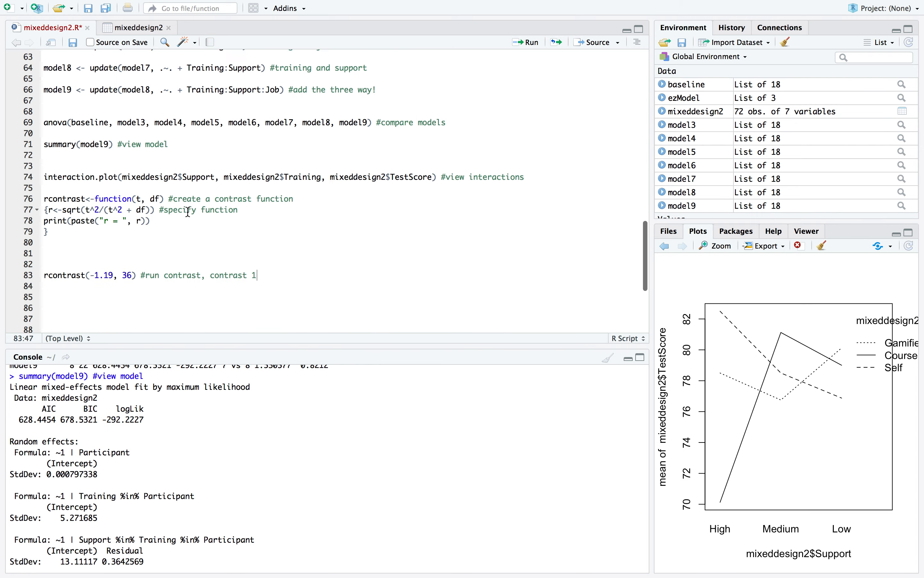
scroll(165, 393, up, 10)
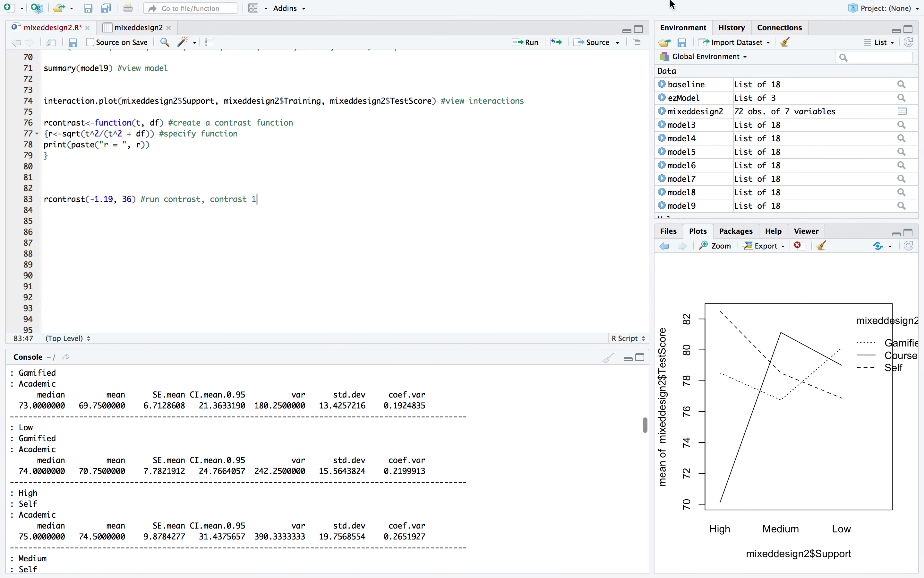